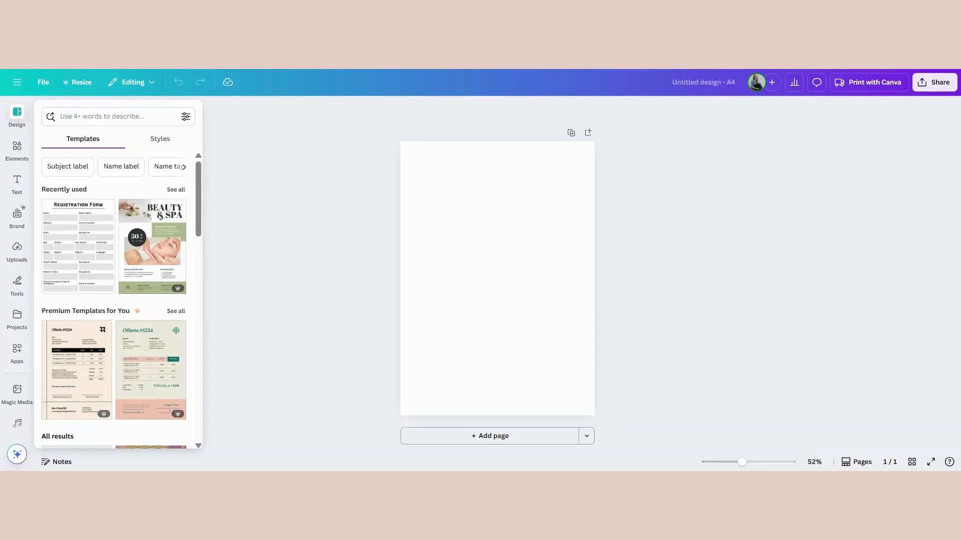
Search Canva templates for 'form' and apply the Modern Gold Corporate Membership Form template
{"action": "left_click", "coordinate": [100, 116]}
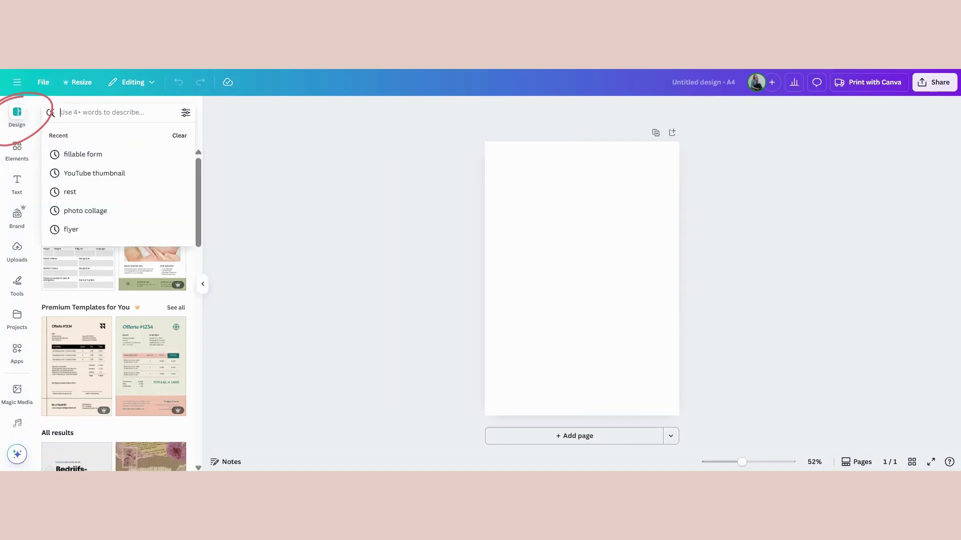
{"action": "type", "text": "form"}
{"action": "key", "text": "Return"}
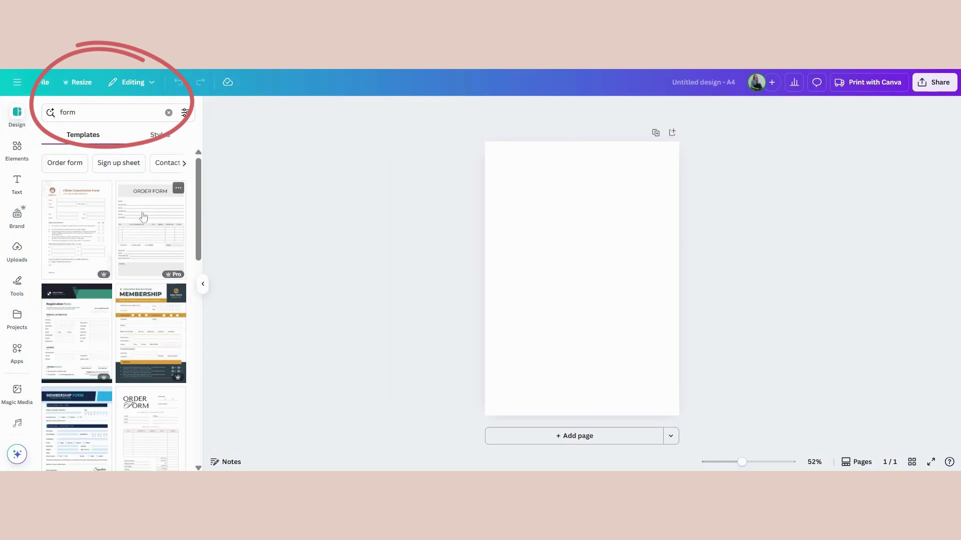
{"action": "scroll", "coordinate": [144, 216], "scroll_direction": "down", "scroll_amount": 5}
{"action": "scroll", "coordinate": [143, 216], "scroll_direction": "up", "scroll_amount": 5}
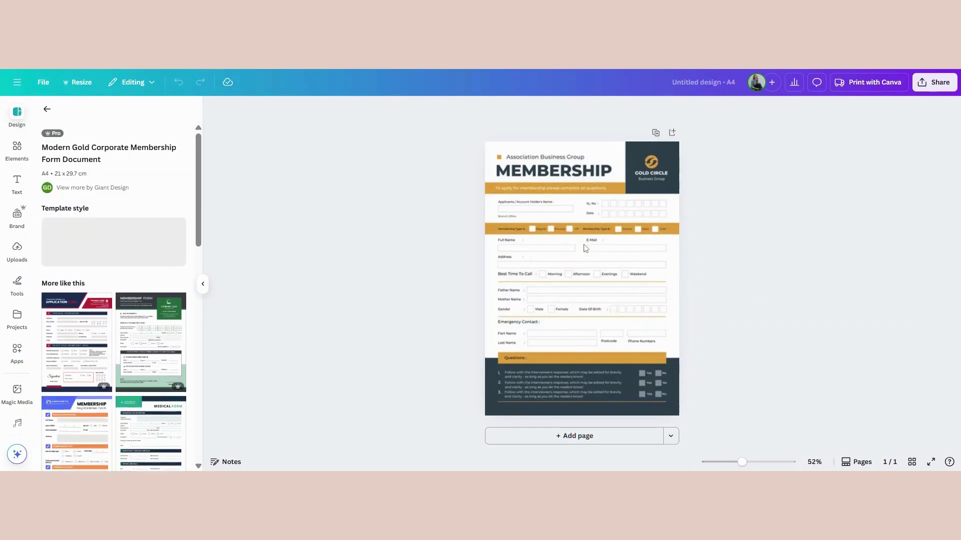
Shuffle the VA-Wonder brand palette twice onto the membership form
{"action": "left_click", "coordinate": [16, 228]}
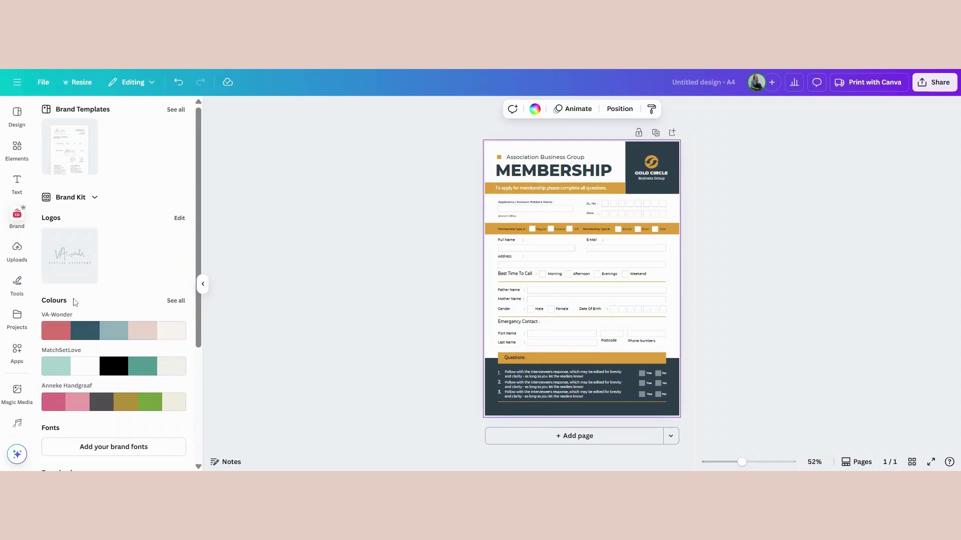
{"action": "left_click", "coordinate": [117, 332]}
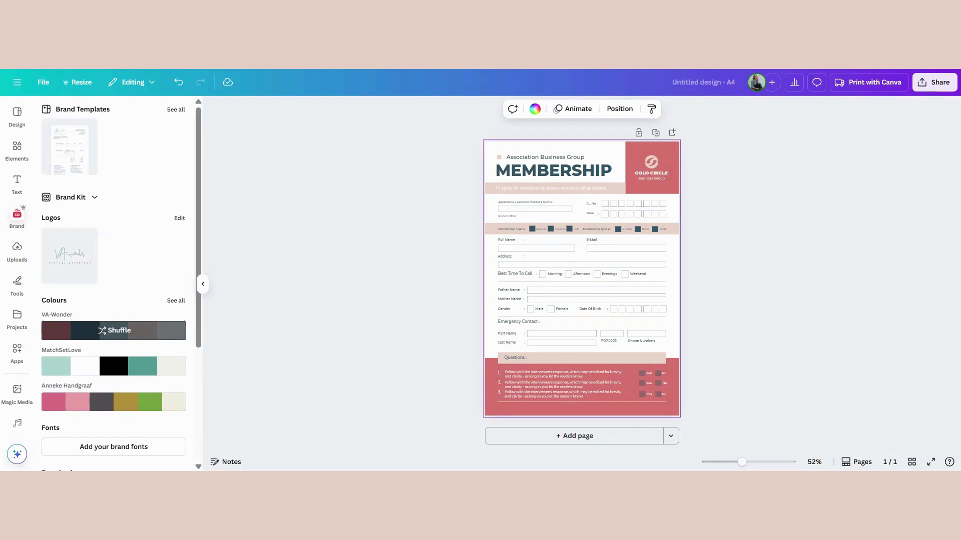
{"action": "left_click", "coordinate": [118, 332]}
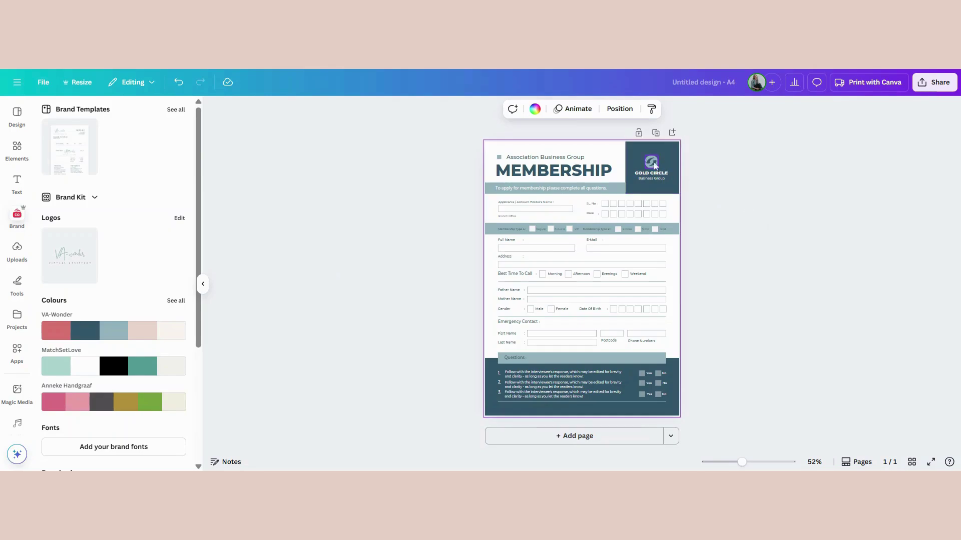
Download the recoloured membership form as a PDF Standard file
{"action": "left_click", "coordinate": [937, 86]}
{"action": "left_click", "coordinate": [791, 276]}
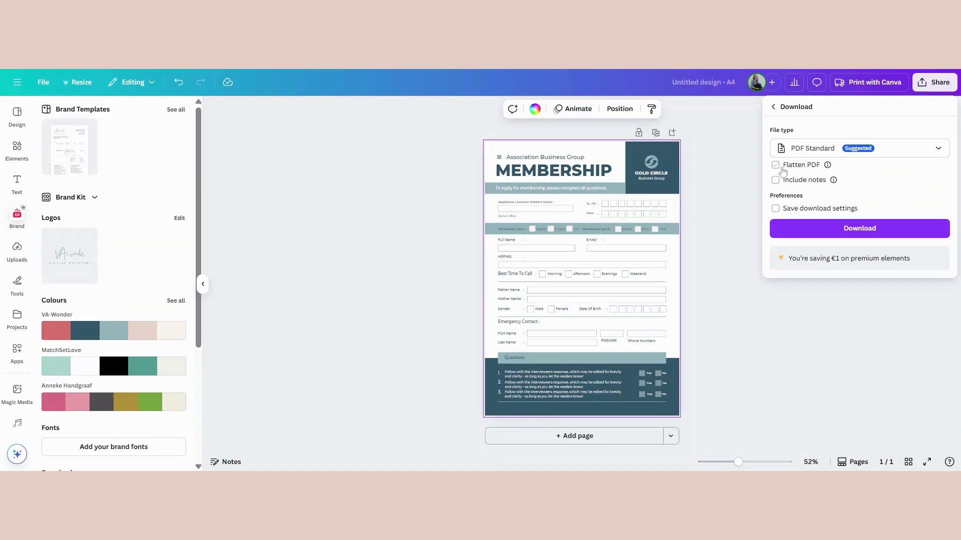
{"action": "left_click", "coordinate": [853, 233]}
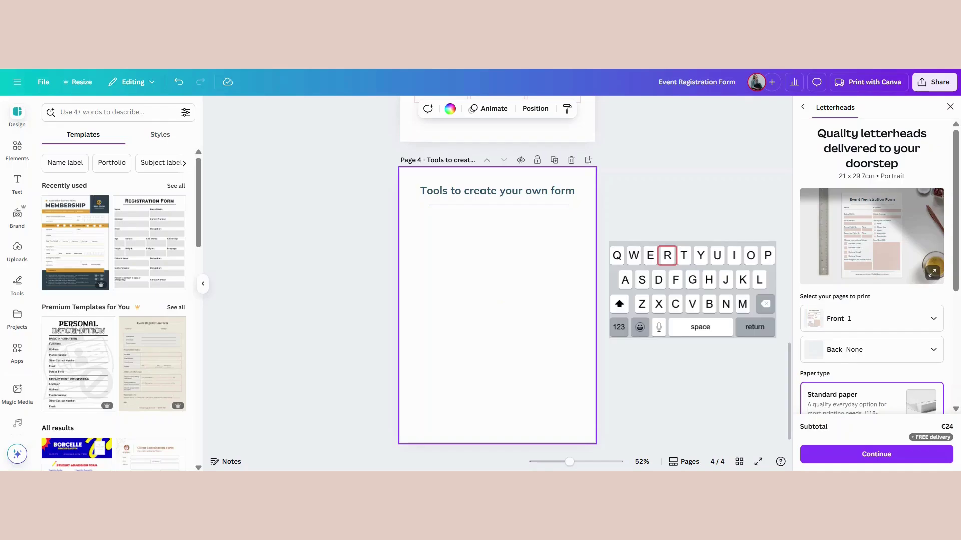
Add a square to page 4, undoing the extra square placed from the 'square' search
{"action": "key", "text": "r"}
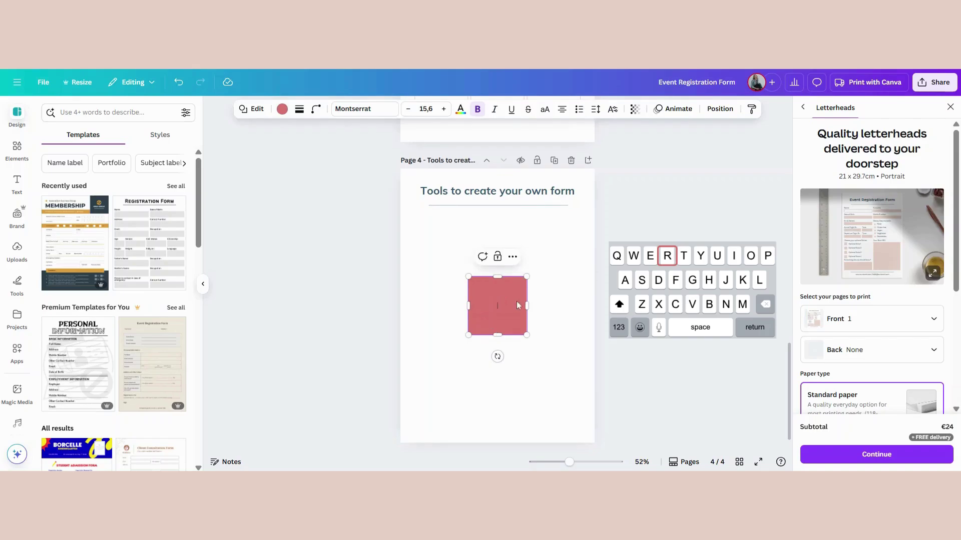
{"action": "left_click", "coordinate": [17, 152]}
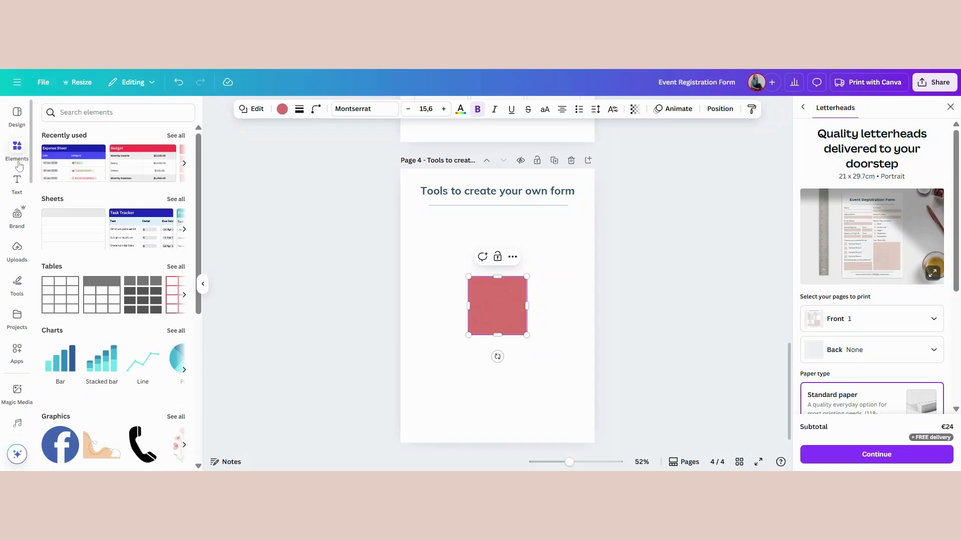
{"action": "left_click", "coordinate": [19, 165]}
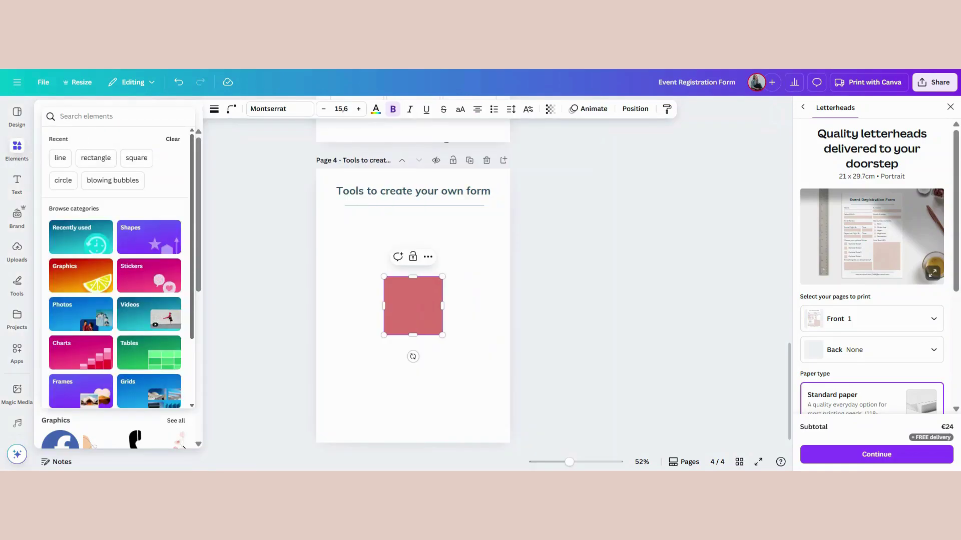
{"action": "type", "text": "square"}
{"action": "key", "text": "Return"}
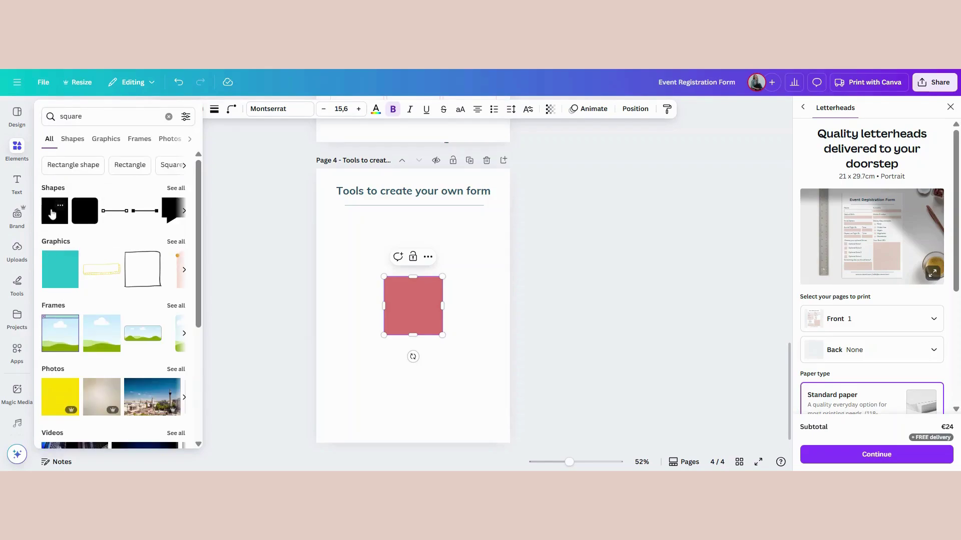
{"action": "left_click_drag", "start_coordinate": [52, 214], "coordinate": [382, 354]}
{"action": "key", "text": "ctrl+z"}
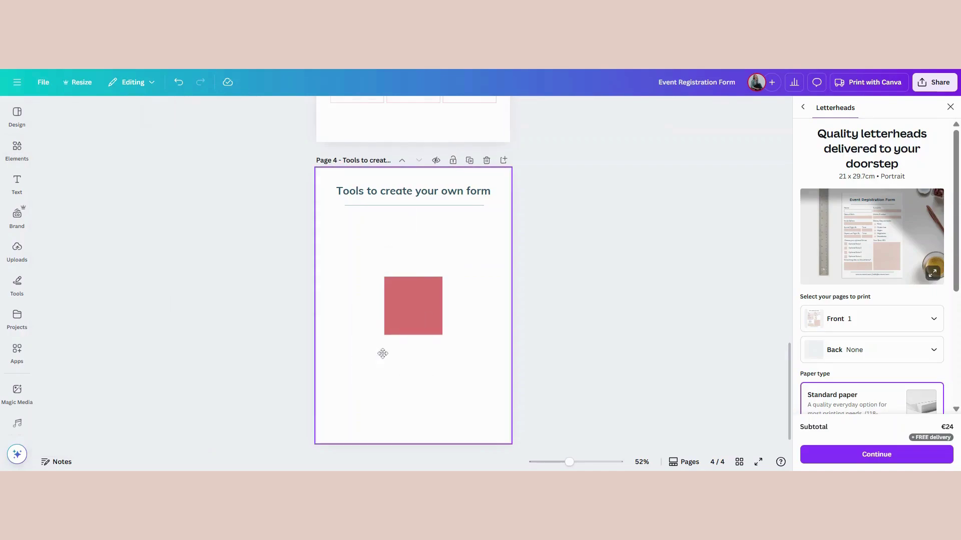
{"action": "key", "text": "ctrl+z"}
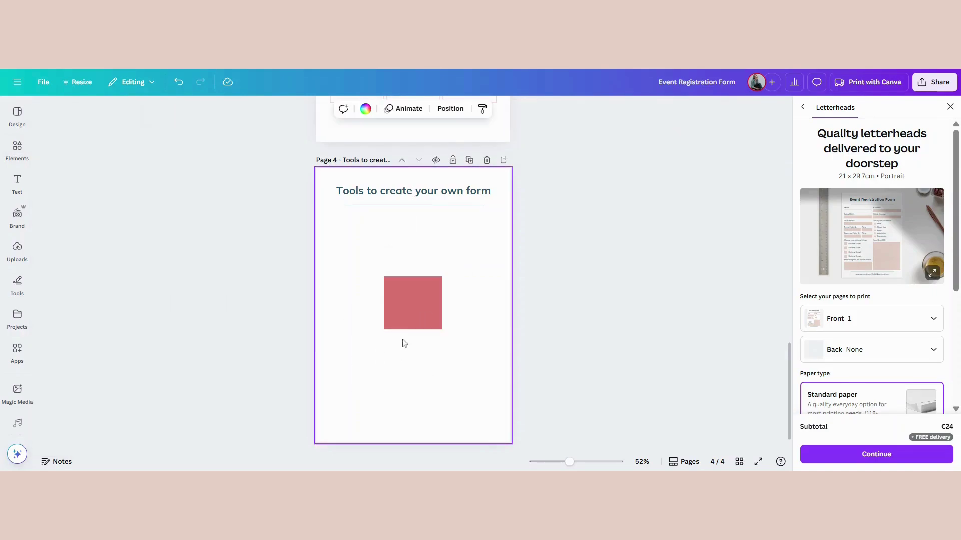
Flatten the square into a thin bar under the heading and fill it light pink
{"action": "left_click", "coordinate": [410, 315]}
{"action": "left_click_drag", "start_coordinate": [413, 330], "coordinate": [393, 239]}
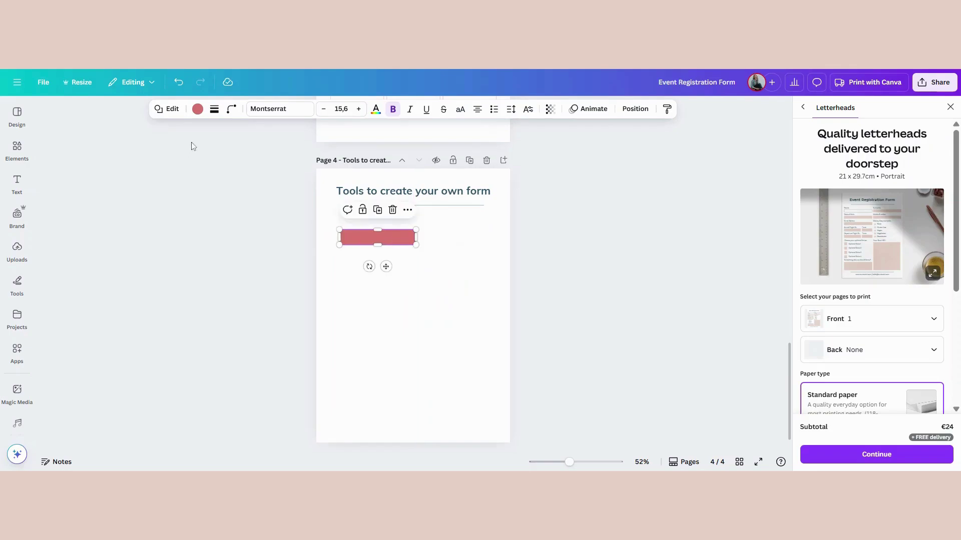
{"action": "left_click", "coordinate": [197, 109]}
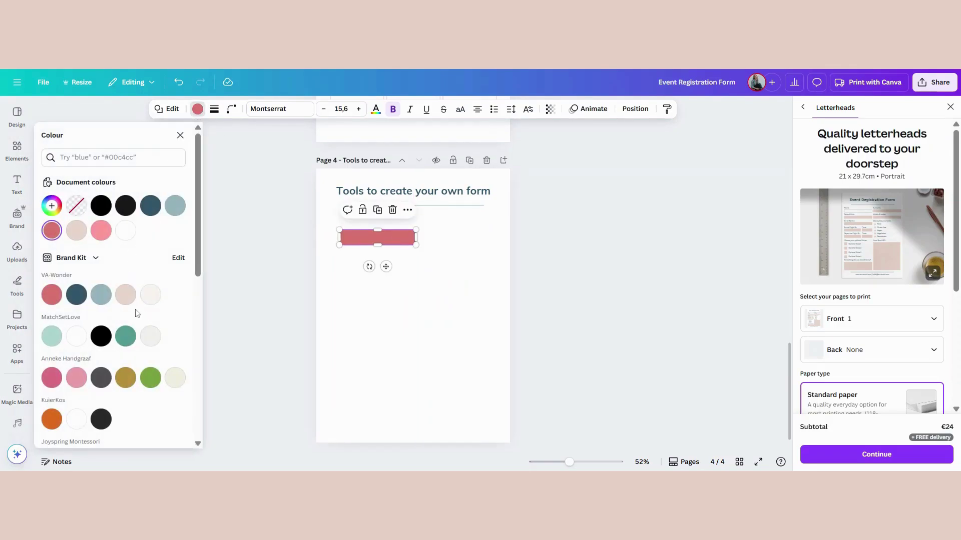
{"action": "left_click", "coordinate": [125, 295]}
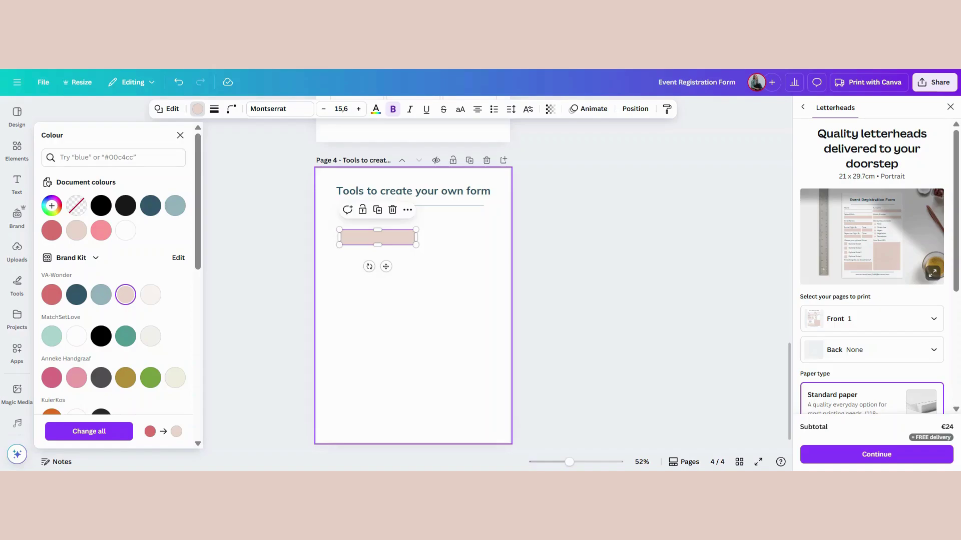
Add a 'Single Line text' label just above the pink bar
{"action": "left_click", "coordinate": [508, 313]}
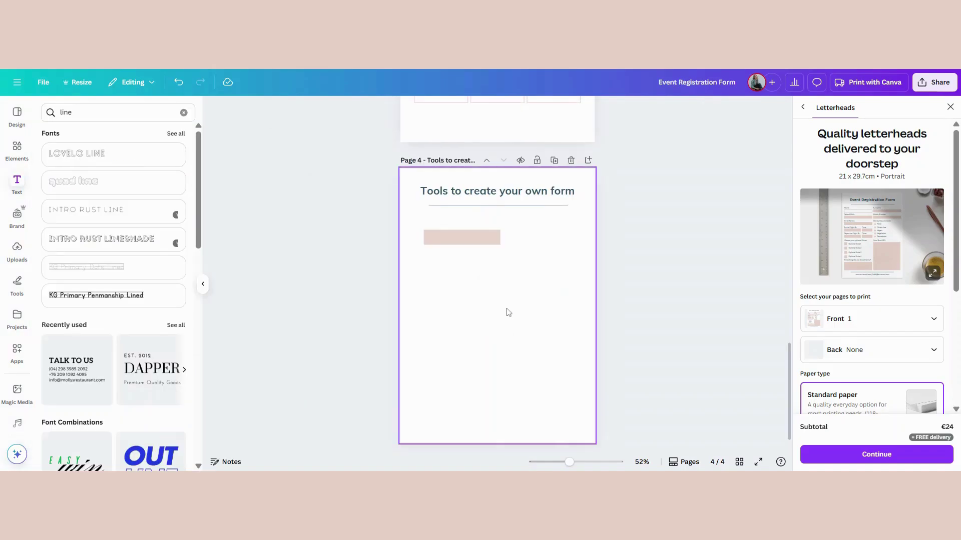
{"action": "key", "text": "t"}
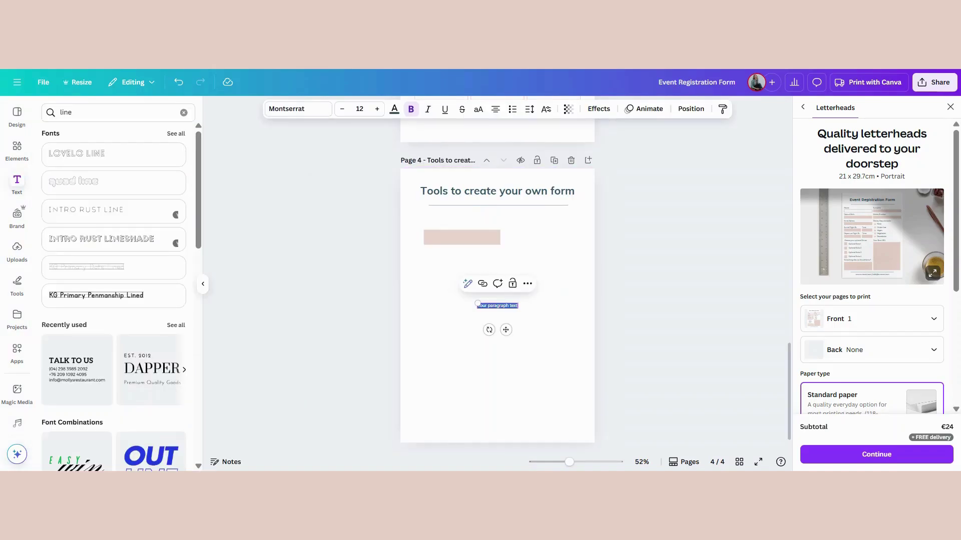
{"action": "left_click", "coordinate": [519, 369]}
{"action": "left_click_drag", "start_coordinate": [493, 308], "coordinate": [438, 220]}
{"action": "left_click", "coordinate": [452, 292]}
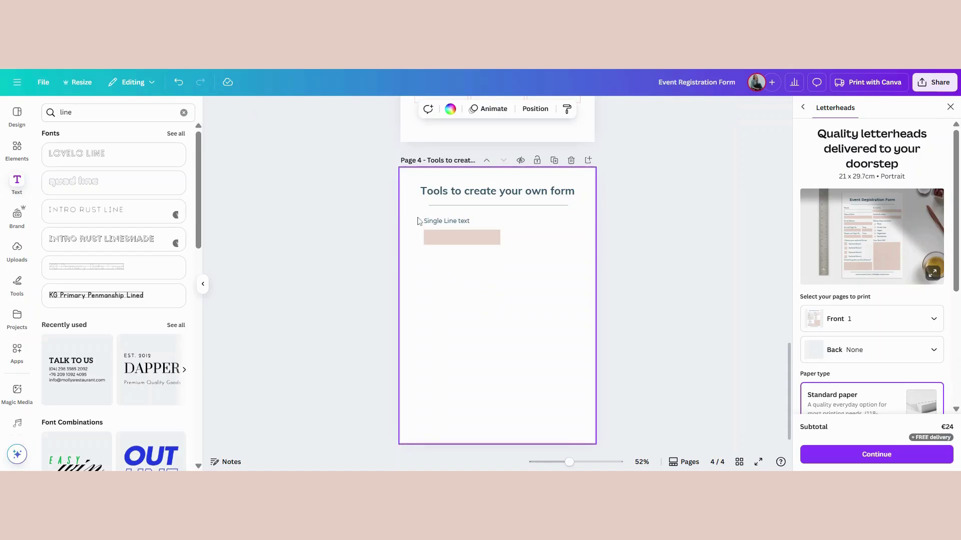
Duplicate the label-and-box pair twice, stacking three evenly spaced fields
{"action": "left_click_drag", "start_coordinate": [420, 221], "coordinate": [447, 220]}
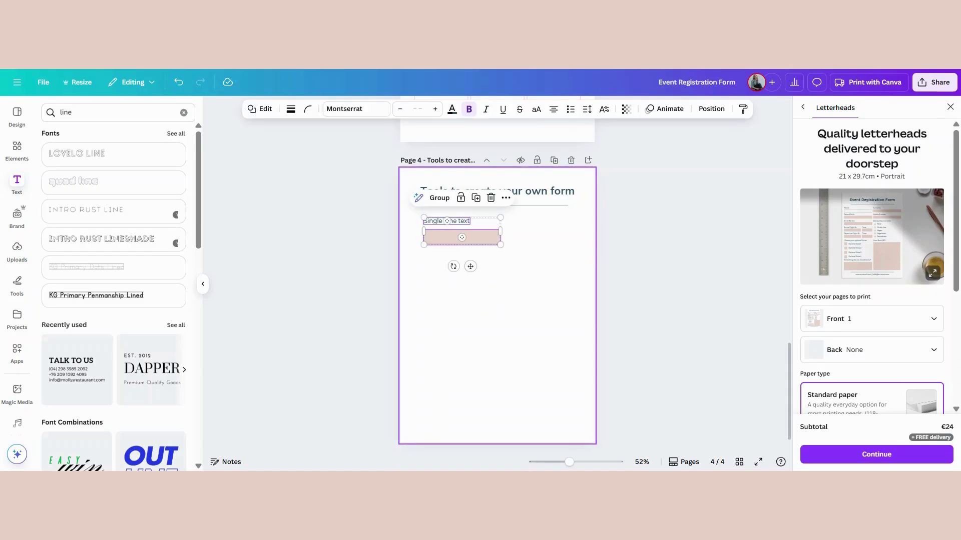
{"action": "left_click", "coordinate": [475, 199]}
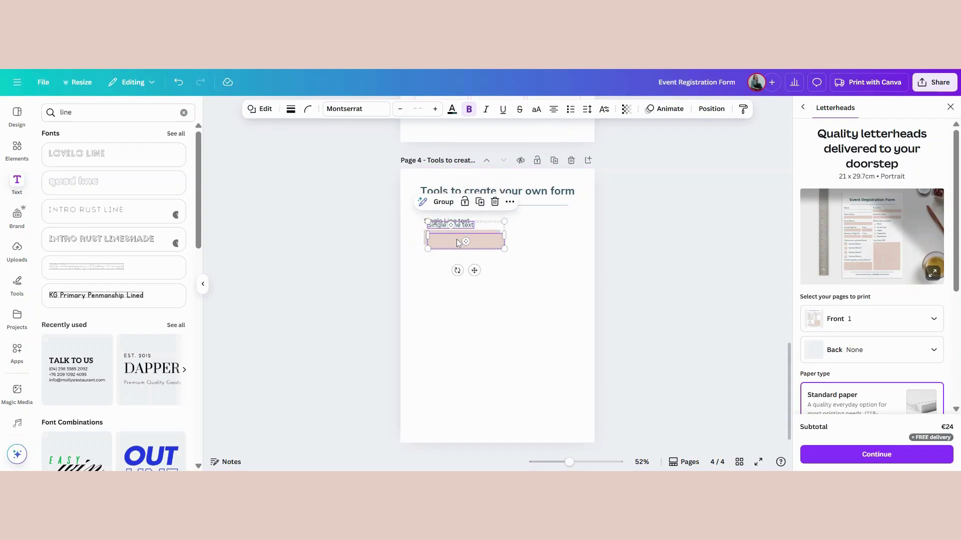
{"action": "left_click_drag", "start_coordinate": [459, 240], "coordinate": [452, 271]}
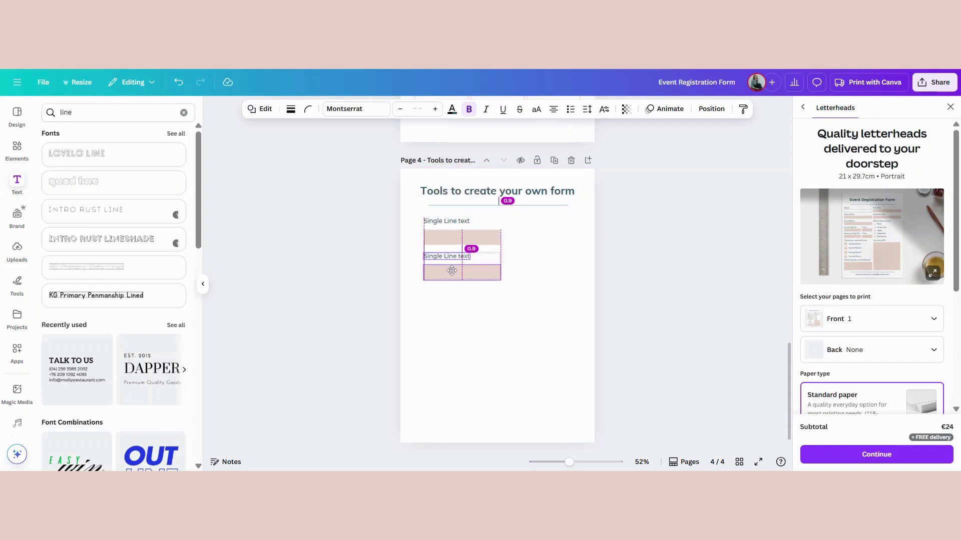
{"action": "left_click_drag", "start_coordinate": [451, 271], "coordinate": [452, 271]}
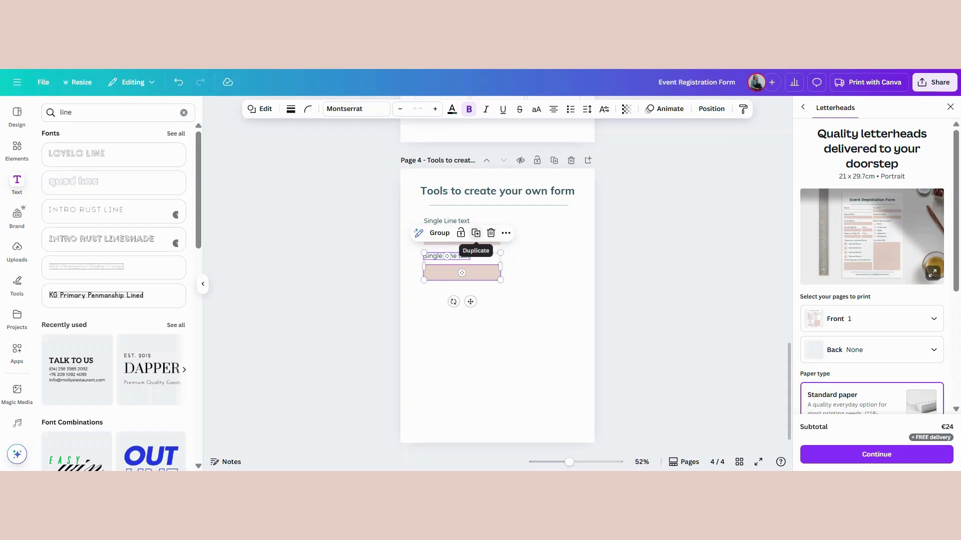
{"action": "left_click", "coordinate": [476, 233]}
{"action": "left_click", "coordinate": [531, 347]}
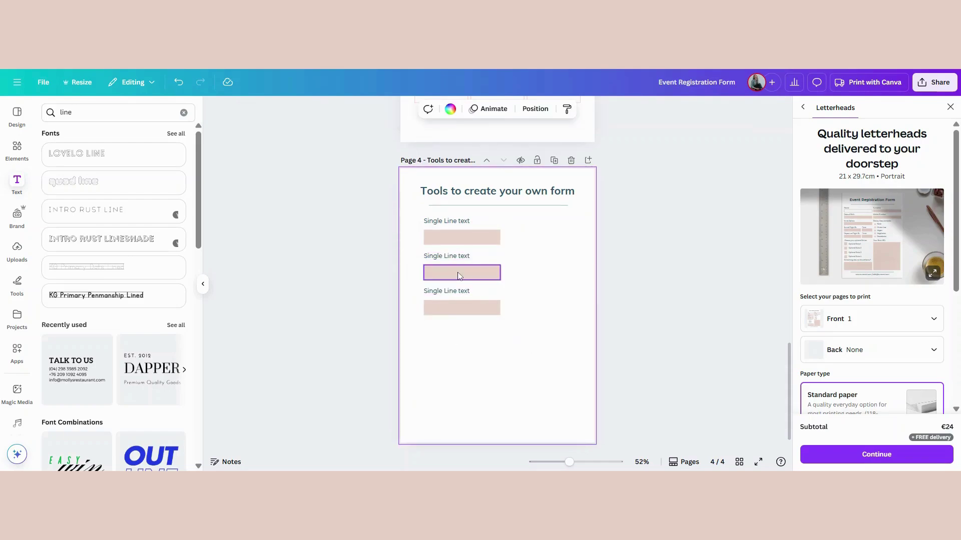
Give the middle field box no fill and a thin solid red outline
{"action": "left_click", "coordinate": [459, 276]}
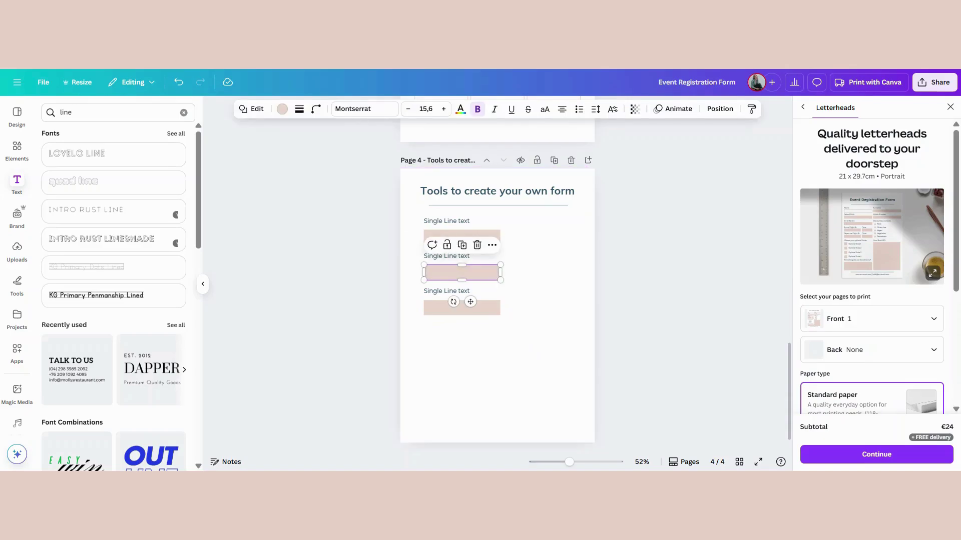
{"action": "left_click", "coordinate": [283, 111]}
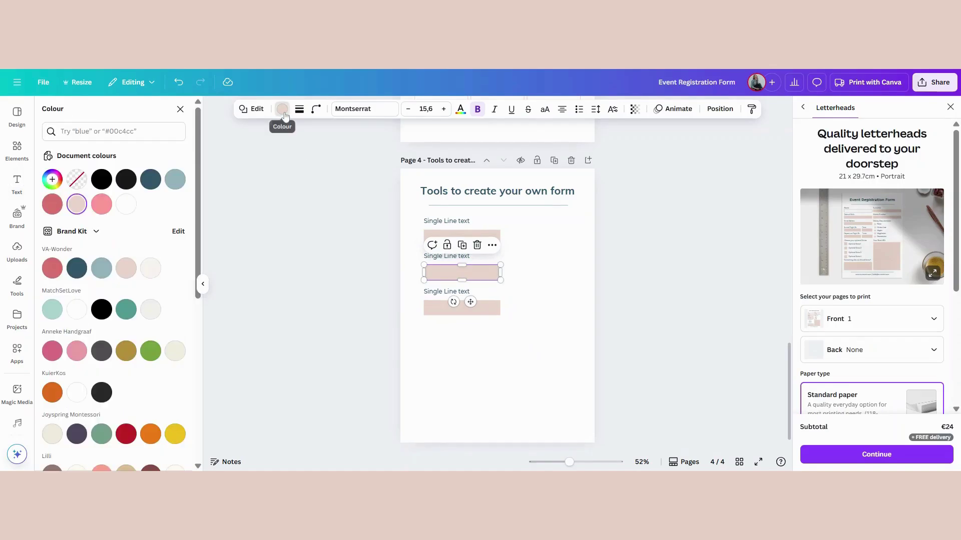
{"action": "left_click", "coordinate": [78, 180]}
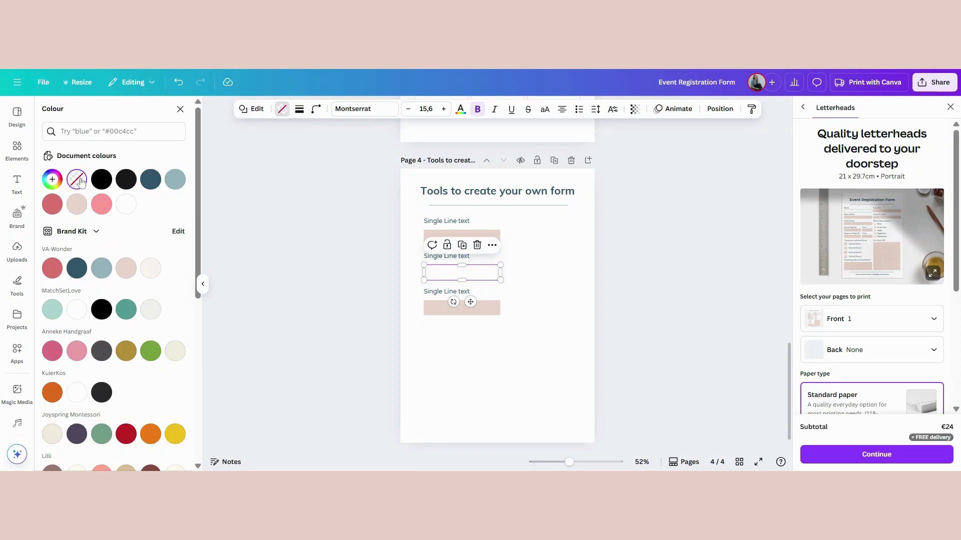
{"action": "left_click", "coordinate": [301, 117]}
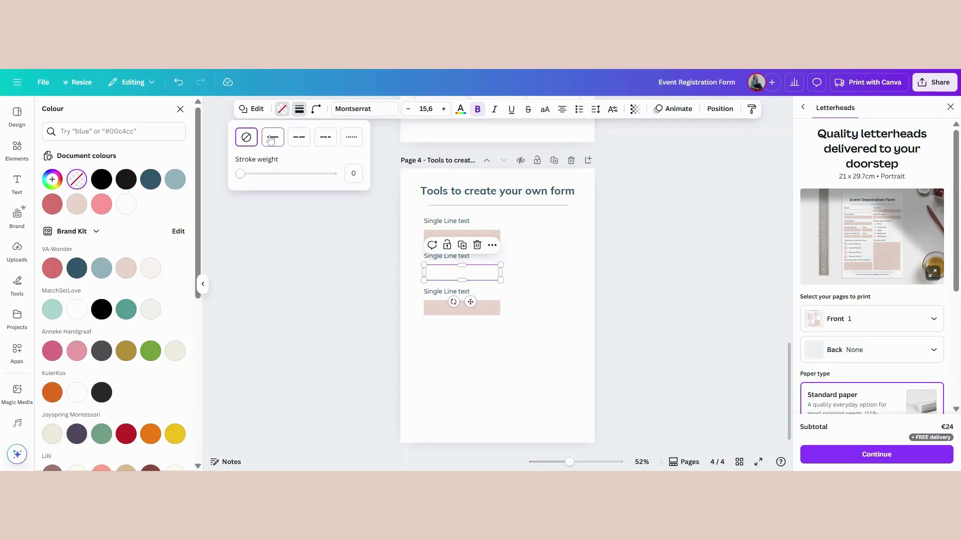
{"action": "left_click", "coordinate": [273, 137]}
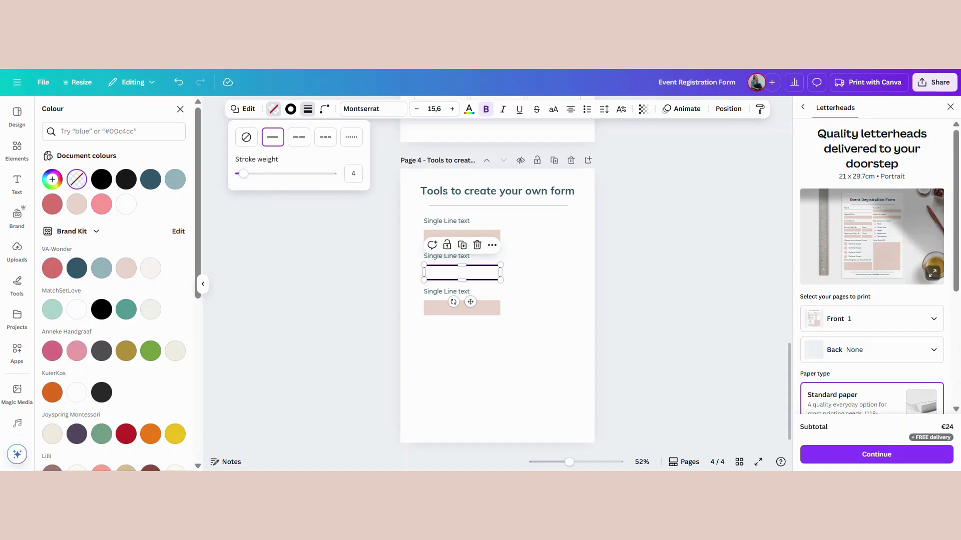
{"action": "left_click_drag", "start_coordinate": [244, 174], "coordinate": [241, 178]}
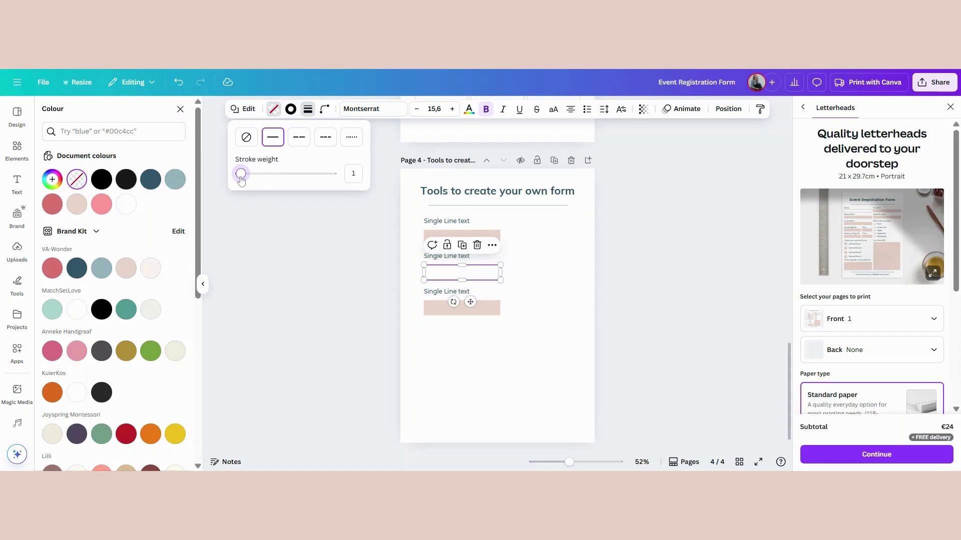
{"action": "left_click", "coordinate": [291, 109]}
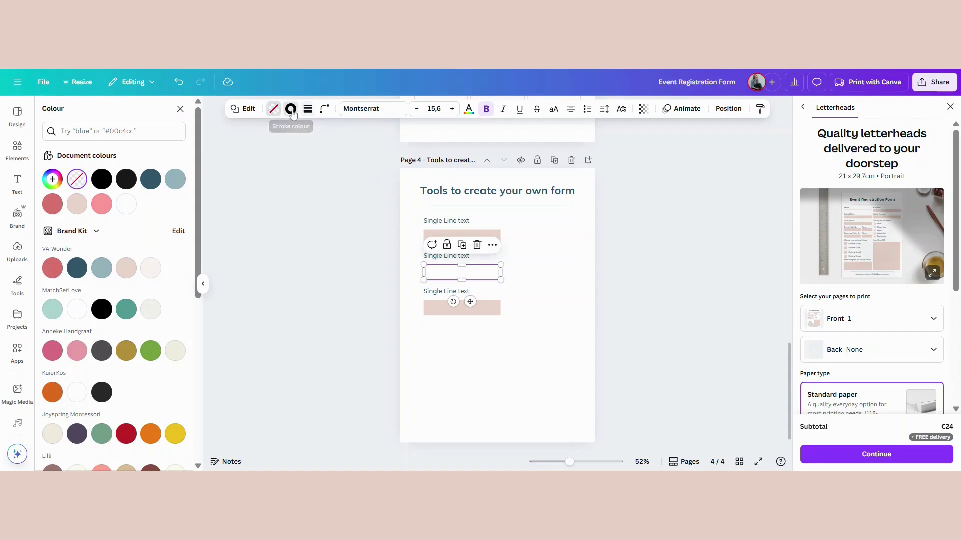
{"action": "left_click", "coordinate": [52, 268]}
{"action": "left_click", "coordinate": [495, 372]}
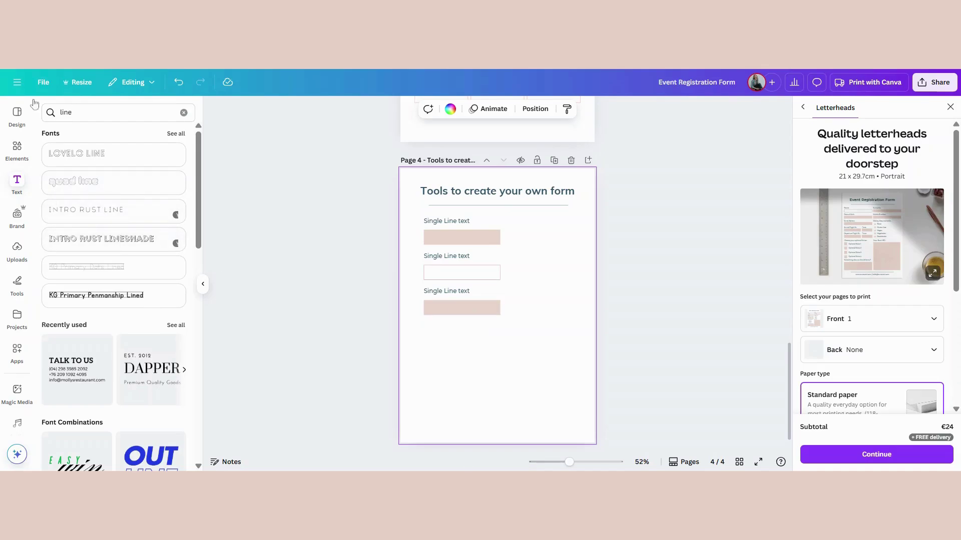
Search elements for 'line' and place a solid line along the third field's bottom
{"action": "left_click", "coordinate": [14, 150]}
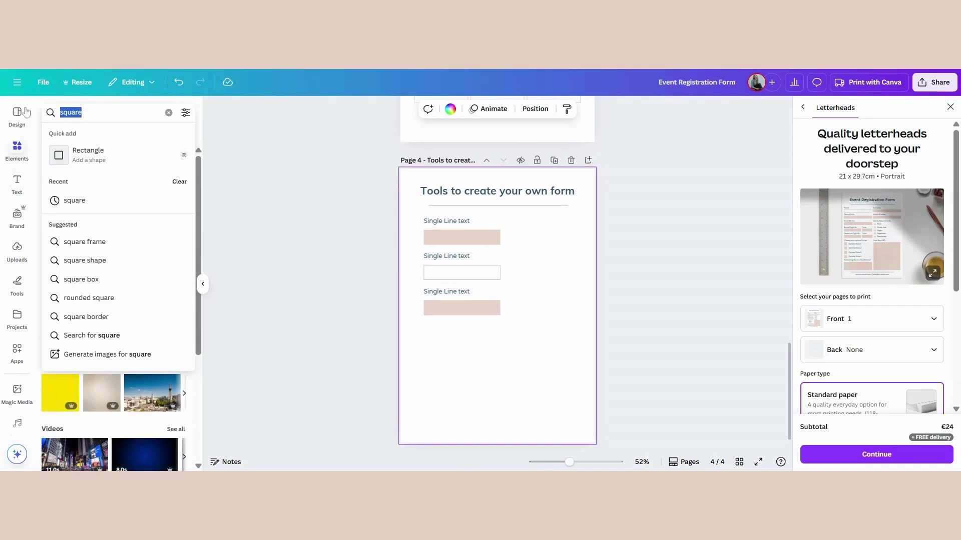
{"action": "type", "text": "line"}
{"action": "key", "text": "Return"}
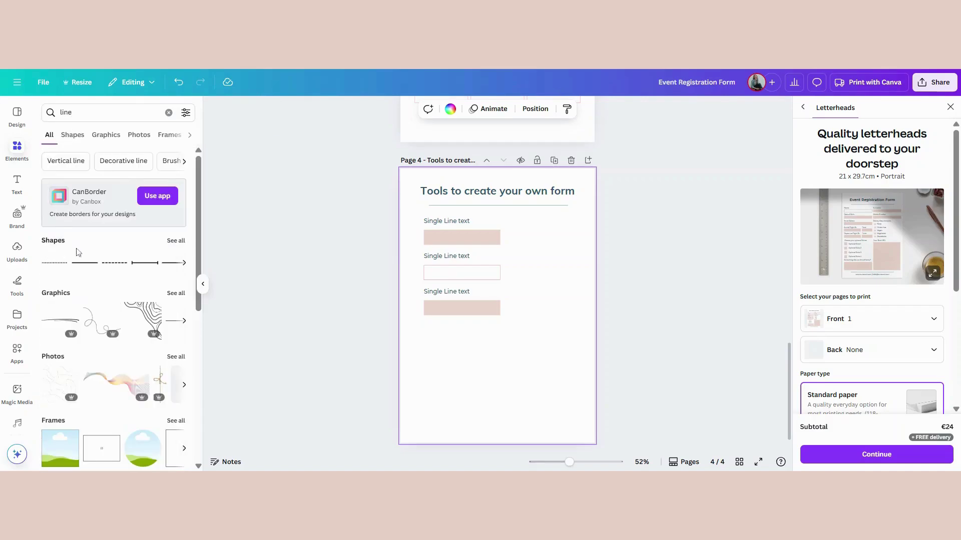
{"action": "left_click", "coordinate": [176, 241]}
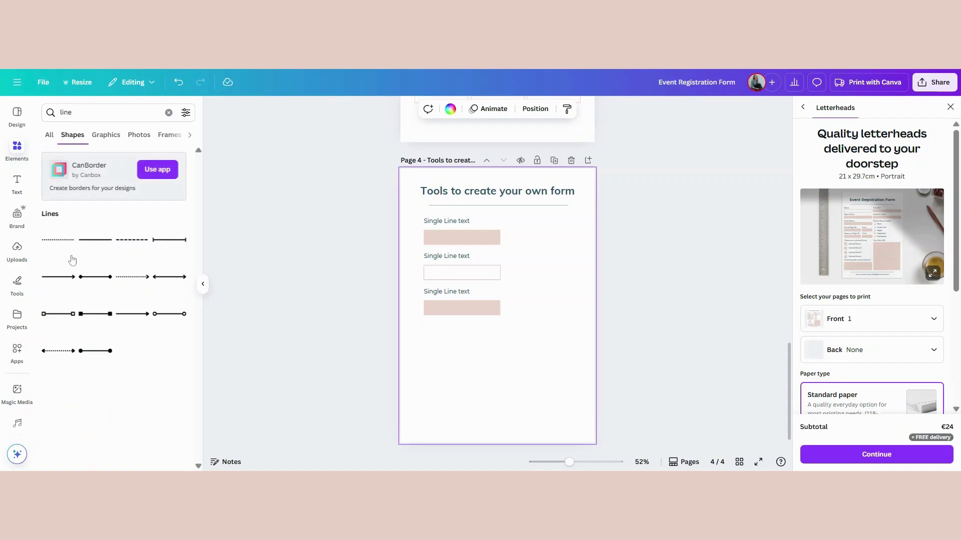
{"action": "left_click", "coordinate": [95, 241]}
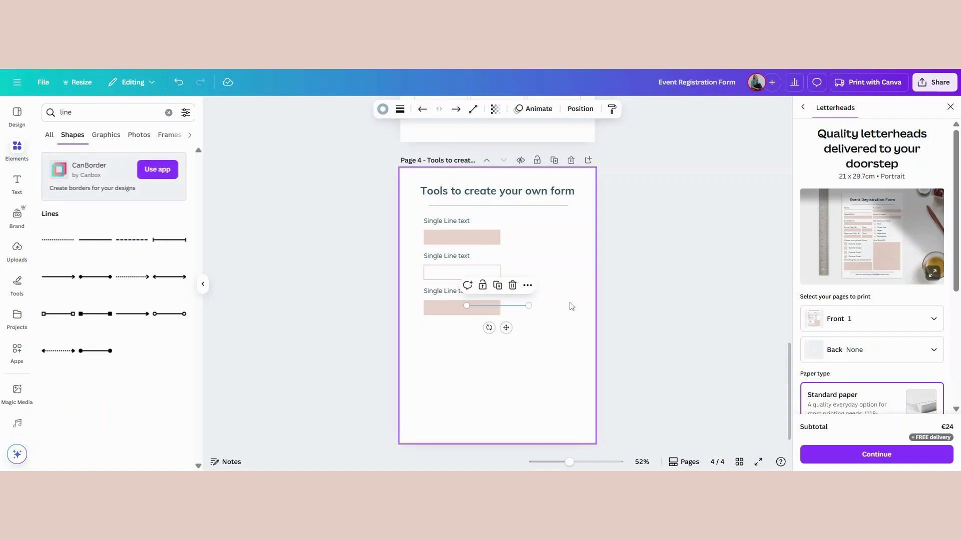
{"action": "mouse_move", "coordinate": [507, 307]}
{"action": "left_mouse_down"}
{"action": "mouse_move", "coordinate": [453, 322]}
{"action": "mouse_move", "coordinate": [493, 320]}
{"action": "mouse_move", "coordinate": [506, 354]}
{"action": "mouse_move", "coordinate": [488, 339]}
{"action": "mouse_move", "coordinate": [488, 316]}
{"action": "mouse_move", "coordinate": [500, 316]}
{"action": "left_mouse_up"}
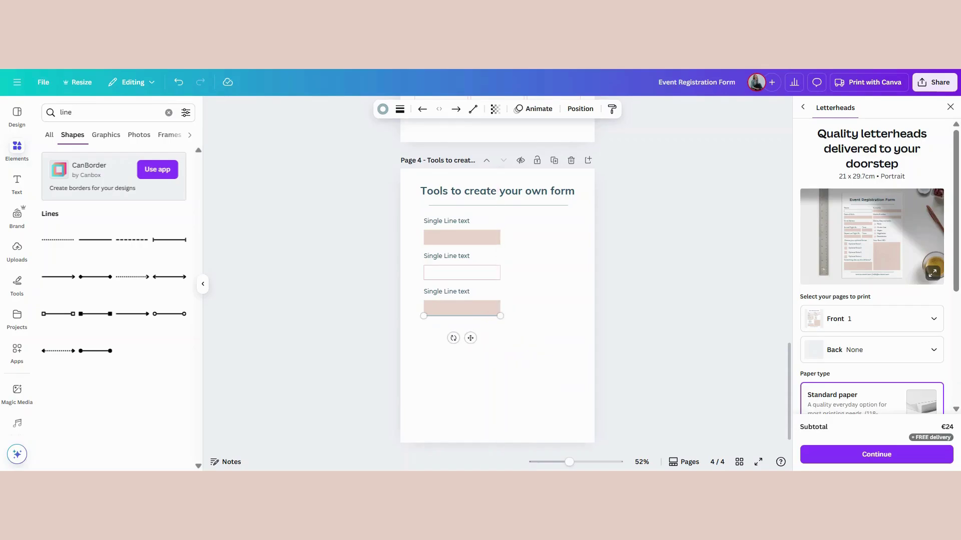
Delete the third field's pink box, leaving only the underline
{"action": "left_click", "coordinate": [483, 358]}
{"action": "left_click", "coordinate": [454, 310]}
{"action": "key", "text": "Delete"}
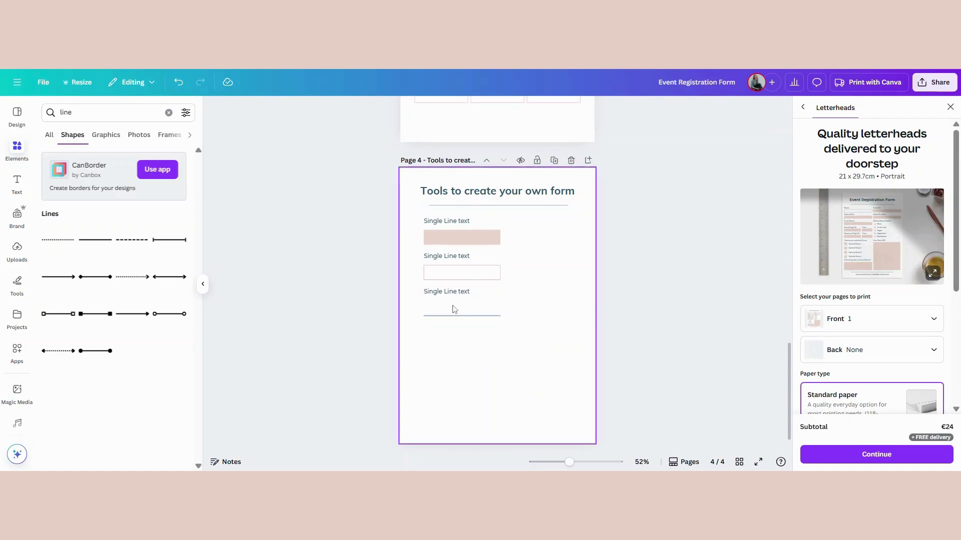
{"action": "left_click", "coordinate": [453, 332]}
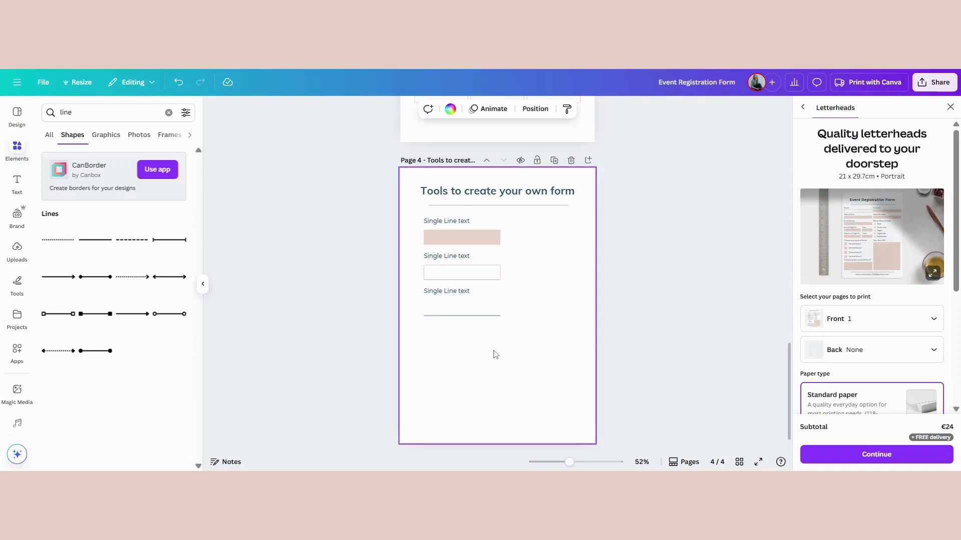
Duplicate the first label-and-box pair below the third field as a Multiple Text Line field
{"action": "type", "text": "s"}
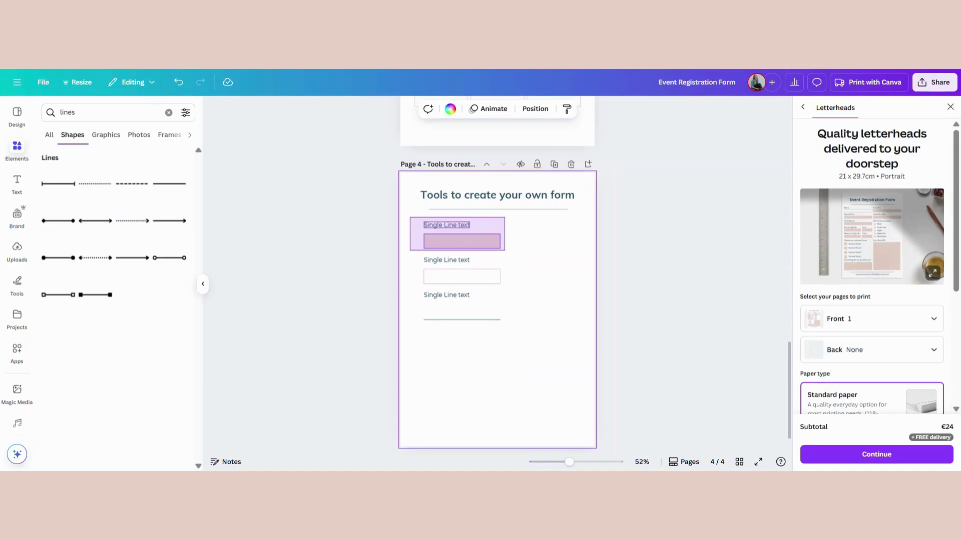
{"action": "left_click_drag", "start_coordinate": [505, 250], "coordinate": [476, 350]}
{"action": "left_click", "coordinate": [476, 202]}
{"action": "left_click_drag", "start_coordinate": [476, 350], "coordinate": [574, 388]}
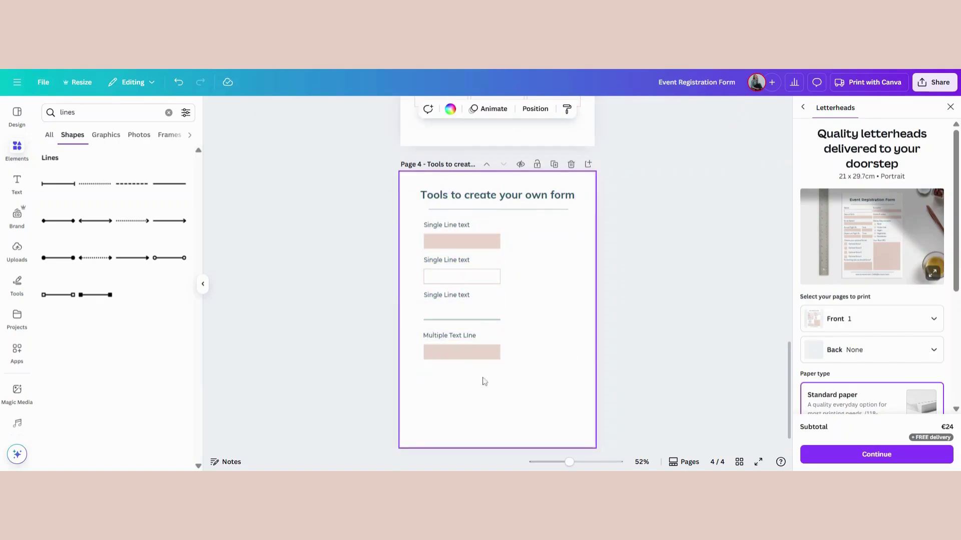
{"action": "left_click", "coordinate": [483, 356]}
Duplicate the Multiple Text Line field and place the copy directly below it
{"action": "left_click", "coordinate": [515, 314]}
{"action": "left_click_drag", "start_coordinate": [485, 374], "coordinate": [477, 426]}
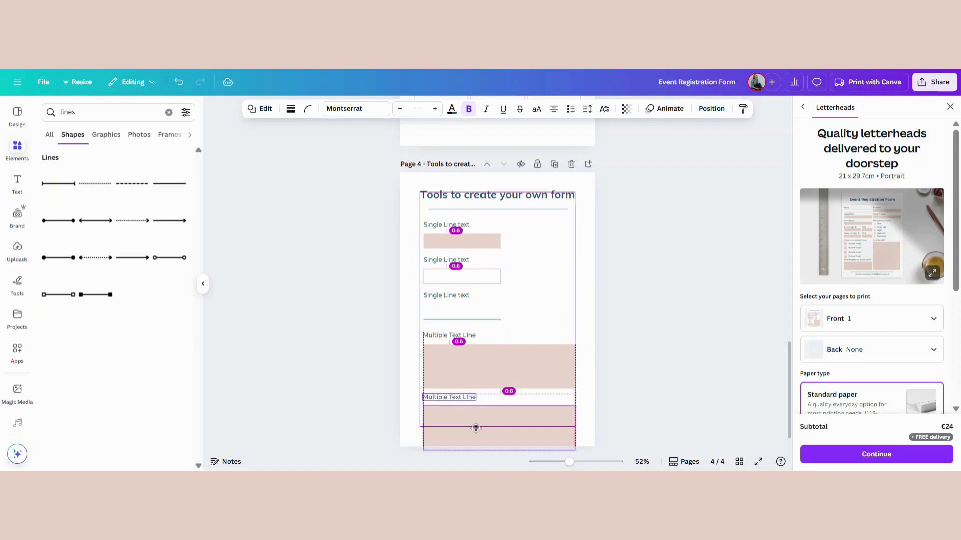
{"action": "key", "text": "ctrl+z"}
{"action": "left_click_drag", "start_coordinate": [494, 366], "coordinate": [489, 415]}
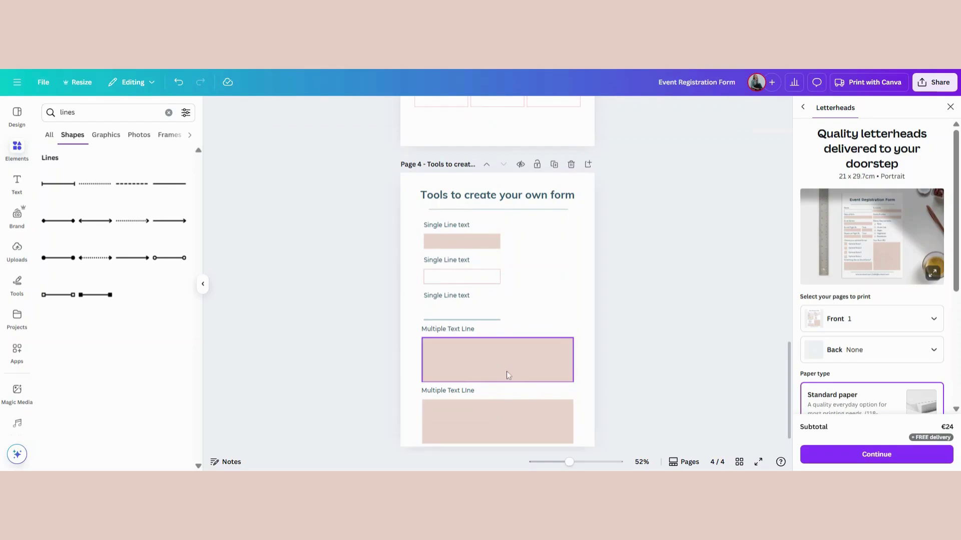
Remove the lower Multiple Text Line box's fill and give it a solid outline
{"action": "left_click", "coordinate": [502, 434]}
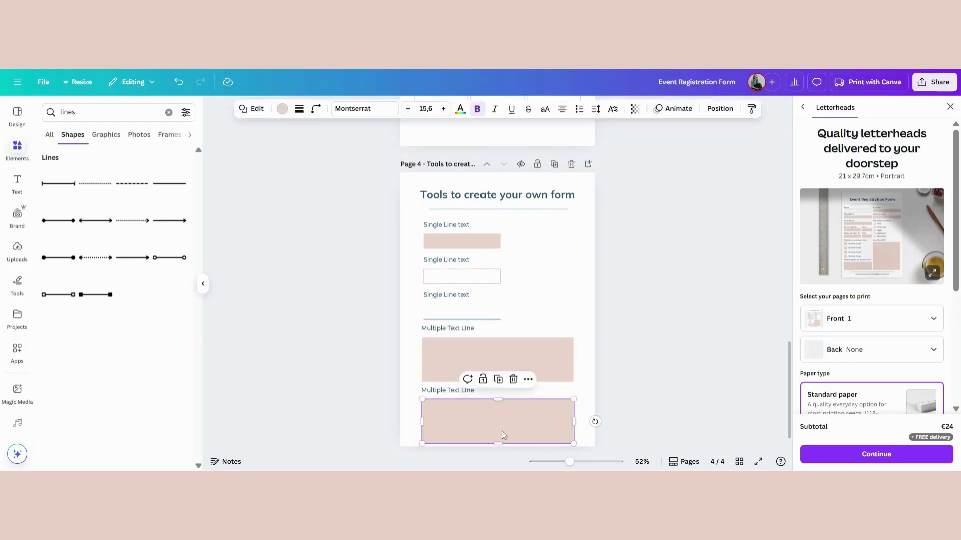
{"action": "left_click", "coordinate": [281, 111]}
{"action": "left_click", "coordinate": [77, 182]}
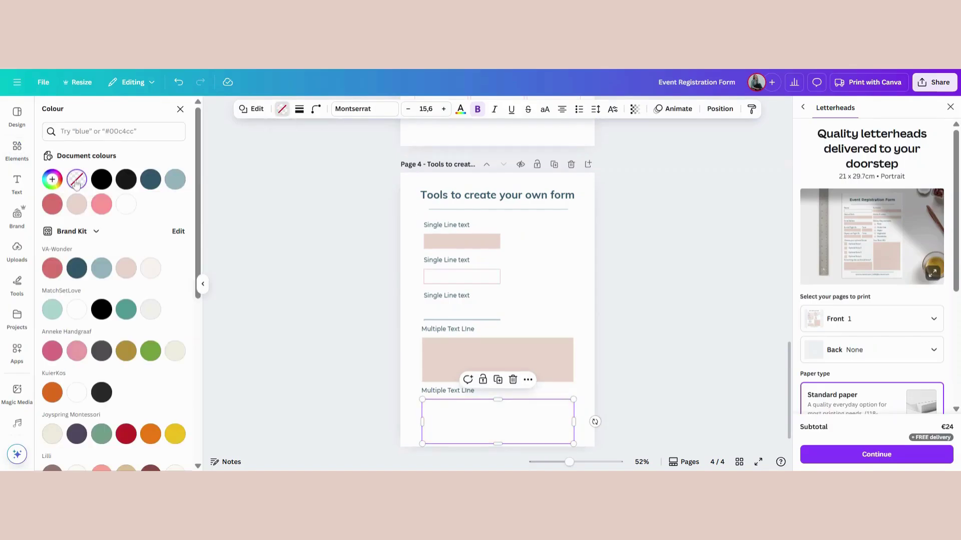
{"action": "left_click", "coordinate": [299, 110]}
{"action": "left_click", "coordinate": [272, 137]}
{"action": "left_click_drag", "start_coordinate": [242, 174], "coordinate": [245, 180]}
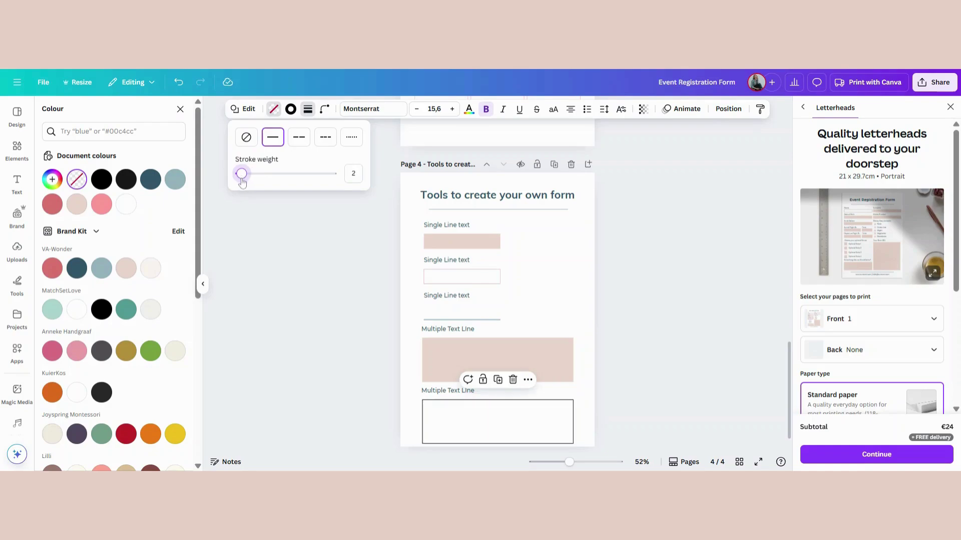
{"action": "left_click", "coordinate": [519, 420]}
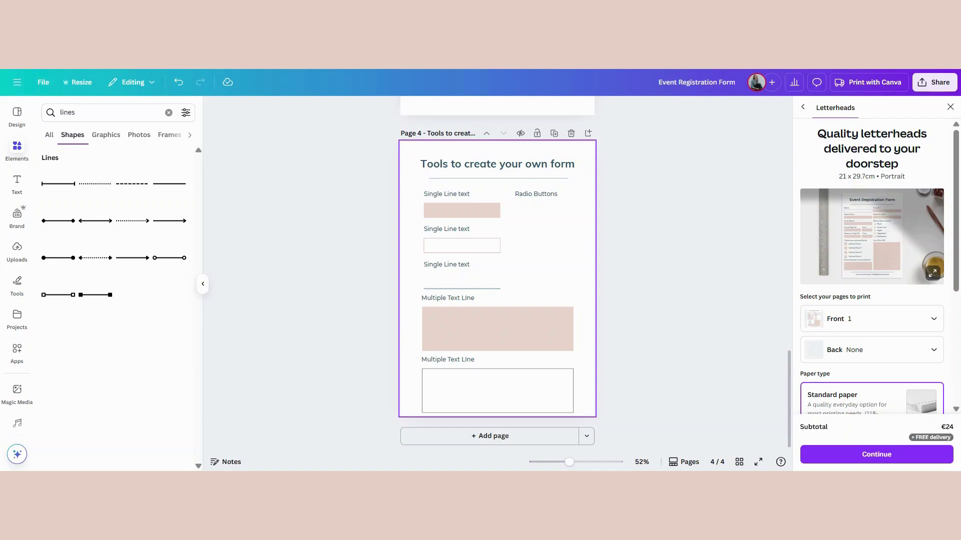
Add a circle to page 4 and delete the extra circle from the 'circle' search
{"action": "key", "text": "c"}
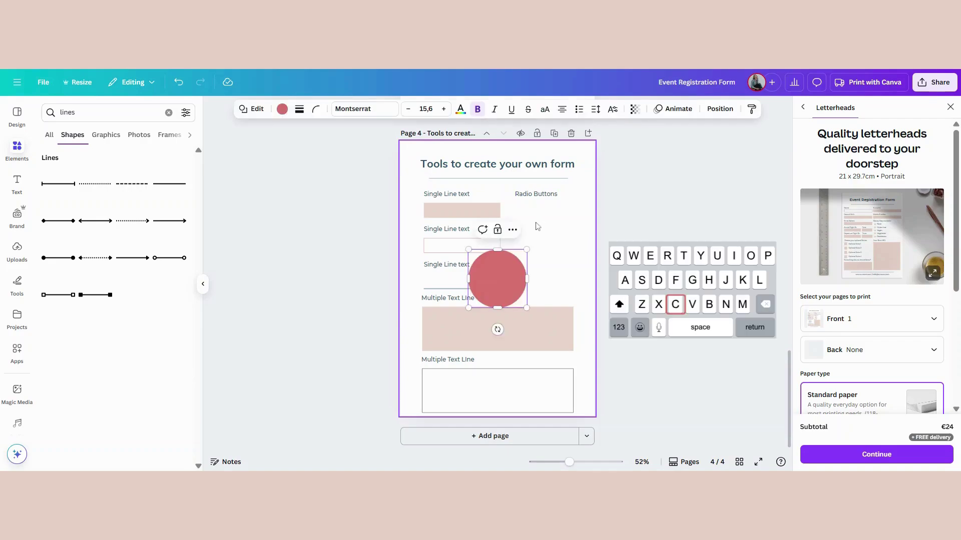
{"action": "left_click", "coordinate": [495, 289]}
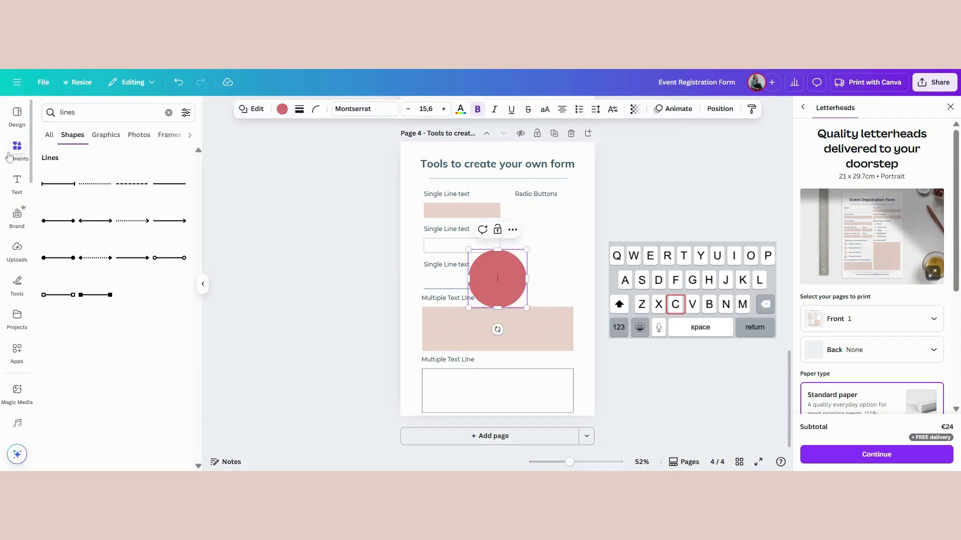
{"action": "left_click", "coordinate": [101, 112]}
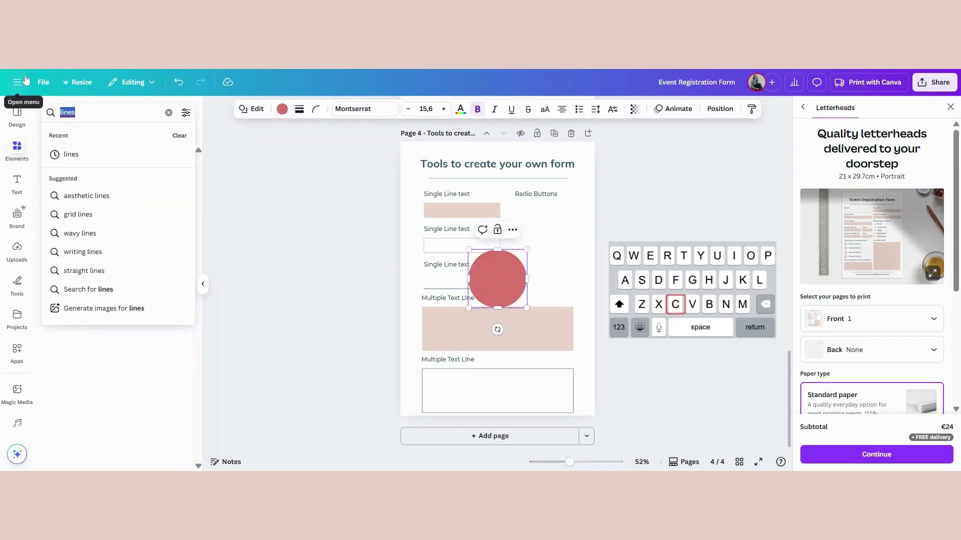
{"action": "type", "text": "circle"}
{"action": "key", "text": "Return"}
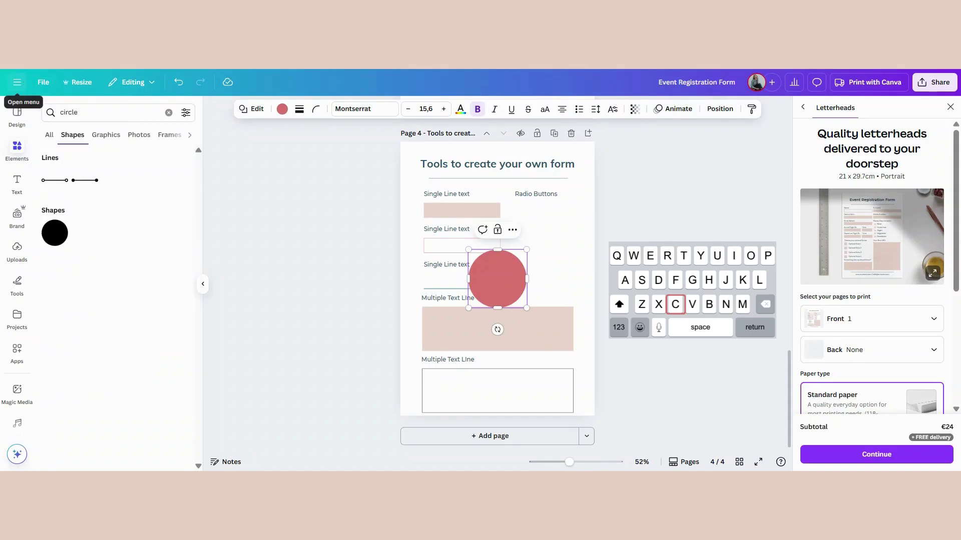
{"action": "left_click", "coordinate": [57, 238]}
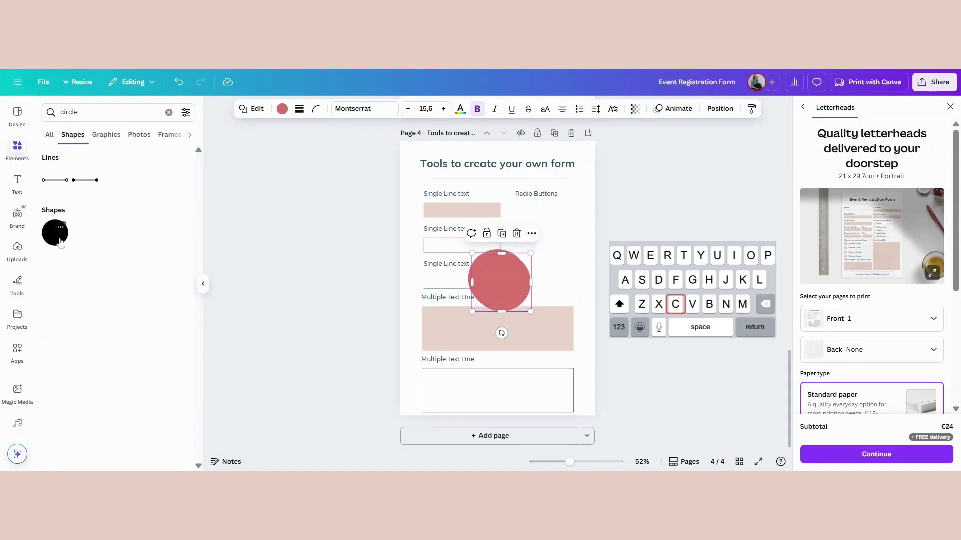
{"action": "left_click_drag", "start_coordinate": [499, 296], "coordinate": [524, 340]}
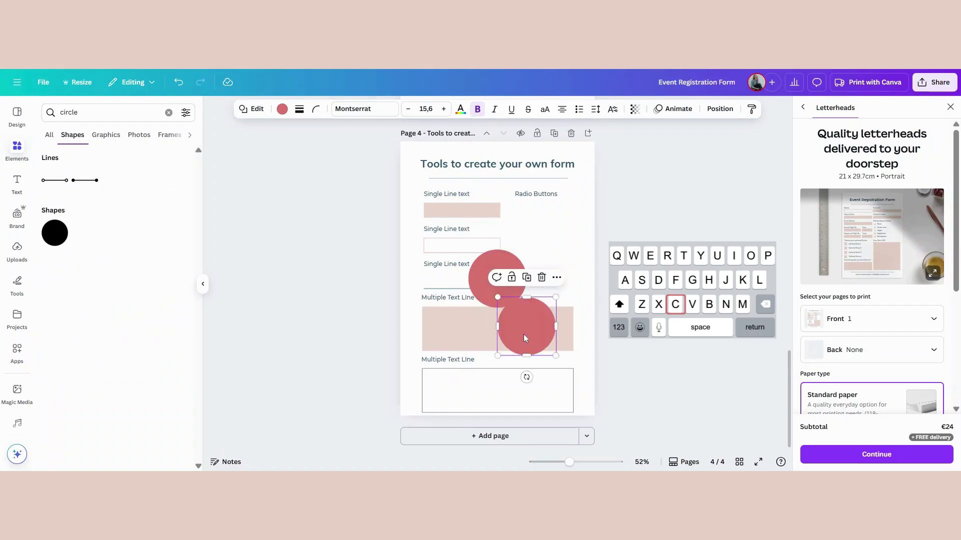
{"action": "key", "text": "Delete"}
Move the circle under the Radio Buttons heading and shrink it to a small dot
{"action": "left_click_drag", "start_coordinate": [510, 288], "coordinate": [546, 240]}
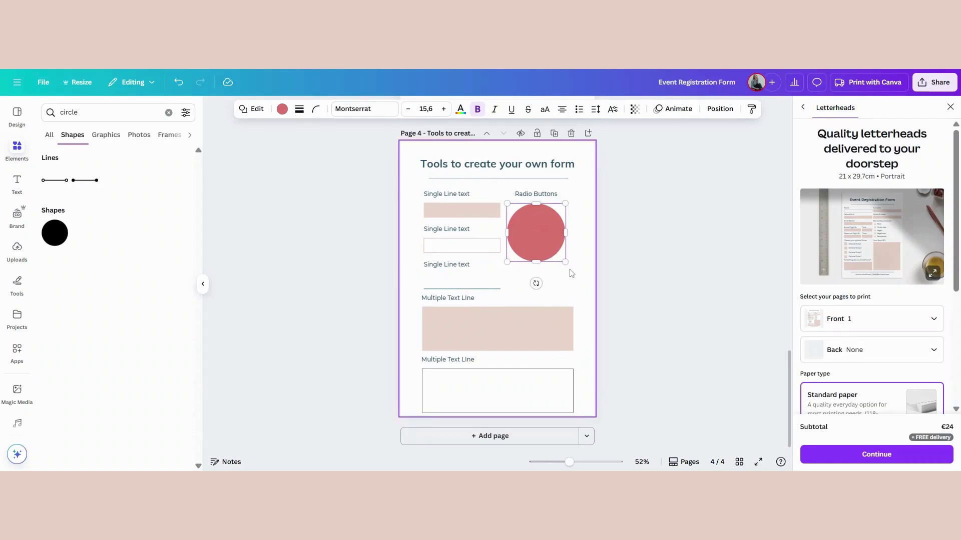
{"action": "left_click_drag", "start_coordinate": [565, 262], "coordinate": [521, 213]}
{"action": "left_click", "coordinate": [527, 231]}
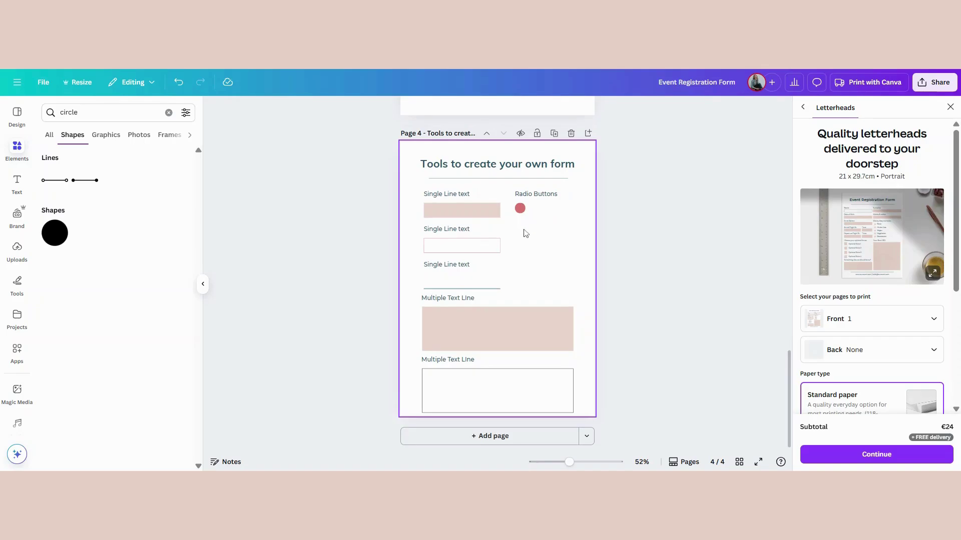
Recolour the radio button circle light pink
{"action": "left_click", "coordinate": [521, 210]}
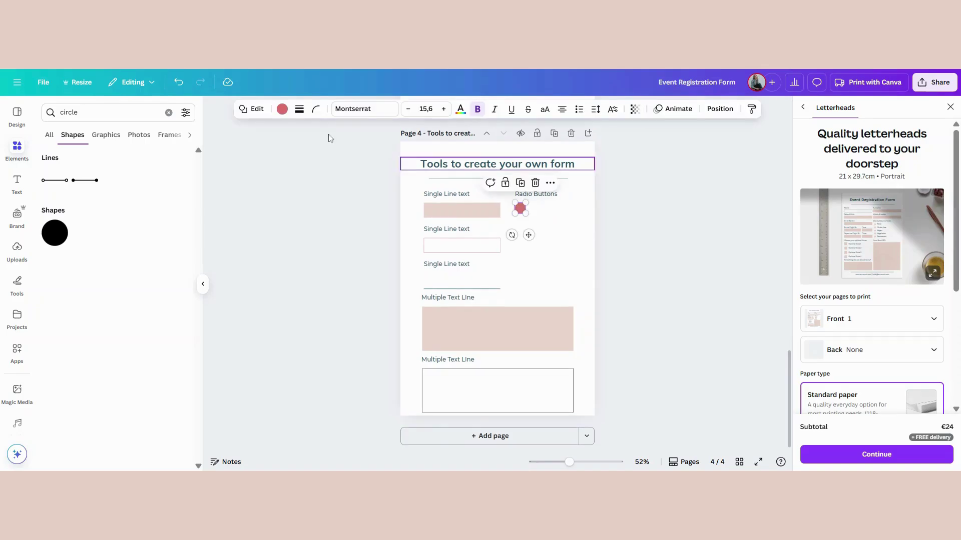
{"action": "left_click", "coordinate": [282, 109]}
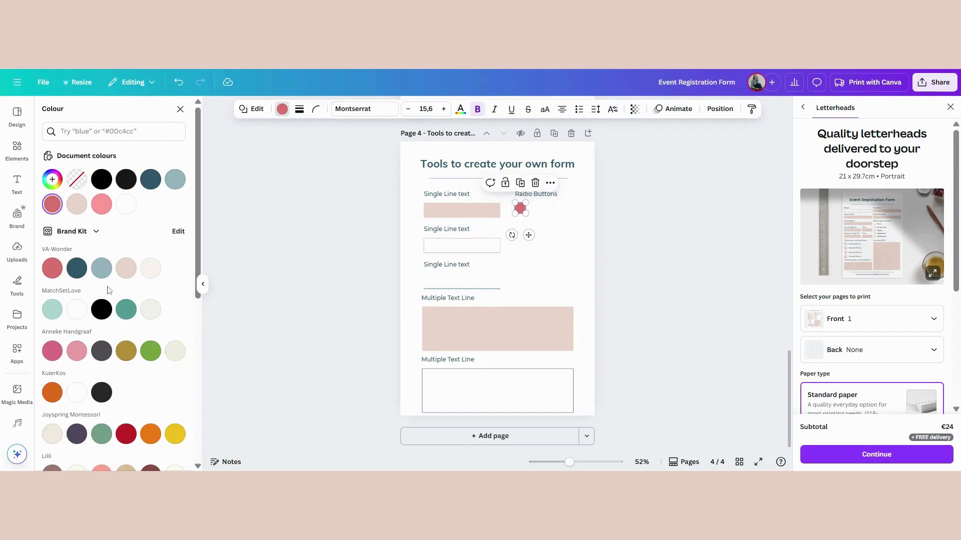
{"action": "left_click", "coordinate": [125, 268]}
{"action": "left_click", "coordinate": [551, 232]}
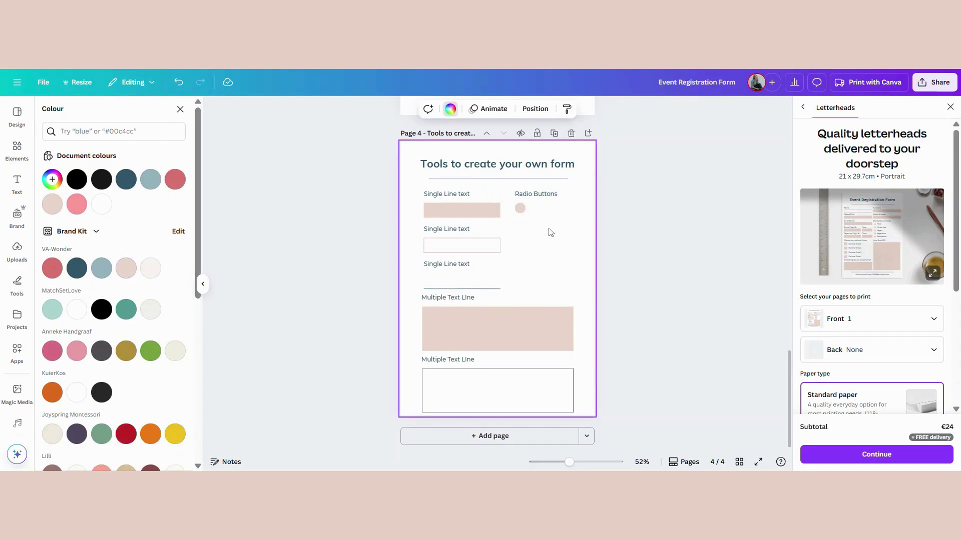
Duplicate the radio circle and move the copy just below the first
{"action": "left_click", "coordinate": [521, 209]}
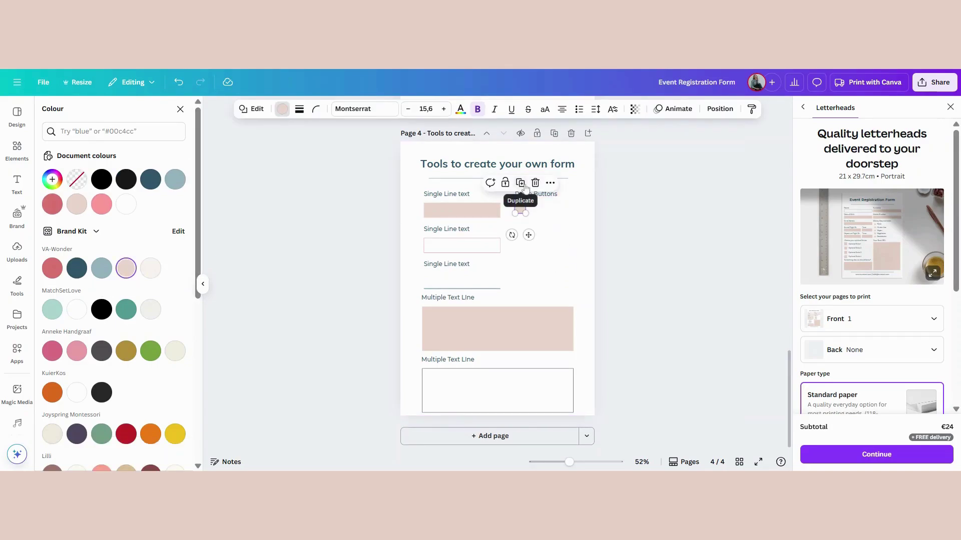
{"action": "left_click", "coordinate": [559, 234]}
{"action": "left_click", "coordinate": [523, 212]}
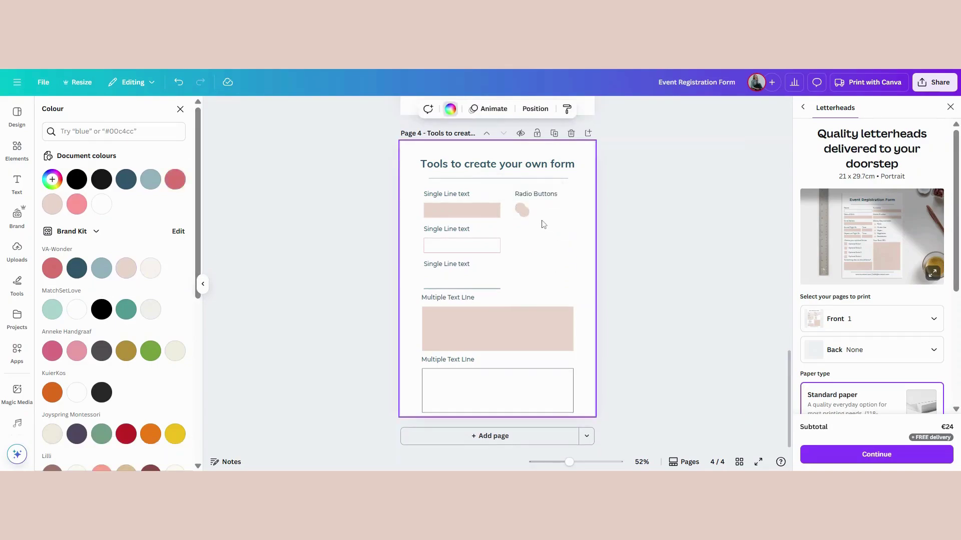
{"action": "left_click_drag", "start_coordinate": [523, 214], "coordinate": [521, 223]}
Give the lower circle a transparent fill and a solid 1-weight rose border
{"action": "left_click", "coordinate": [522, 227]}
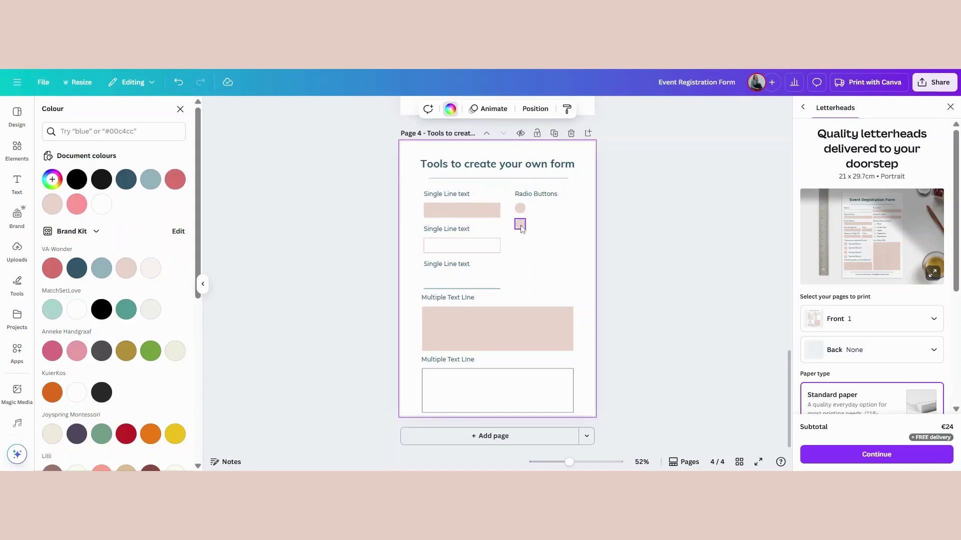
{"action": "left_click", "coordinate": [520, 226]}
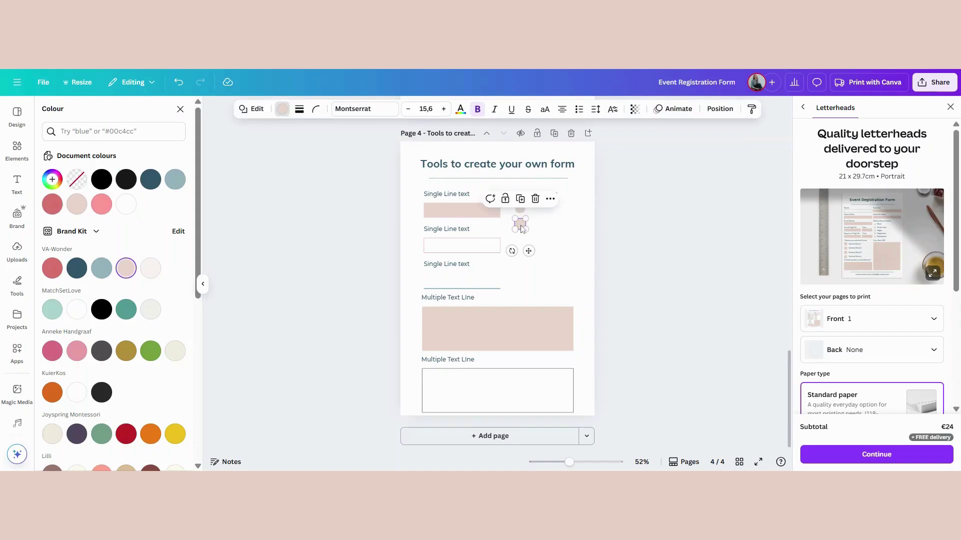
{"action": "left_click", "coordinate": [283, 111]}
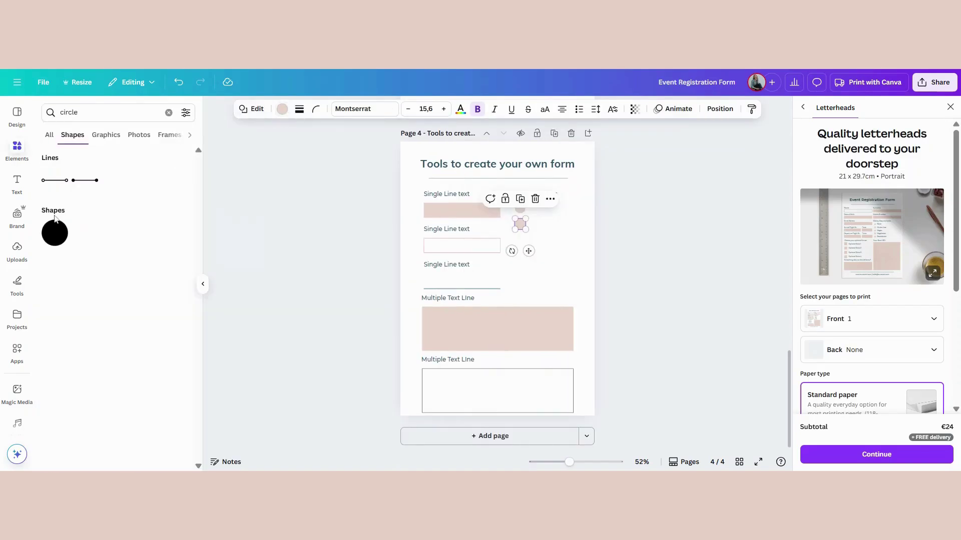
{"action": "left_click", "coordinate": [280, 111]}
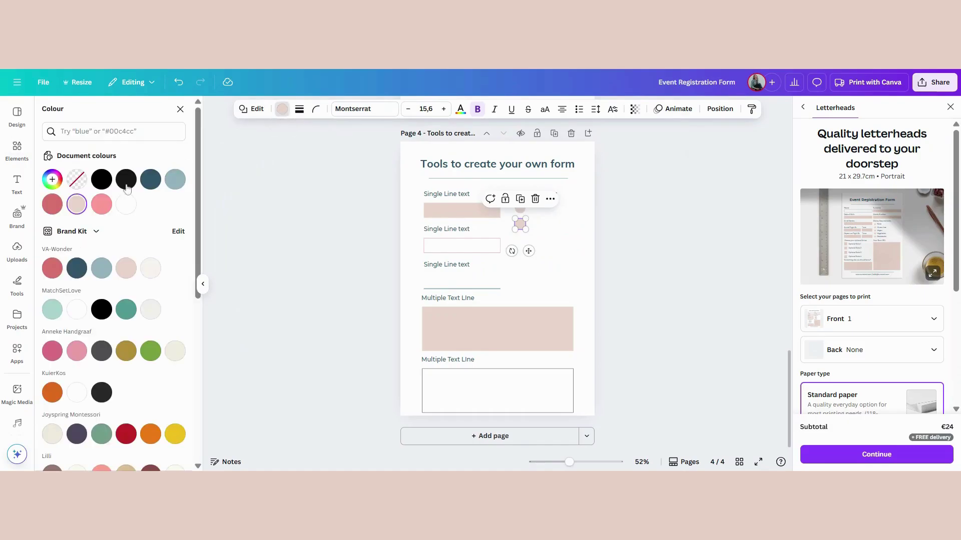
{"action": "left_click", "coordinate": [80, 180]}
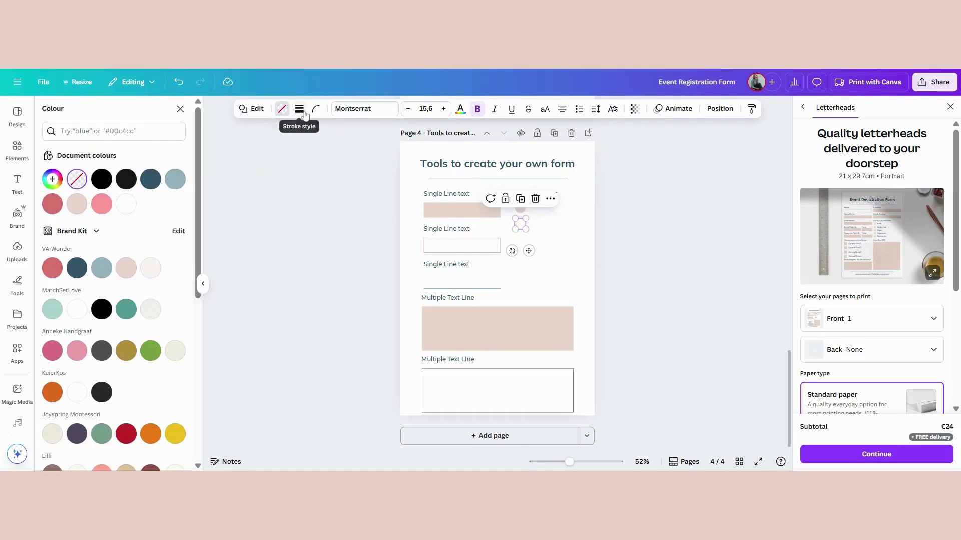
{"action": "left_click", "coordinate": [299, 109]}
{"action": "left_click", "coordinate": [280, 145]}
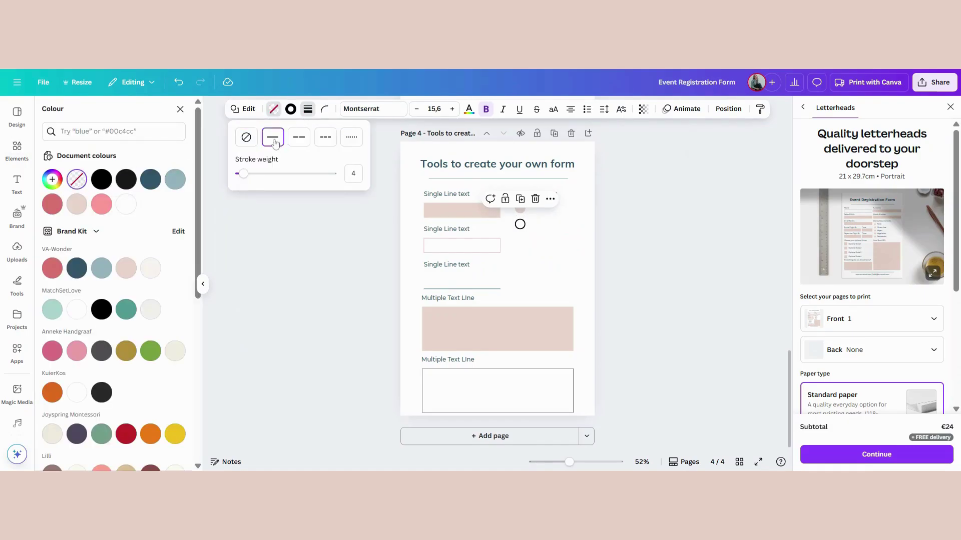
{"action": "left_click_drag", "start_coordinate": [248, 179], "coordinate": [242, 180]}
{"action": "left_click", "coordinate": [290, 109]}
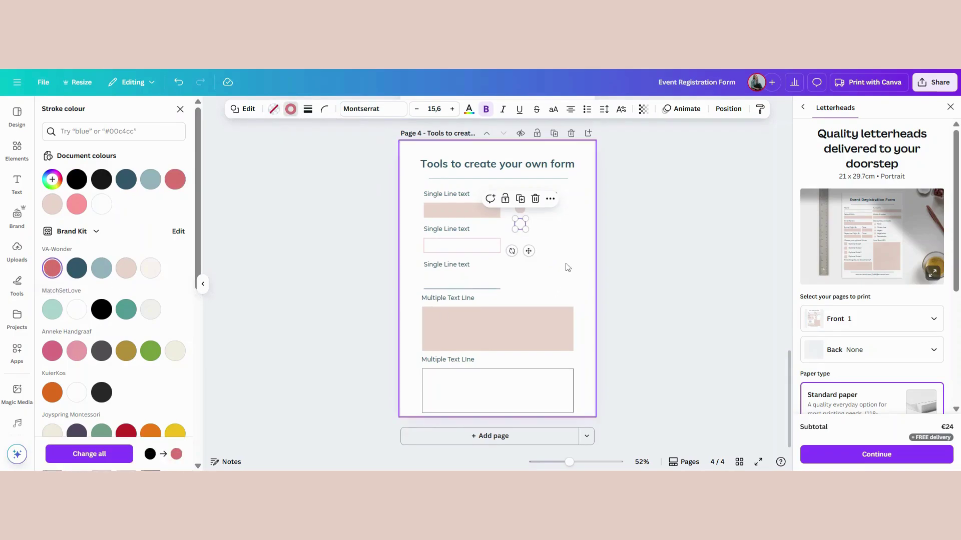
{"action": "left_click", "coordinate": [568, 252]}
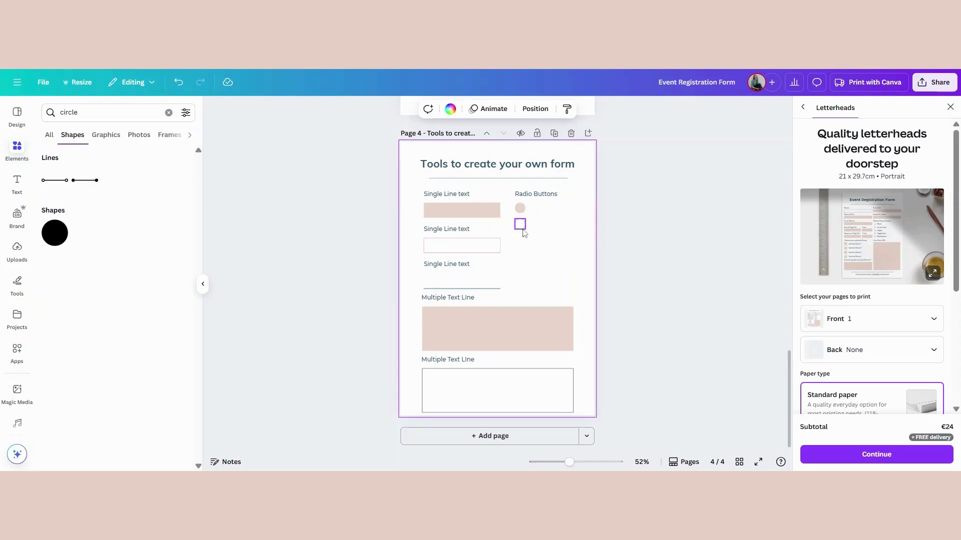
Search Elements for 'radio button' and add the ring-style radio graphic
{"action": "left_click", "coordinate": [17, 148]}
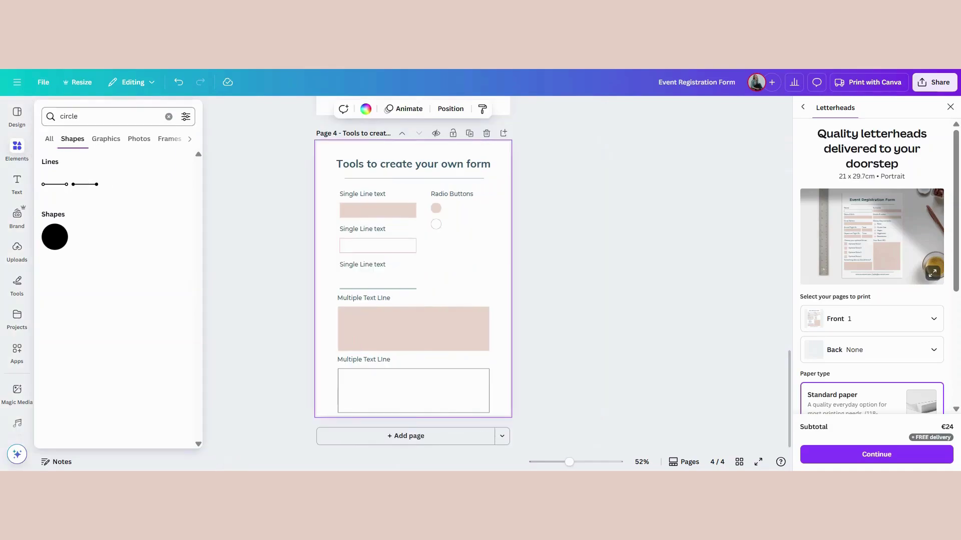
{"action": "type", "text": "radio"}
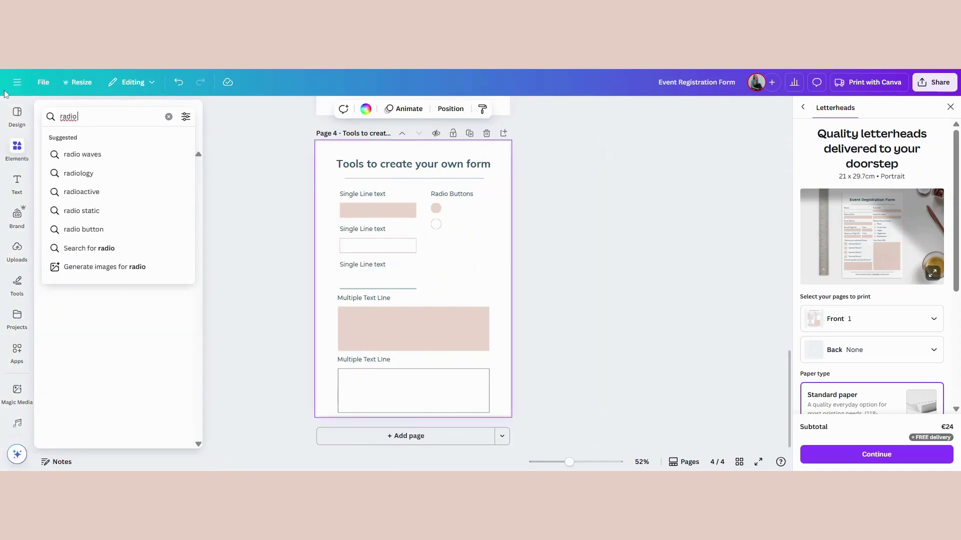
{"action": "type", "text": " button"}
{"action": "key", "text": "Return"}
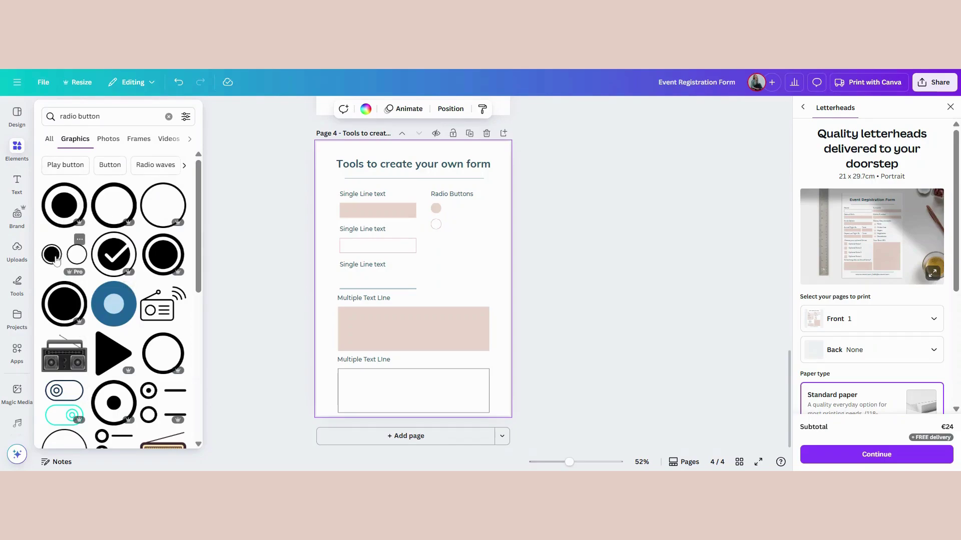
{"action": "left_click", "coordinate": [57, 211]}
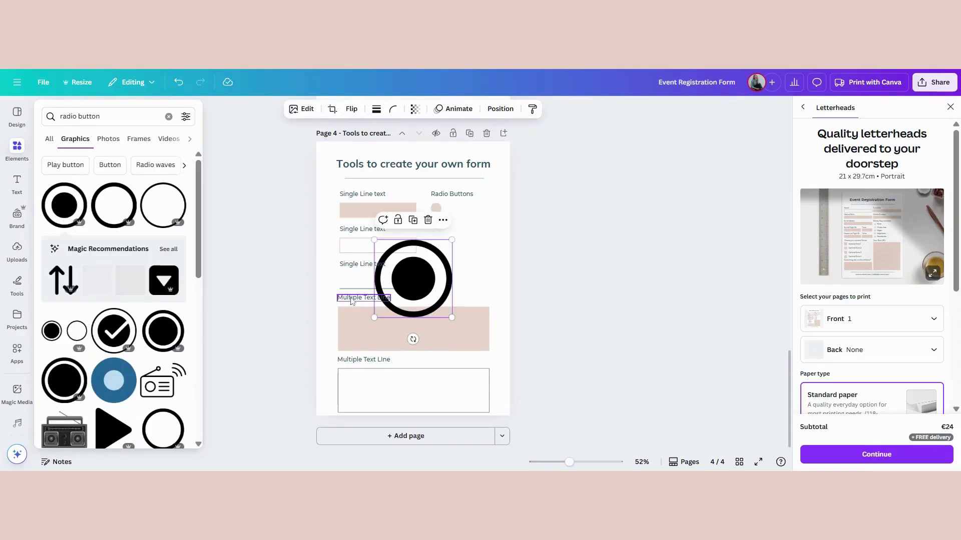
Shrink the radio graphic, colour it red, and replace black with red across the design
{"action": "left_click_drag", "start_coordinate": [373, 314], "coordinate": [436, 239]}
{"action": "left_click", "coordinate": [482, 242]}
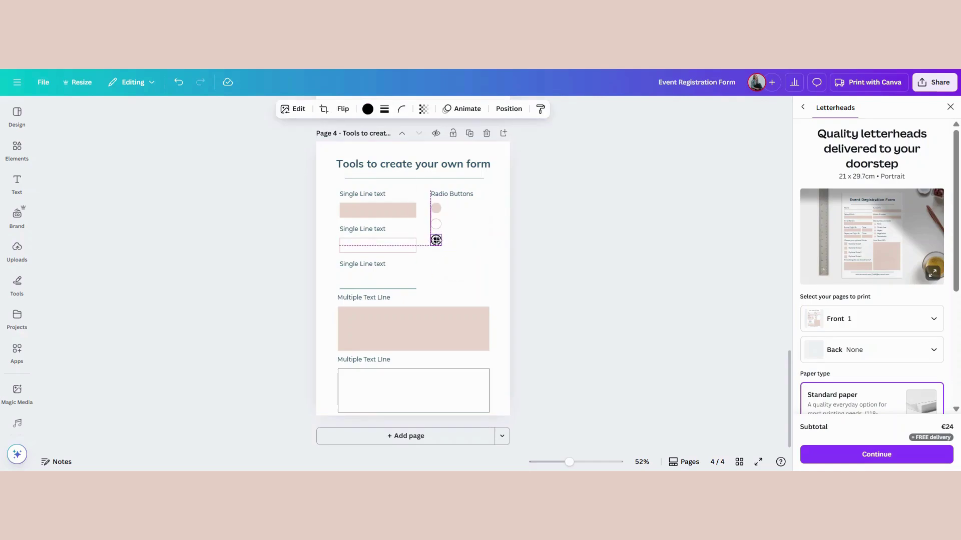
{"action": "left_click", "coordinate": [368, 109]}
{"action": "left_click", "coordinate": [52, 272]}
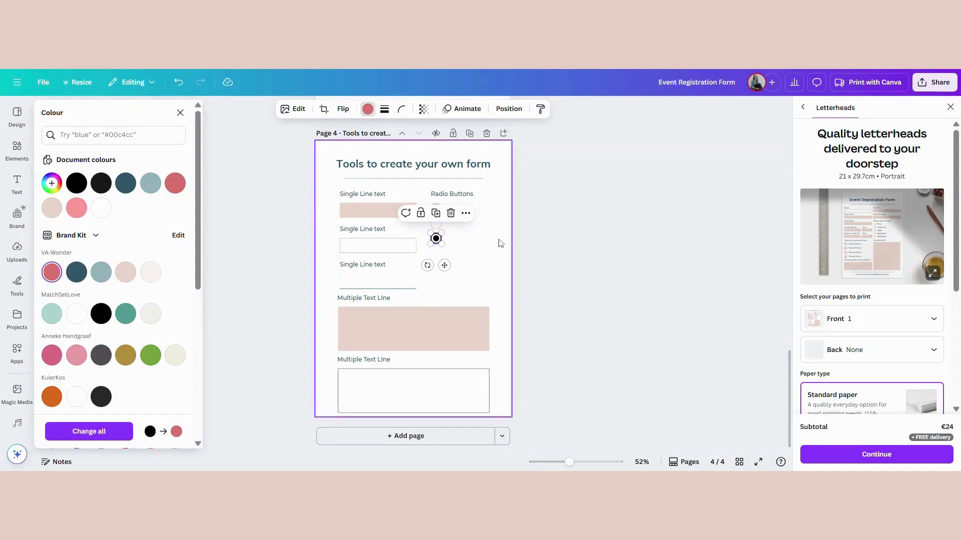
{"action": "left_click", "coordinate": [93, 434]}
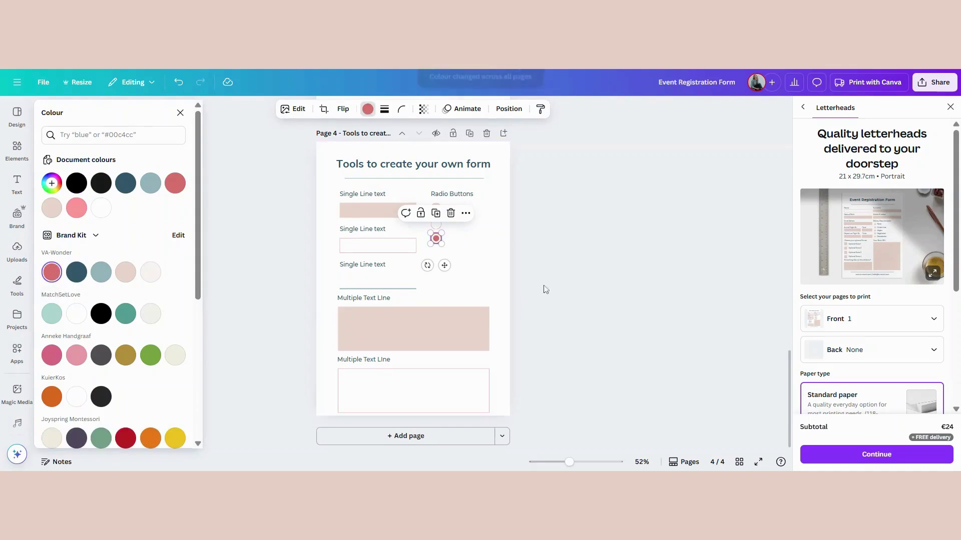
{"action": "left_click", "coordinate": [490, 259]}
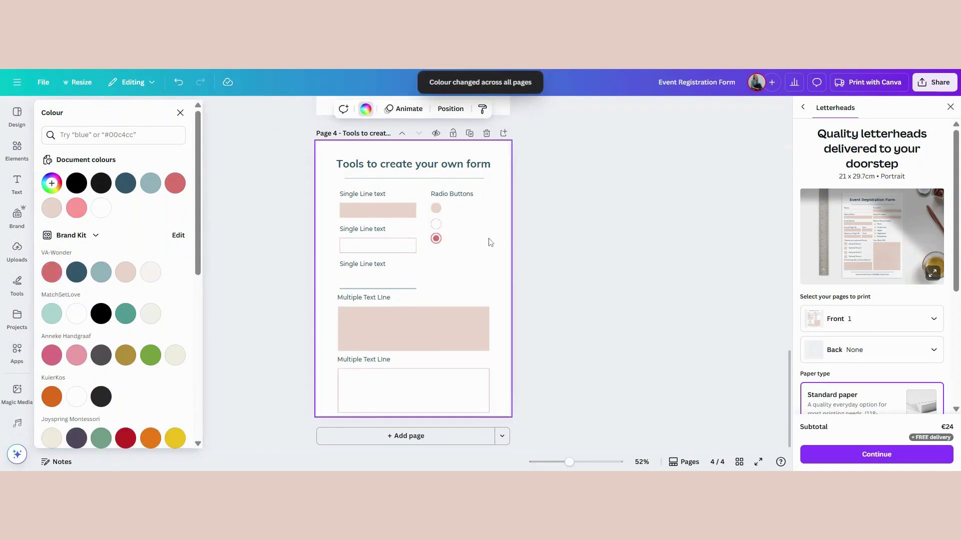
Duplicate the Radio Buttons heading and retype the copy as 'Option 1'
{"action": "left_click", "coordinate": [452, 194]}
{"action": "key", "text": "ctrl+d"}
{"action": "key", "text": "Return"}
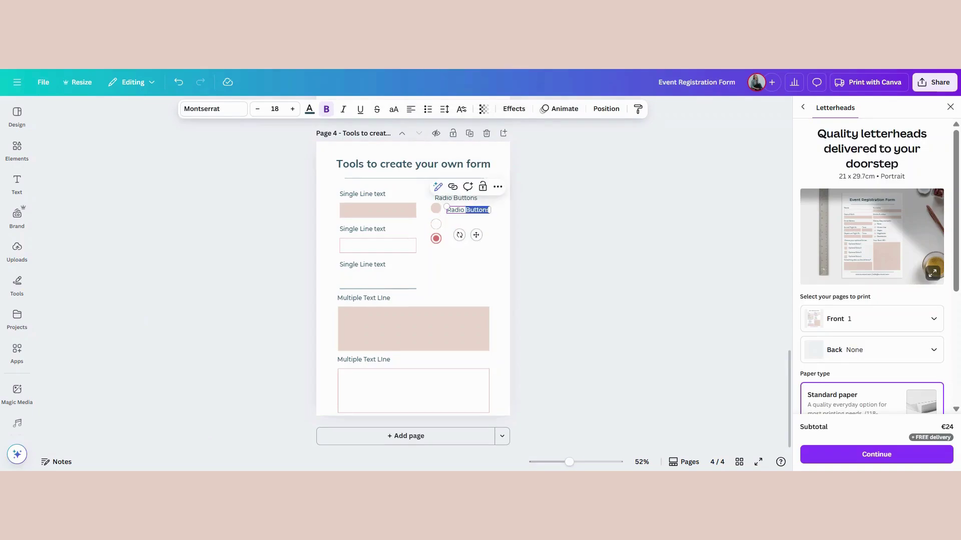
{"action": "type", "text": "Rad"}
{"action": "key", "text": "BackSpace"}
{"action": "key", "text": "BackSpace"}
{"action": "key", "text": "BackSpace"}
{"action": "type", "text": "Option"}
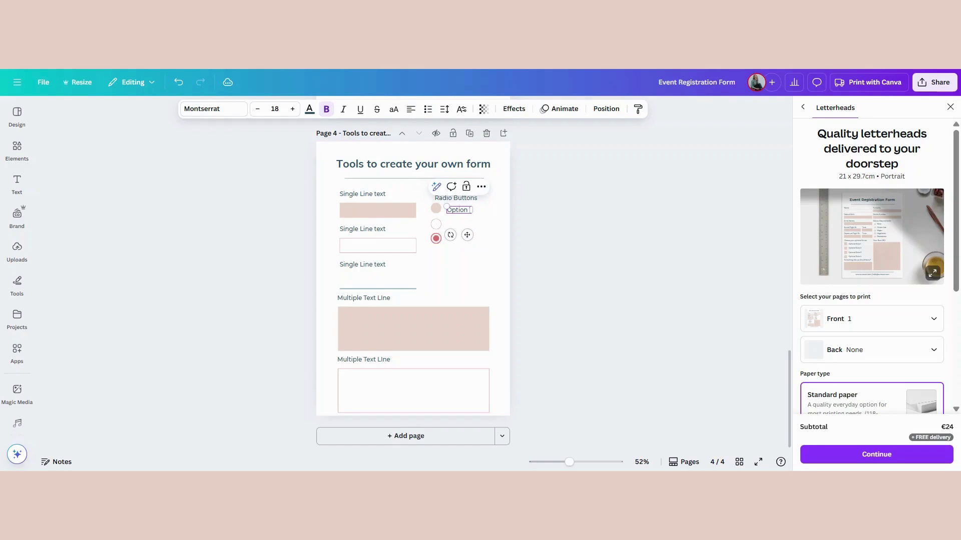
{"action": "left_click", "coordinate": [489, 246]}
Copy the label beside the second and third circles as Option 2 and Option 3
{"action": "left_click", "coordinate": [458, 210]}
{"action": "left_click_drag", "start_coordinate": [452, 207], "coordinate": [456, 223]}
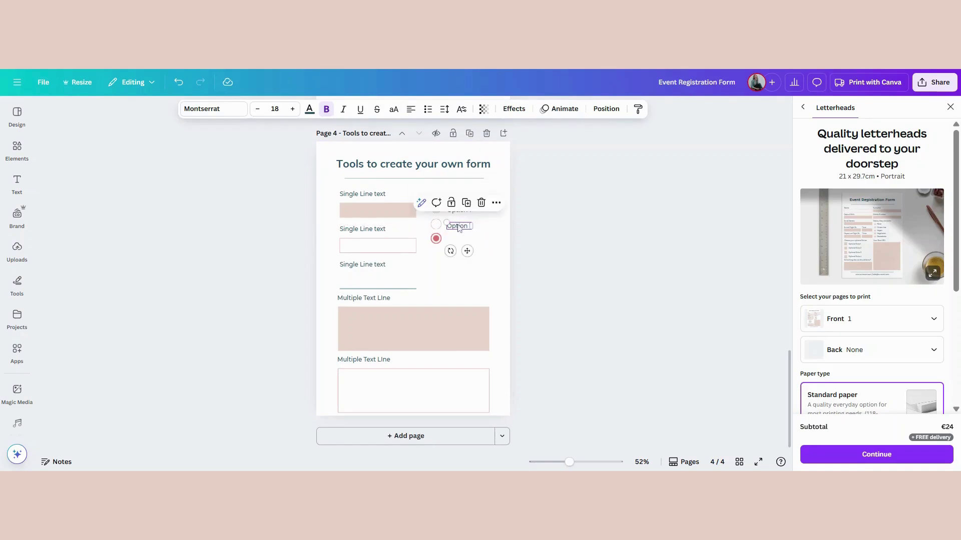
{"action": "left_click", "coordinate": [465, 204]}
{"action": "left_click", "coordinate": [476, 262]}
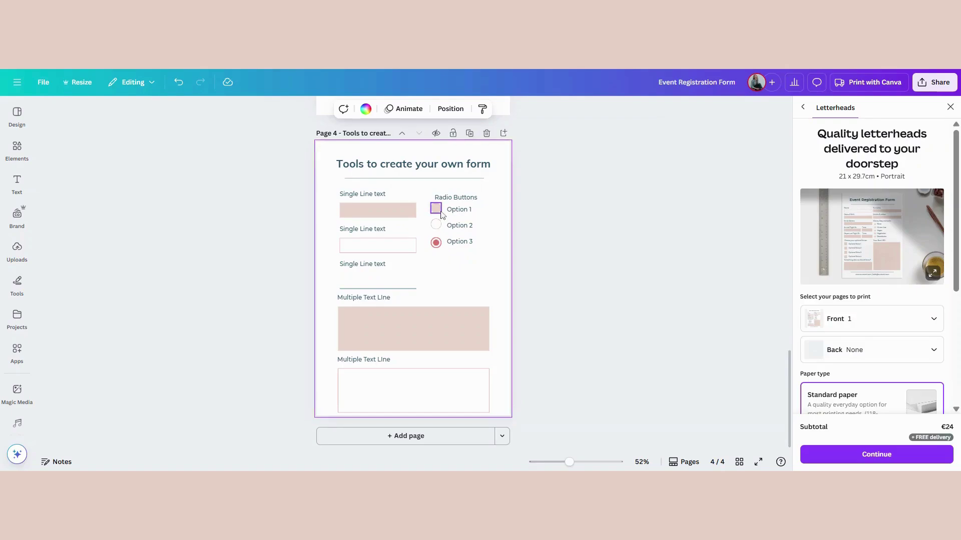
Tidy the spacing of the three radio options, then undo the change
{"action": "left_click", "coordinate": [438, 212]}
{"action": "left_click", "coordinate": [437, 226], "text": "shift"}
{"action": "left_click", "coordinate": [439, 245], "text": "shift"}
{"action": "right_click", "coordinate": [439, 246]}
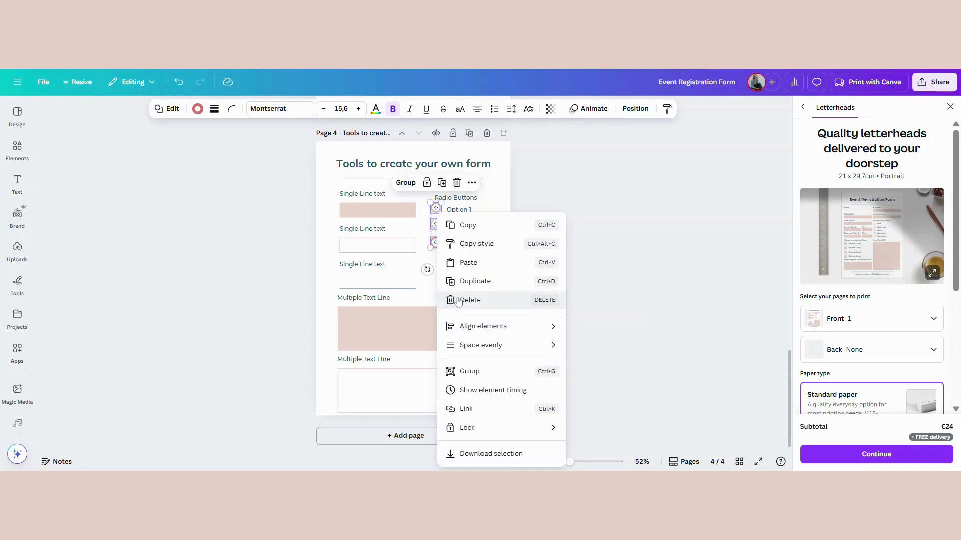
{"action": "mouse_move", "coordinate": [468, 347]}
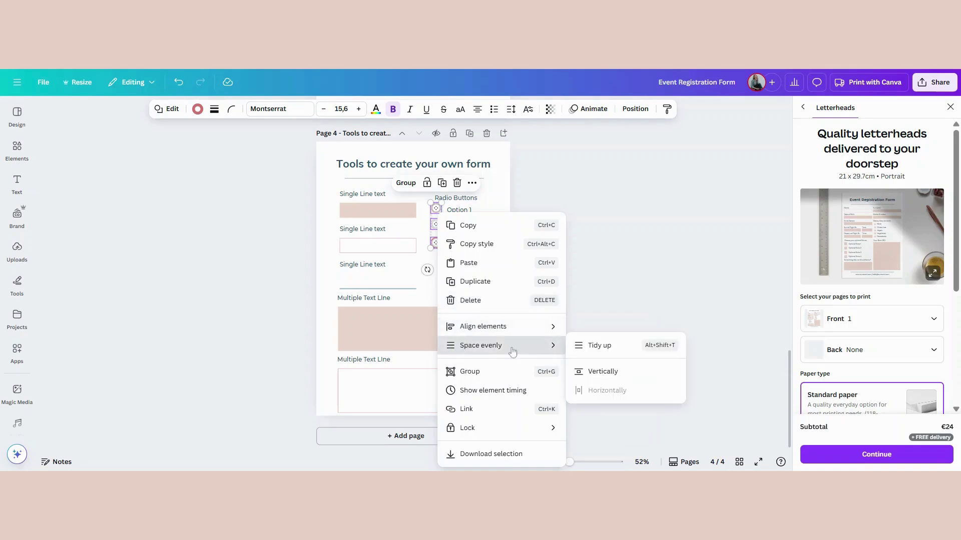
{"action": "left_click", "coordinate": [595, 354]}
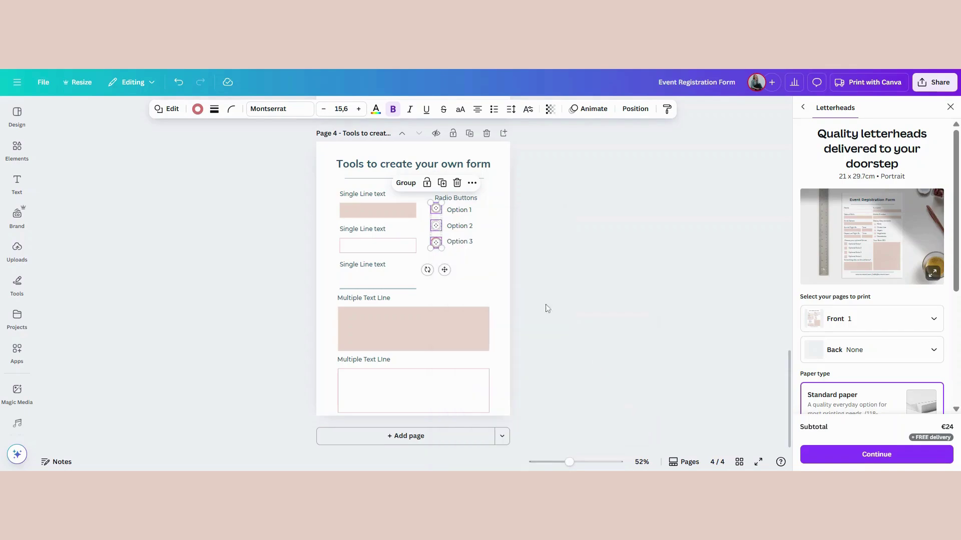
{"action": "left_click", "coordinate": [504, 275]}
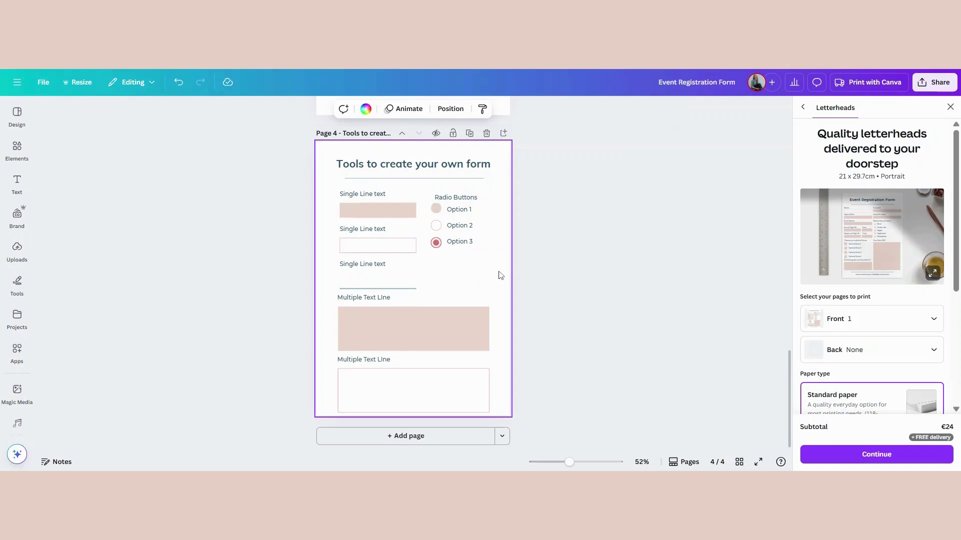
{"action": "key", "text": "ctrl+z"}
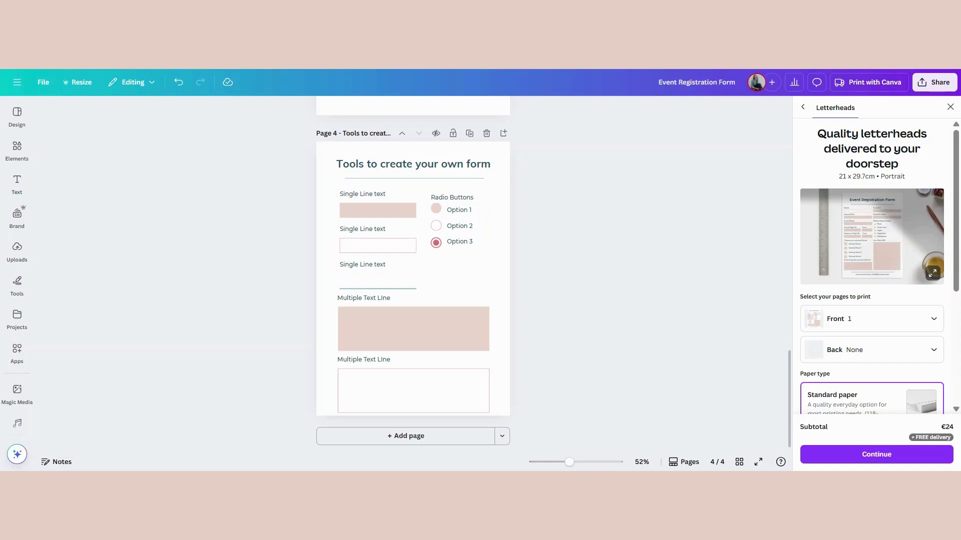
Top-align the Radio Buttons heading with the first Single Line text label
{"action": "left_click", "coordinate": [371, 197]}
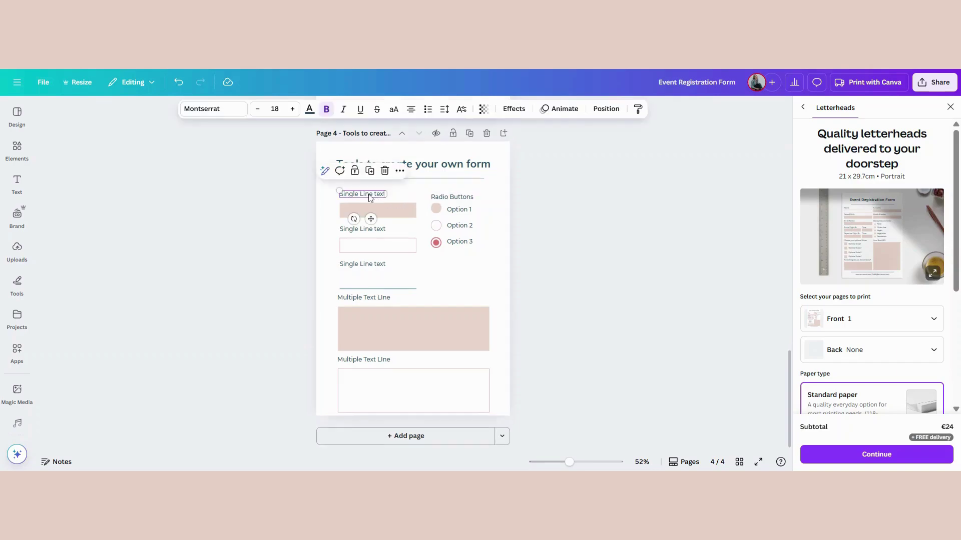
{"action": "left_click", "coordinate": [451, 199], "text": "shift"}
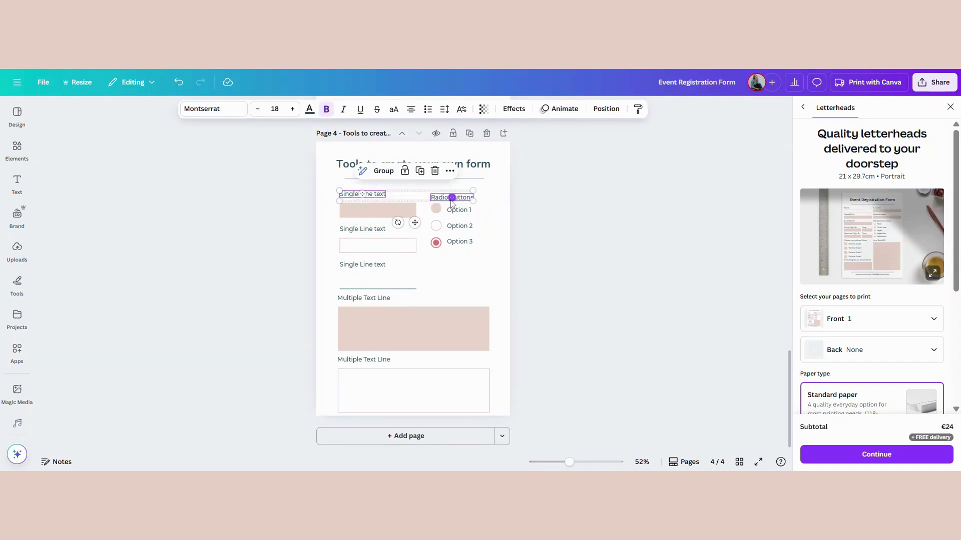
{"action": "right_click", "coordinate": [453, 200]}
{"action": "mouse_move", "coordinate": [500, 314]}
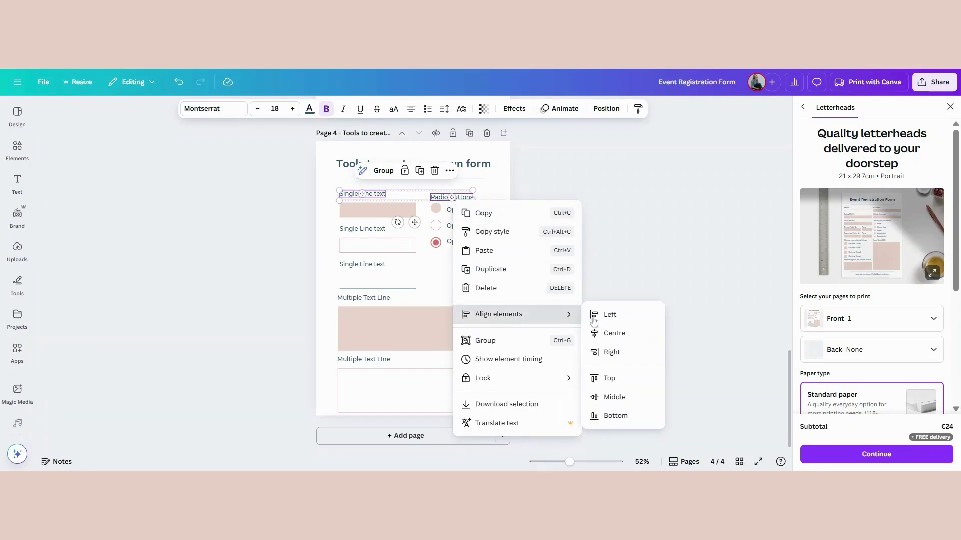
{"action": "left_click", "coordinate": [612, 379]}
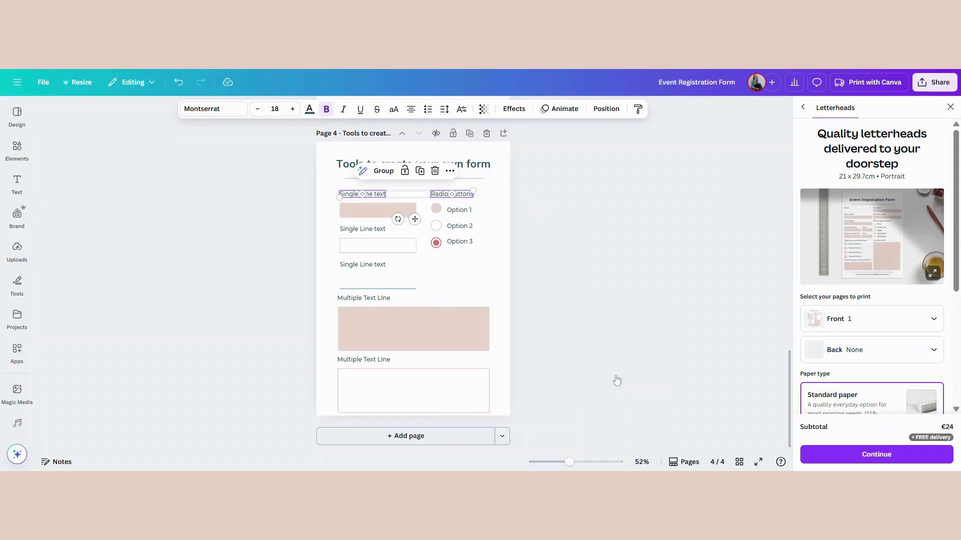
{"action": "left_click", "coordinate": [582, 225]}
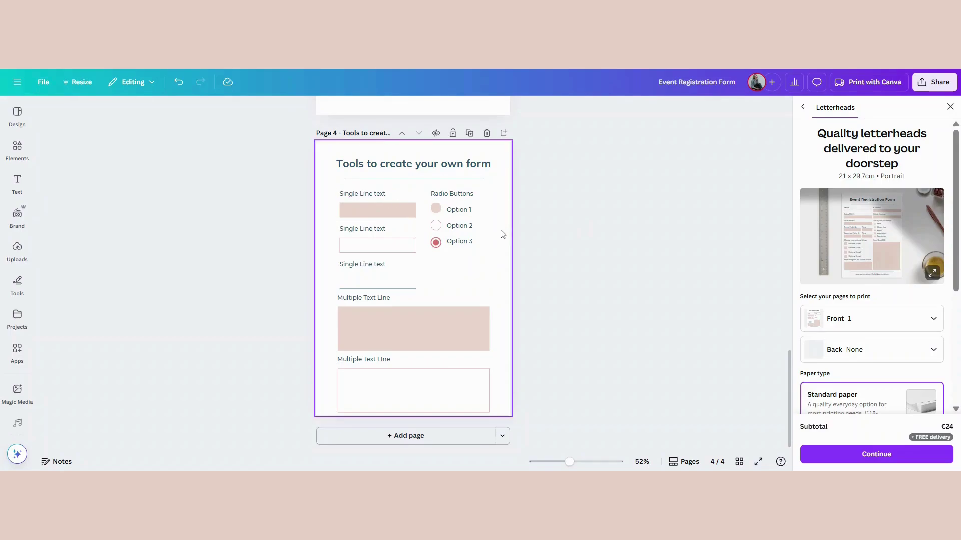
Paste a 'Check boxes' heading and narrow its text box
{"action": "key", "text": "ctrl+v"}
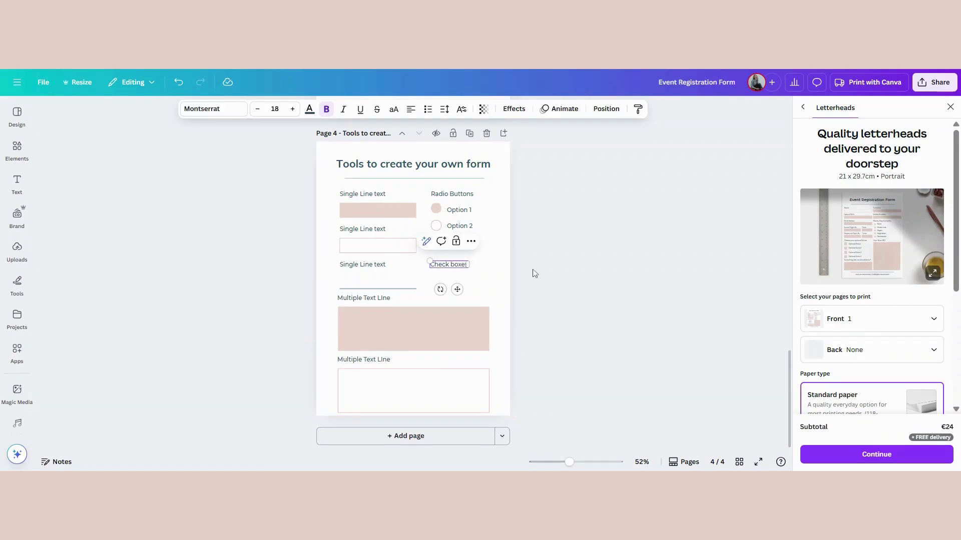
{"action": "left_click", "coordinate": [557, 277]}
{"action": "left_click", "coordinate": [448, 264]}
{"action": "left_click_drag", "start_coordinate": [469, 264], "coordinate": [444, 265]}
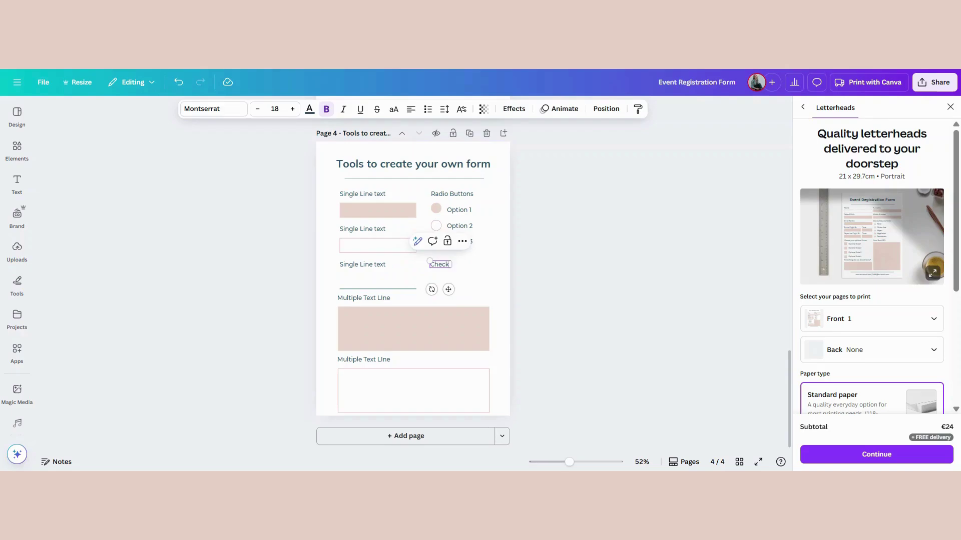
{"action": "key", "text": "Escape"}
Paste a square, shrink it to checkbox size and fill it light pink
{"action": "key", "text": "ctrl+v"}
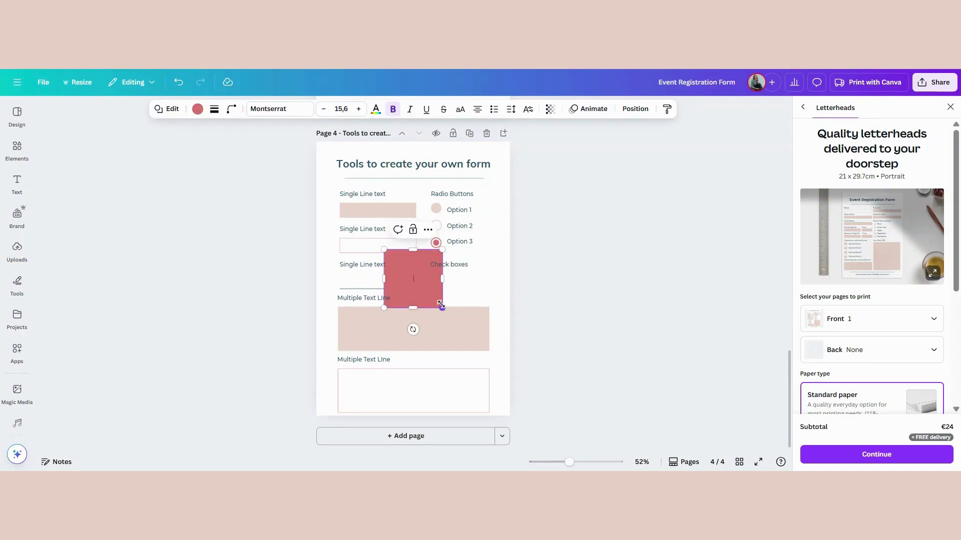
{"action": "left_click_drag", "start_coordinate": [440, 307], "coordinate": [436, 278]}
{"action": "left_click", "coordinate": [408, 263]}
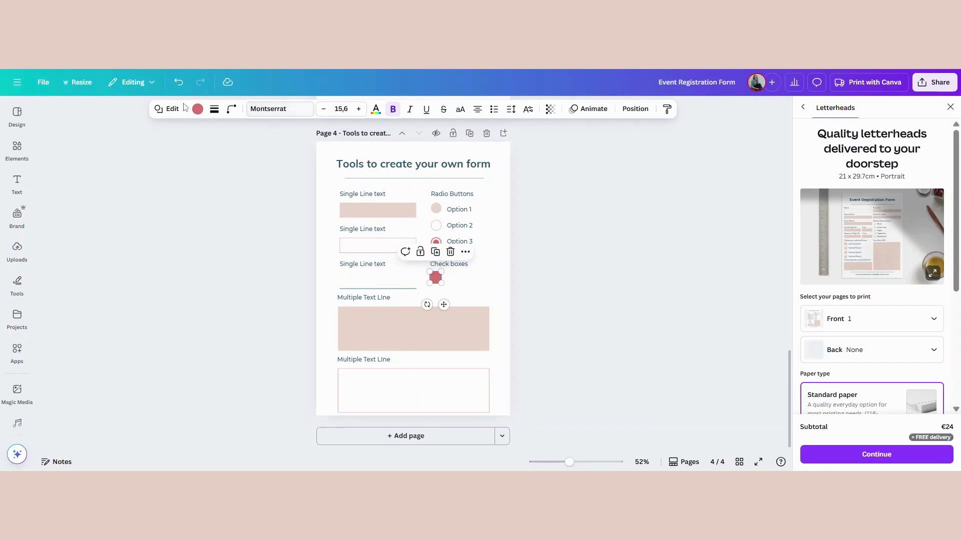
{"action": "left_click", "coordinate": [198, 116]}
{"action": "left_click", "coordinate": [76, 230]}
{"action": "left_click", "coordinate": [474, 274]}
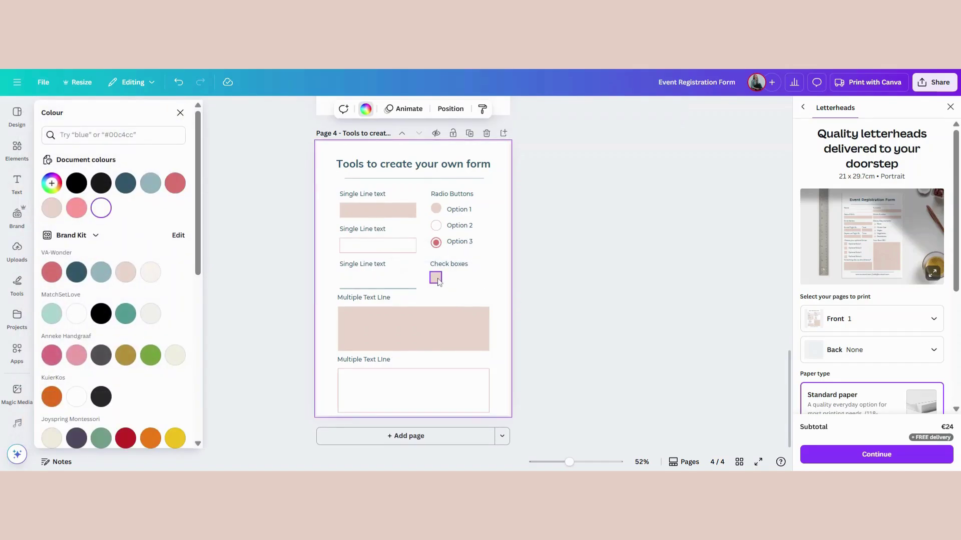
Copy the square below the first with no fill and a thin solid border
{"action": "left_click", "coordinate": [437, 279]}
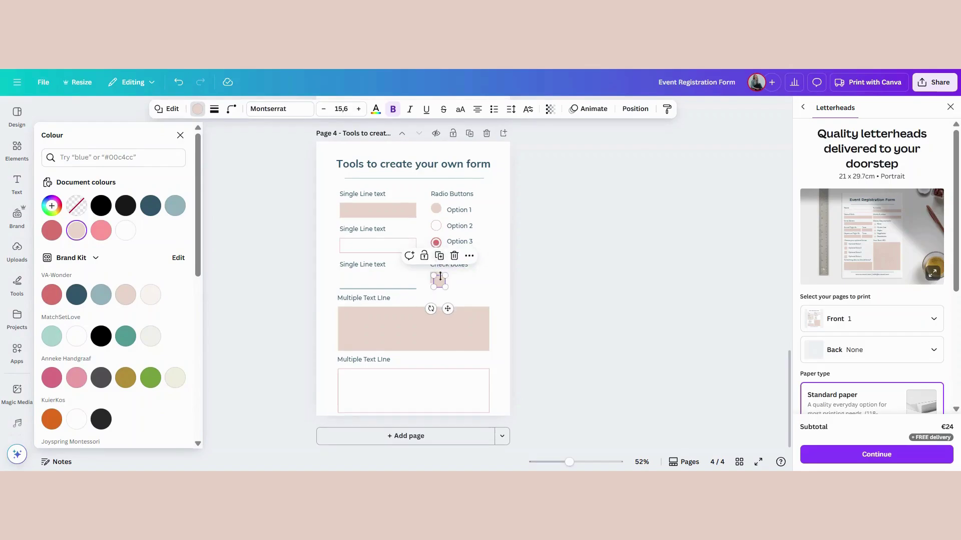
{"action": "left_click_drag", "start_coordinate": [438, 279], "coordinate": [437, 293]}
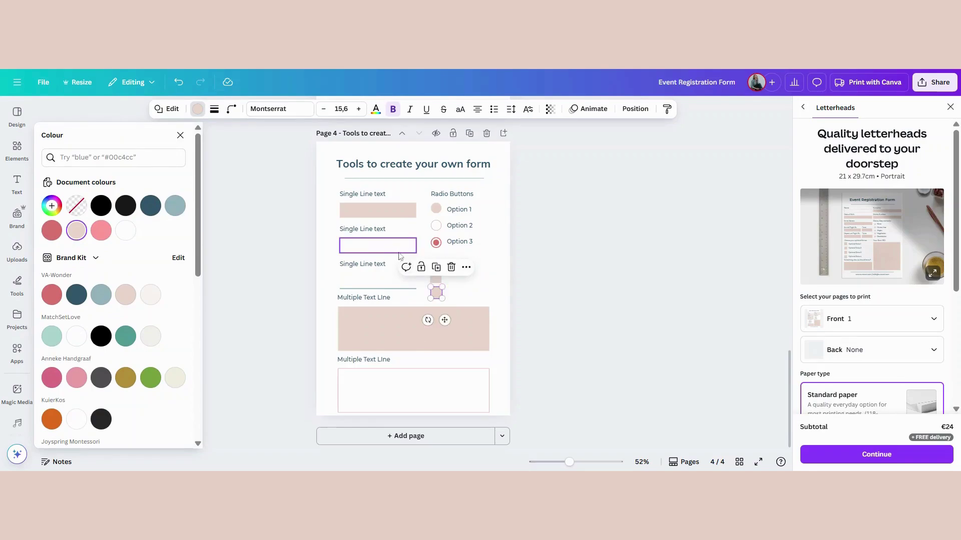
{"action": "left_click", "coordinate": [198, 109]}
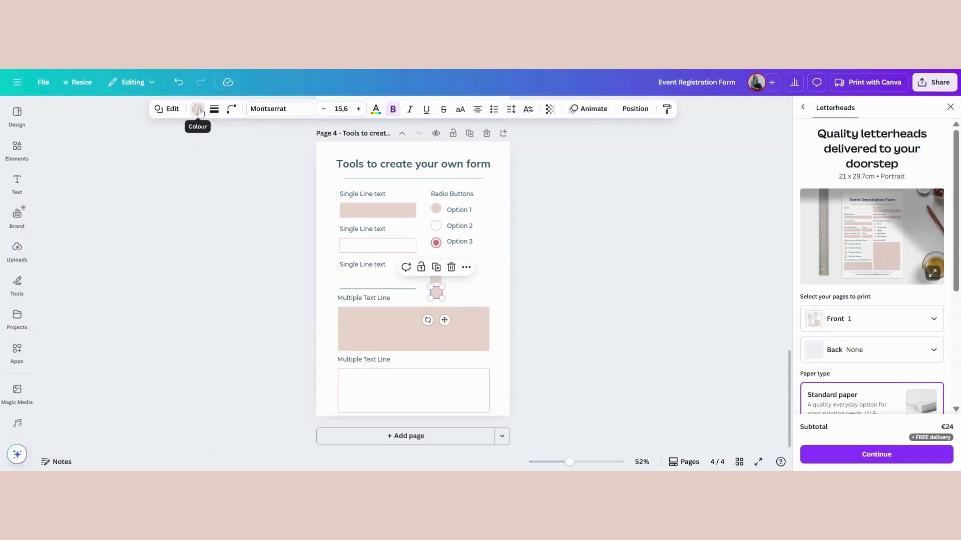
{"action": "left_click", "coordinate": [198, 109]}
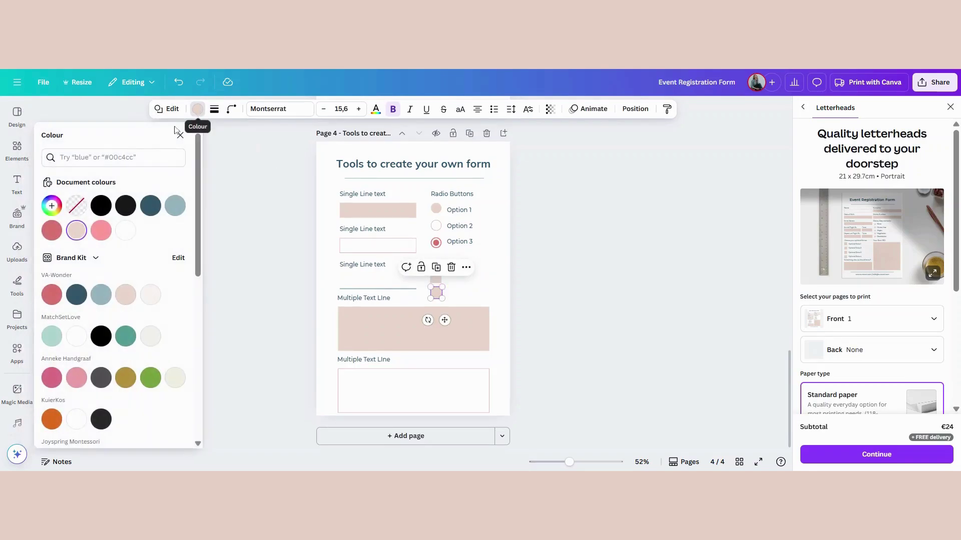
{"action": "left_click", "coordinate": [77, 206]}
{"action": "left_click", "coordinate": [214, 109]}
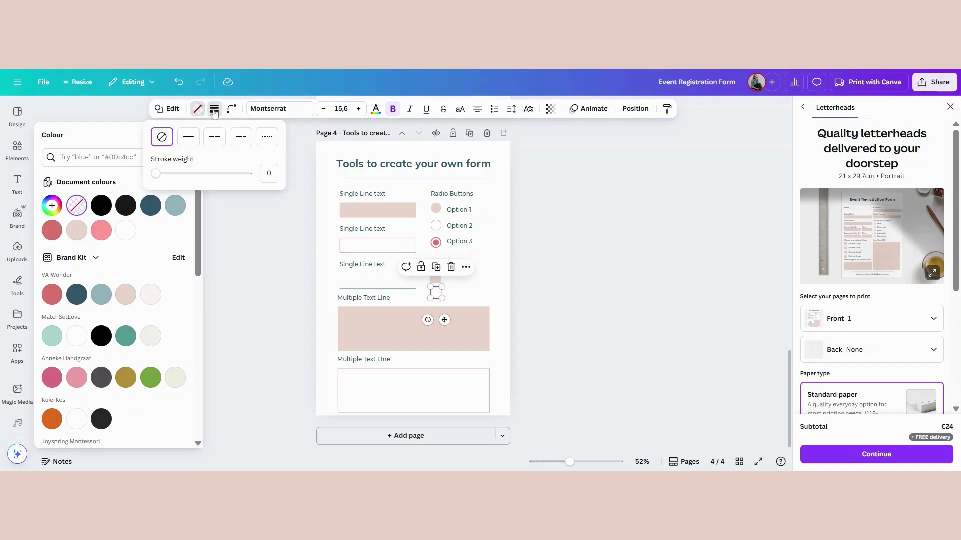
{"action": "left_click", "coordinate": [189, 143]}
{"action": "left_click_drag", "start_coordinate": [156, 173], "coordinate": [156, 175]}
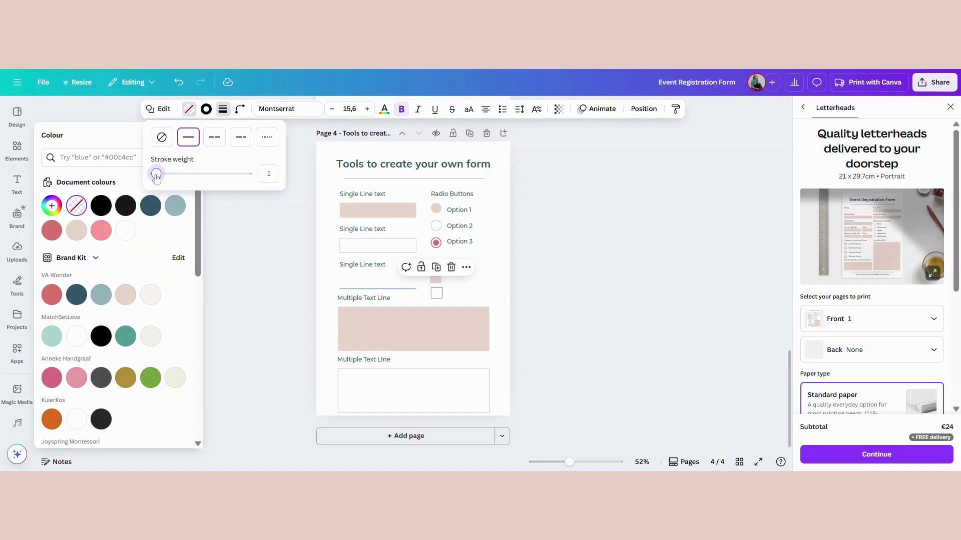
{"action": "left_click", "coordinate": [502, 284]}
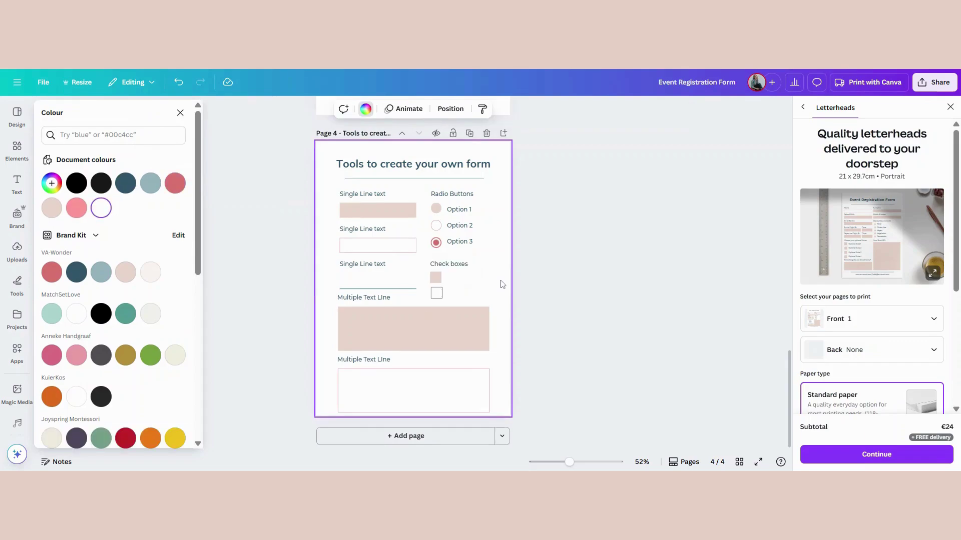
Duplicate the Option 3 label beside the checkboxes as 'This option' and 'Or this option'
{"action": "left_click", "coordinate": [458, 242]}
{"action": "left_click", "coordinate": [466, 218]}
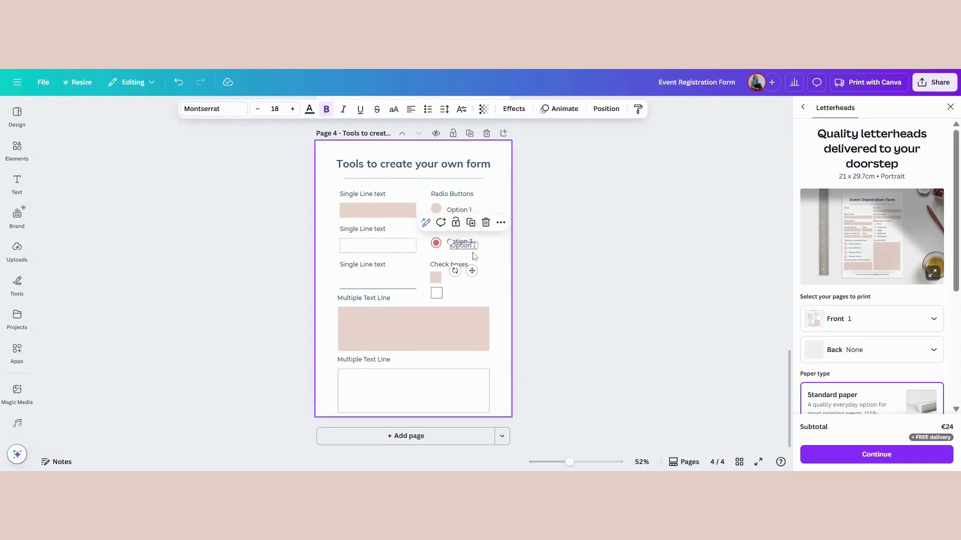
{"action": "left_click_drag", "start_coordinate": [470, 253], "coordinate": [463, 278]}
{"action": "double_click", "coordinate": [465, 279]}
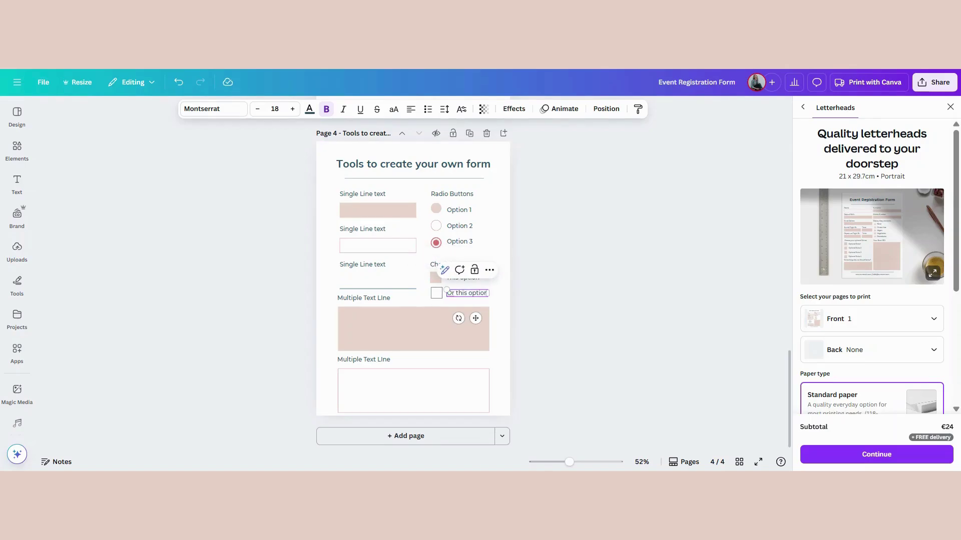
{"action": "left_click", "coordinate": [497, 242]}
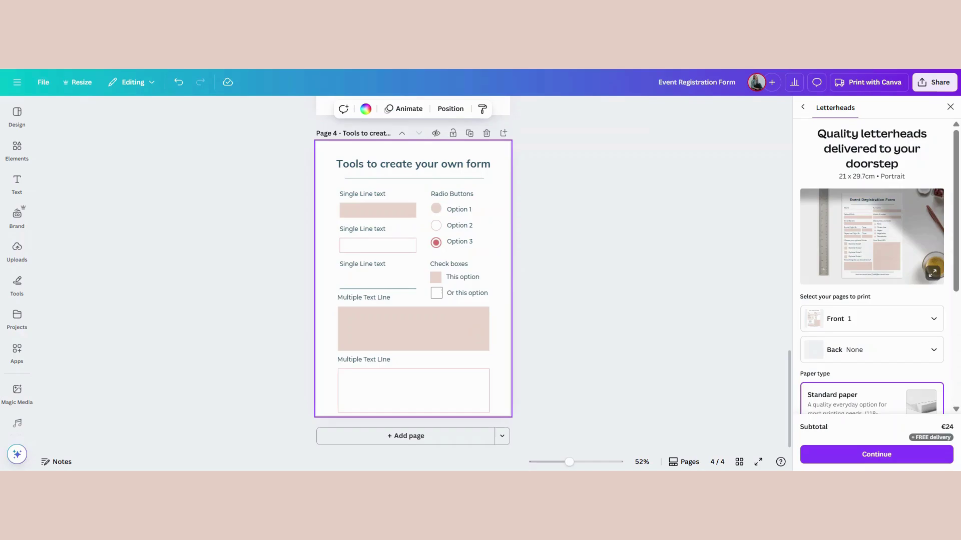
Search the graphics library for 'check boxes'
{"action": "left_click", "coordinate": [17, 147]}
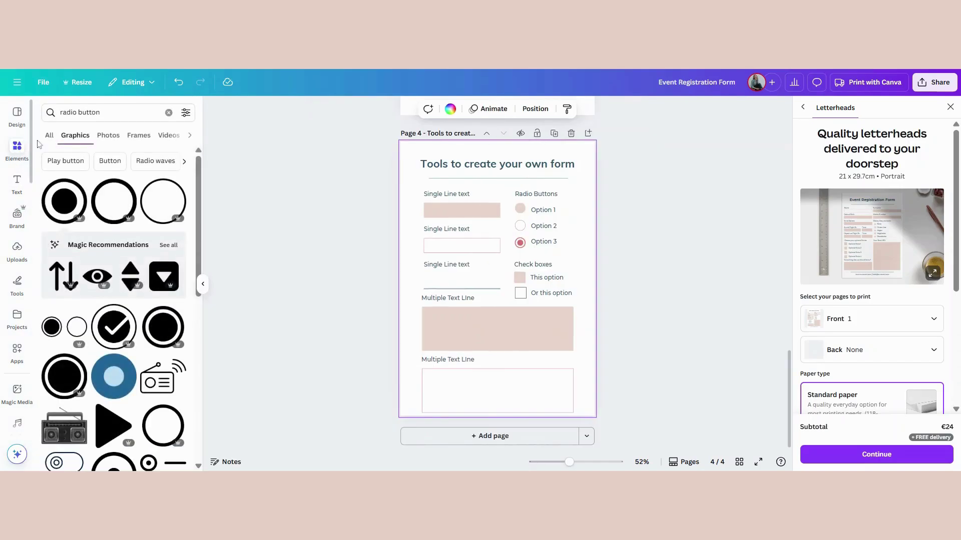
{"action": "left_click", "coordinate": [70, 112]}
{"action": "key", "text": "ctrl+a"}
{"action": "type", "text": "check"}
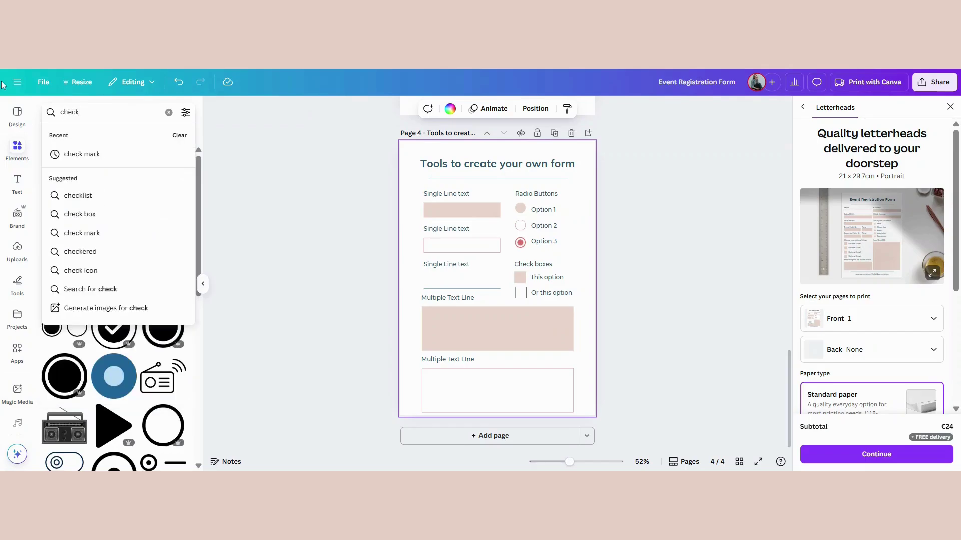
{"action": "type", "text": " boxes"}
{"action": "key", "text": "Return"}
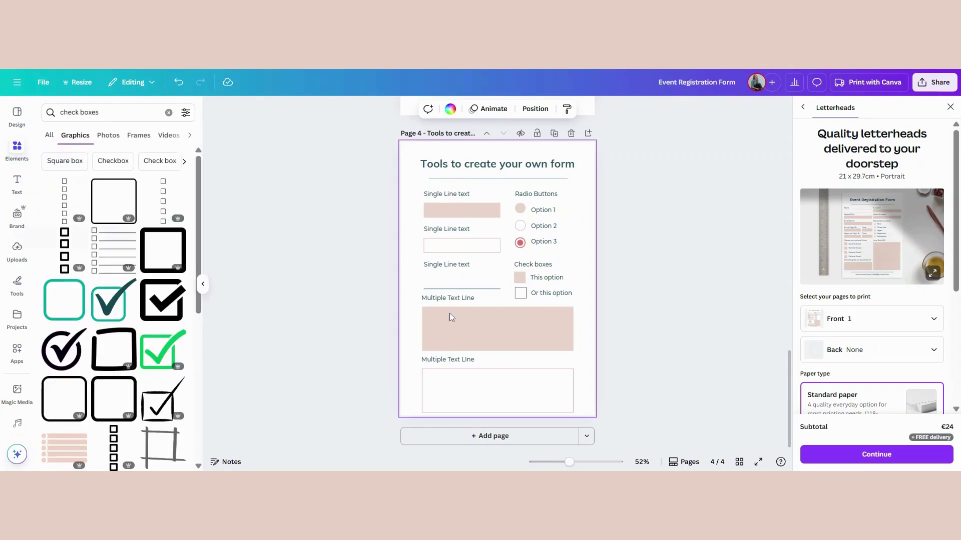
Add page 5 with the vertical checkbox-list graphic at top-left, recoloured dark teal
{"action": "left_click", "coordinate": [494, 436]}
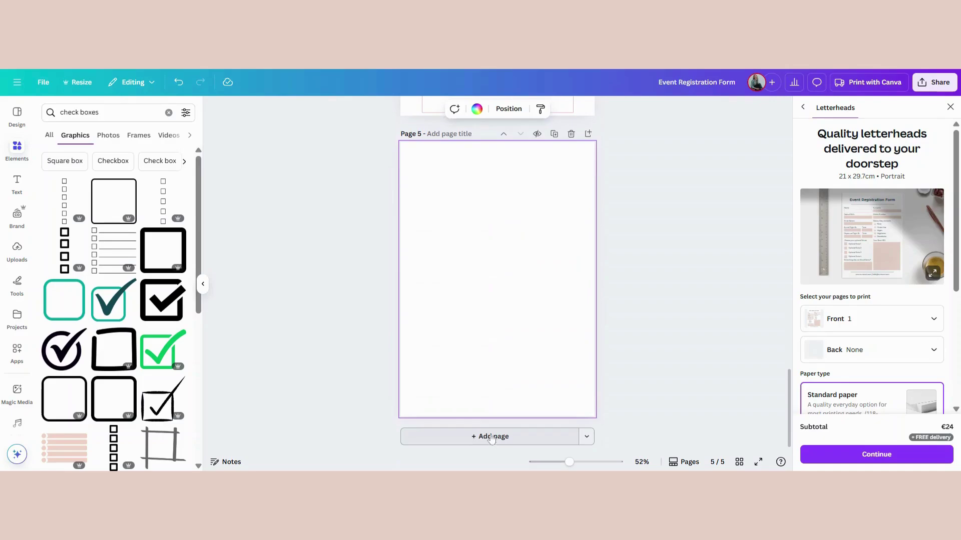
{"action": "left_click", "coordinate": [64, 200]}
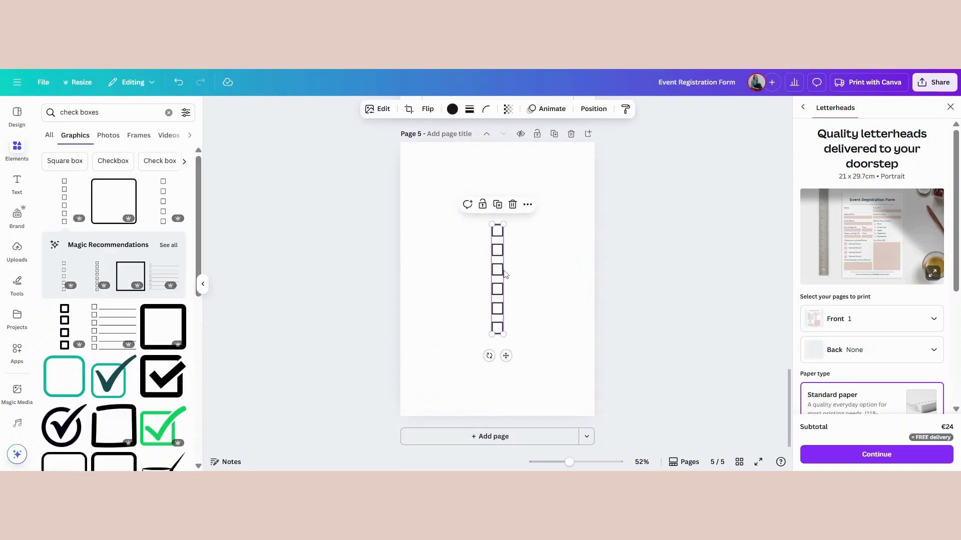
{"action": "left_click_drag", "start_coordinate": [498, 273], "coordinate": [429, 210]}
{"action": "left_click", "coordinate": [452, 110]}
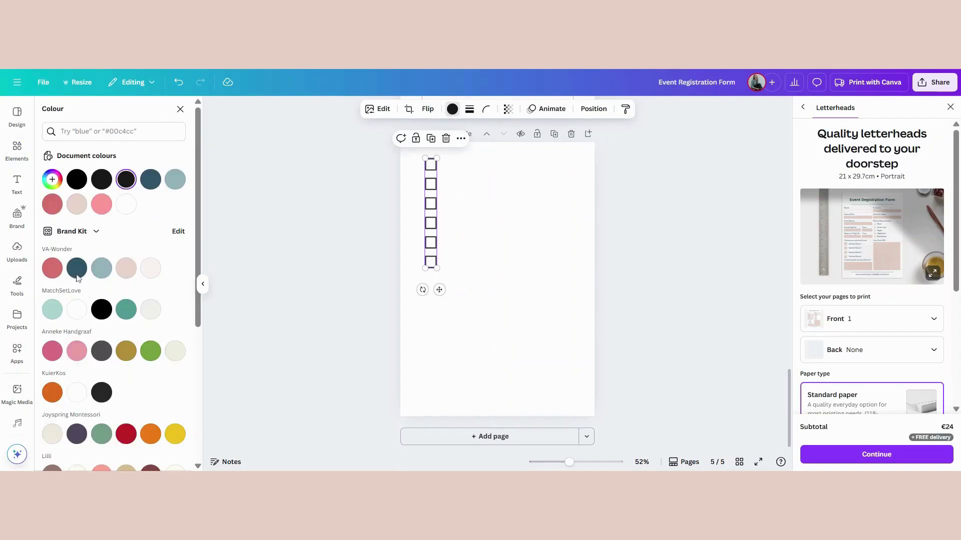
{"action": "left_click", "coordinate": [80, 271]}
{"action": "left_click", "coordinate": [469, 231]}
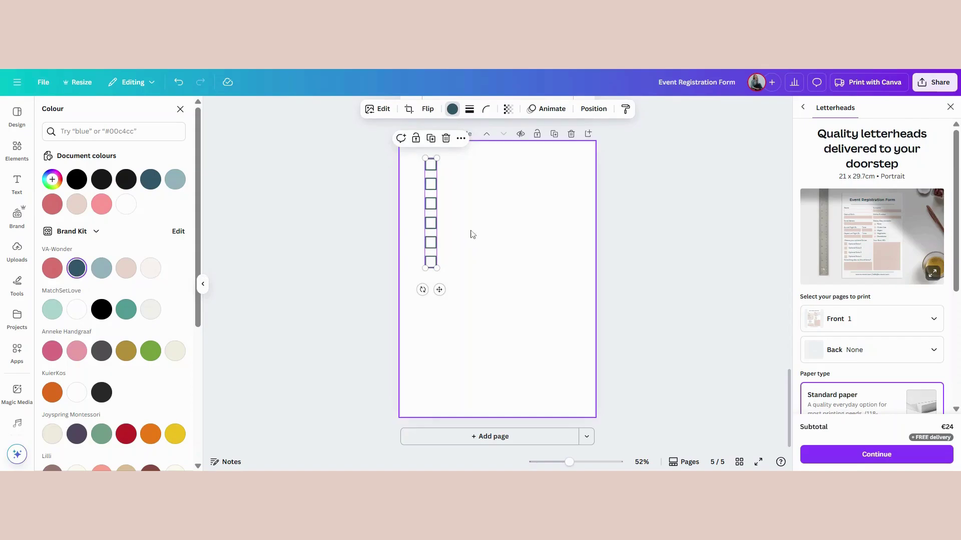
Paste an Option label and copy it beside each checkbox in the list
{"action": "left_click", "coordinate": [20, 187]}
{"action": "key", "text": "ctrl+v"}
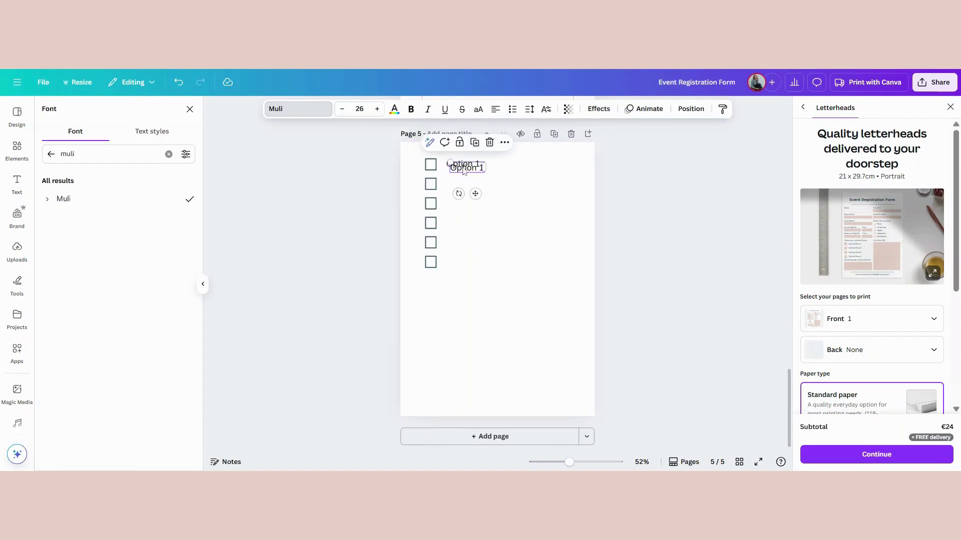
{"action": "left_click_drag", "start_coordinate": [464, 168], "coordinate": [459, 184]}
{"action": "left_click", "coordinate": [470, 158]}
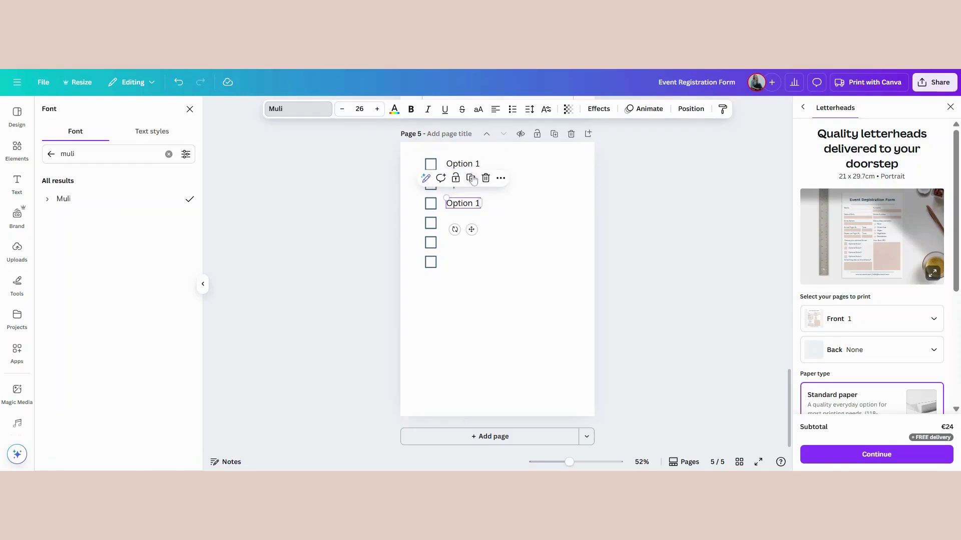
{"action": "left_click", "coordinate": [471, 179]}
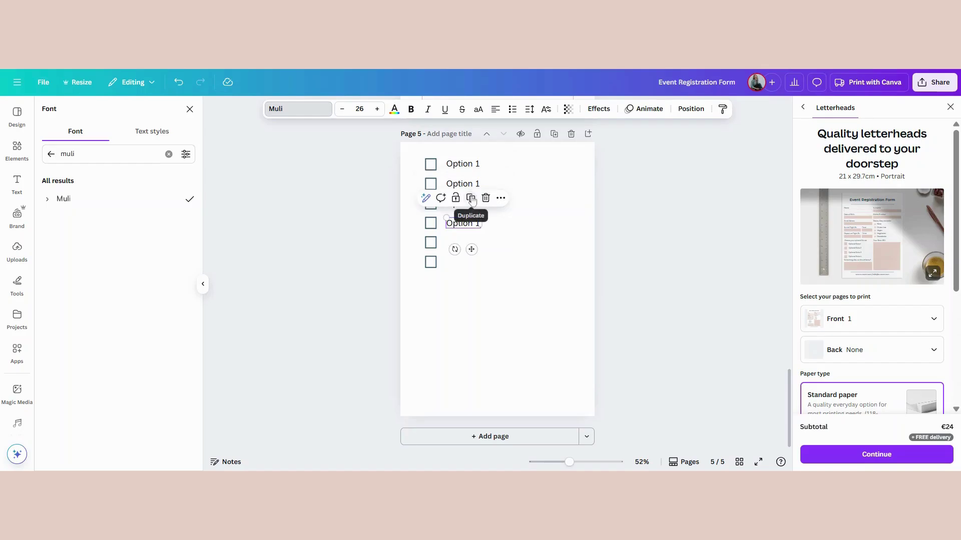
{"action": "left_click", "coordinate": [470, 198]}
{"action": "left_click", "coordinate": [470, 218]}
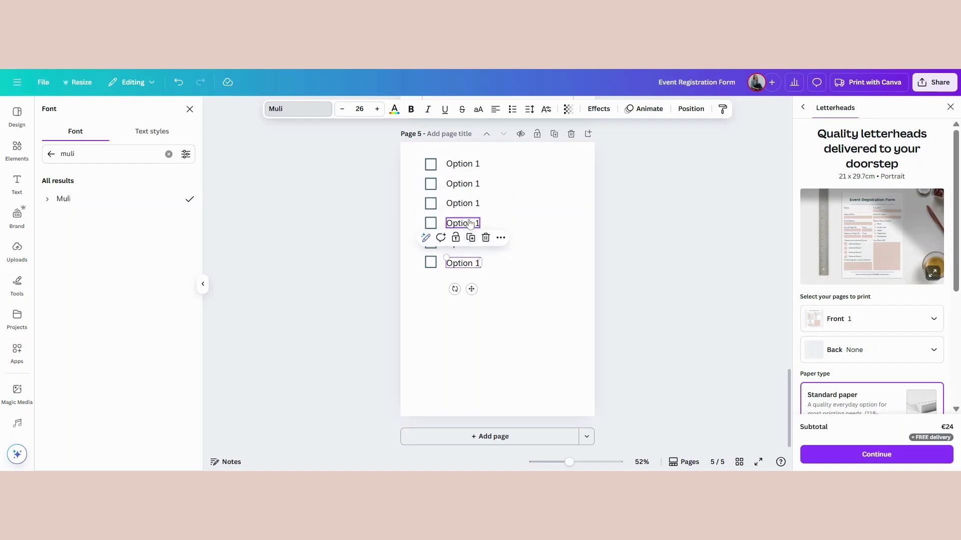
{"action": "left_click", "coordinate": [510, 287]}
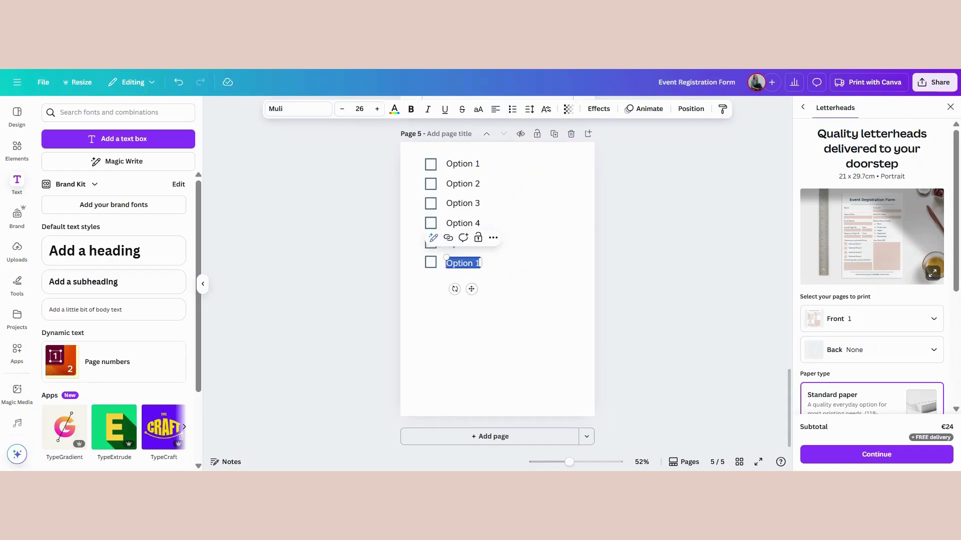
Change the last checkbox label to read 'Option 5'
{"action": "left_click", "coordinate": [463, 263]}
{"action": "key", "text": "BackSpace"}
{"action": "type", "text": "5"}
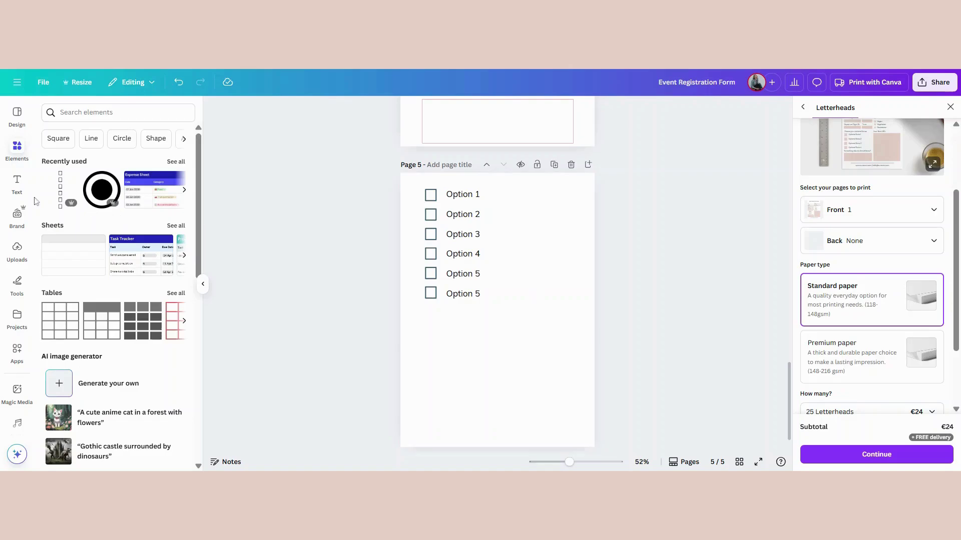
Insert a plain outline table from Tables and move it below the checkbox list
{"action": "left_click", "coordinate": [14, 157]}
{"action": "scroll", "coordinate": [74, 155], "scroll_direction": "down", "scroll_amount": 3}
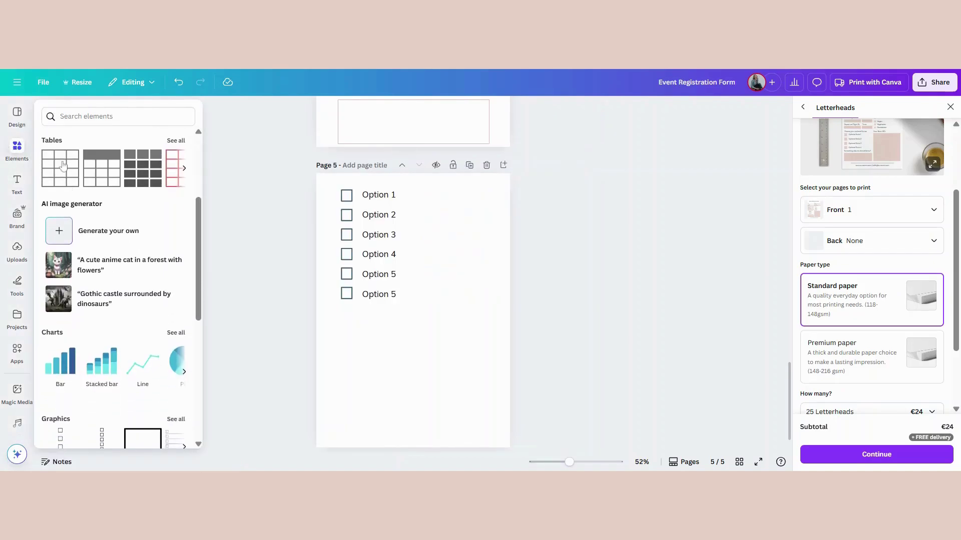
{"action": "left_click", "coordinate": [172, 141]}
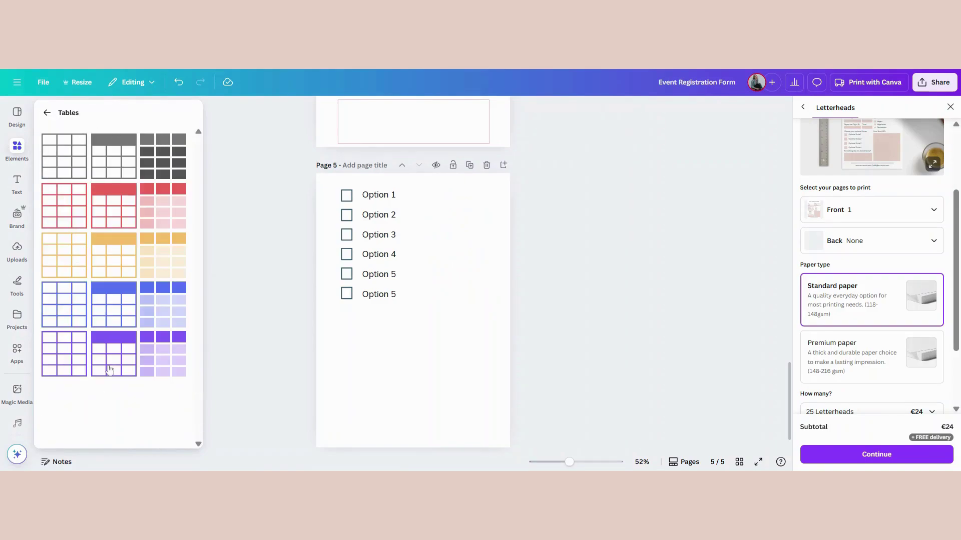
{"action": "left_click", "coordinate": [65, 166]}
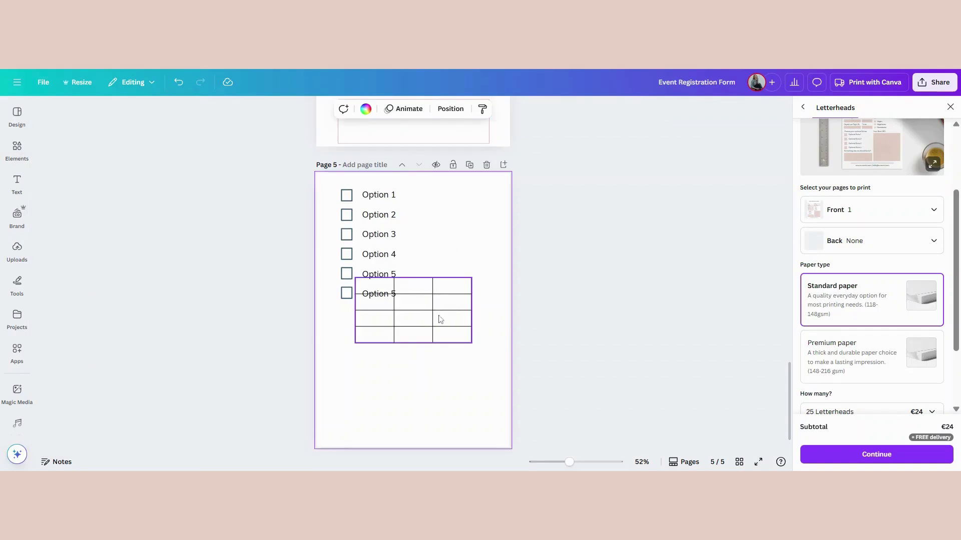
{"action": "left_click_drag", "start_coordinate": [439, 319], "coordinate": [429, 372]}
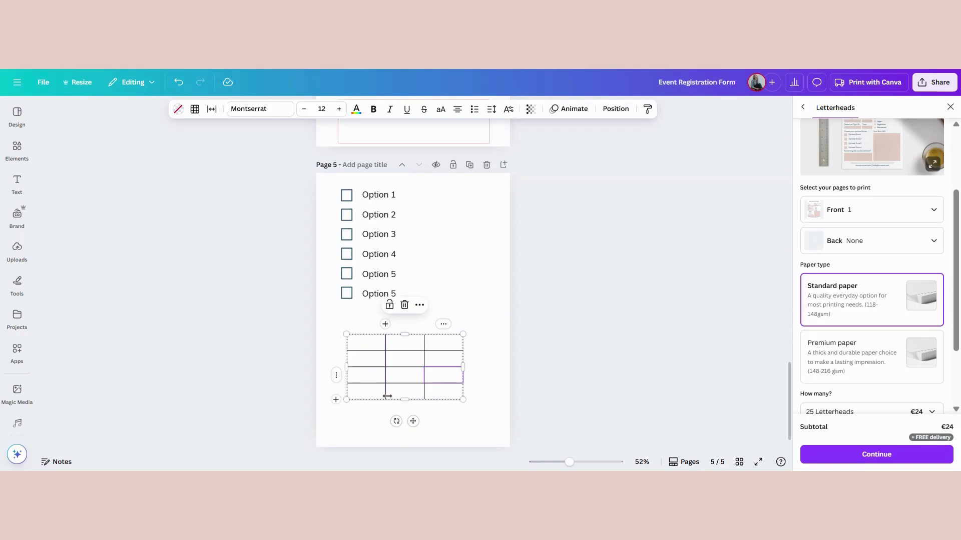
Add columns to the table until it has seven
{"action": "left_click", "coordinate": [443, 325]}
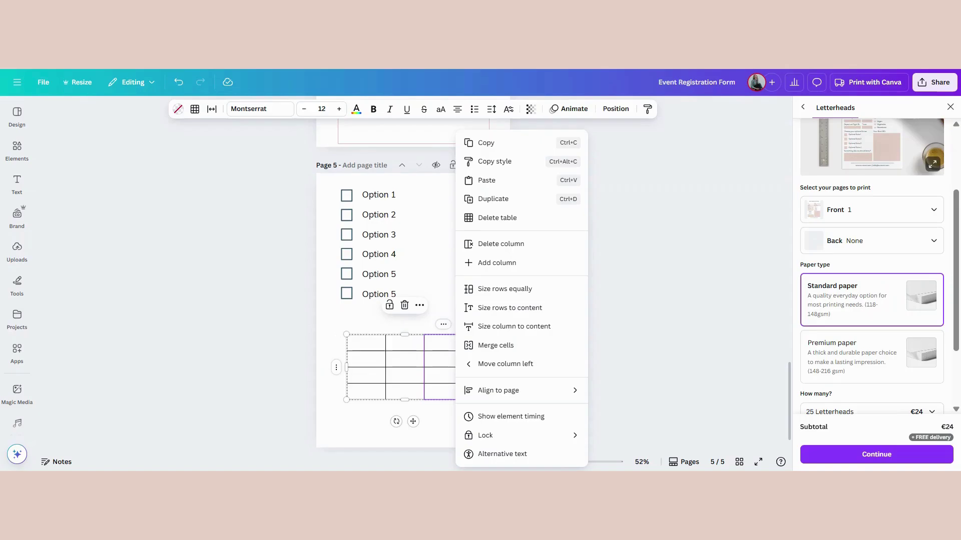
{"action": "left_click", "coordinate": [495, 264]}
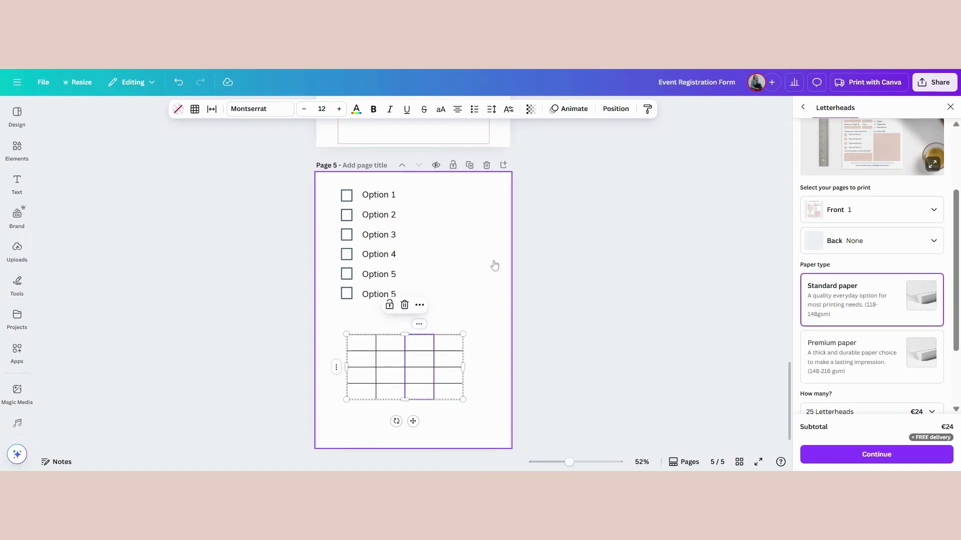
{"action": "right_click", "coordinate": [420, 348]}
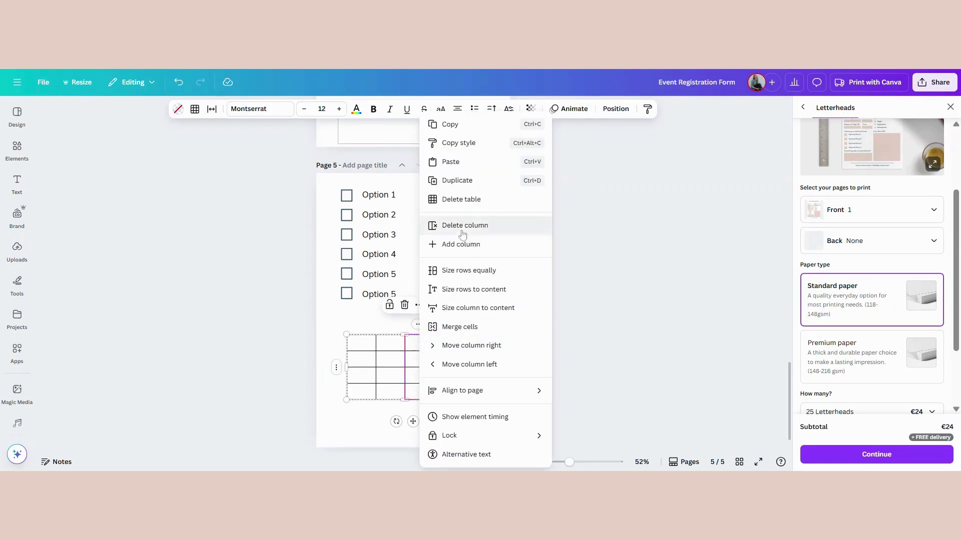
{"action": "left_click", "coordinate": [465, 255]}
{"action": "right_click", "coordinate": [405, 345]}
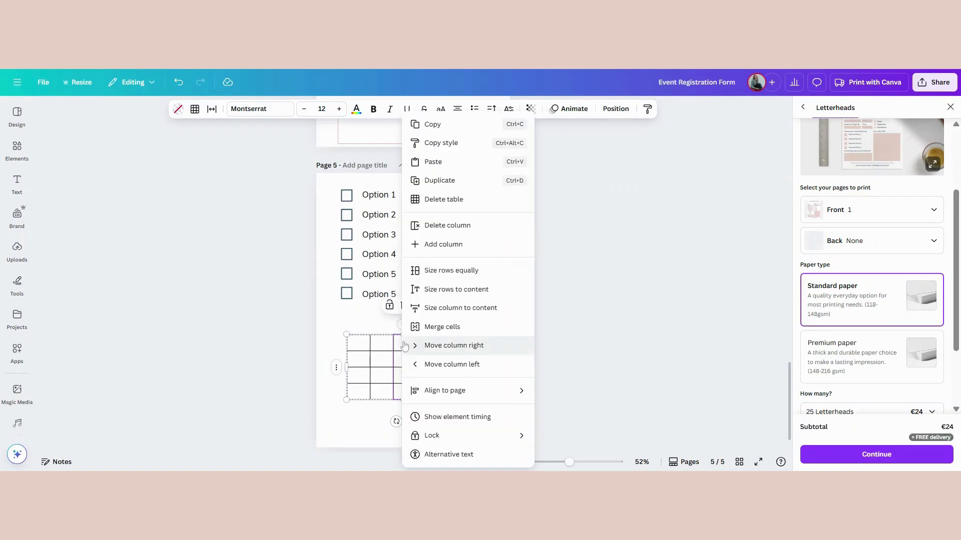
{"action": "left_click", "coordinate": [429, 245]}
{"action": "right_click", "coordinate": [417, 369]}
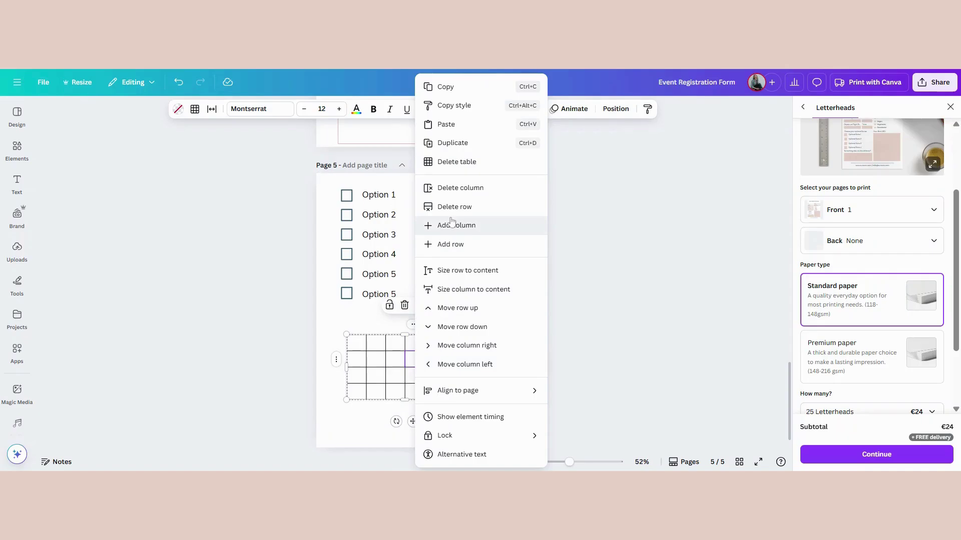
{"action": "left_click", "coordinate": [451, 225]}
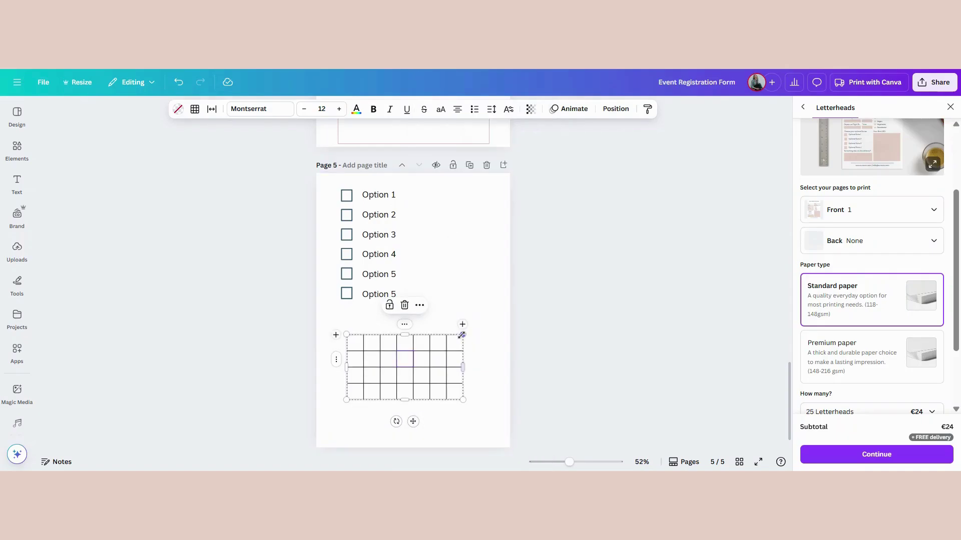
Enlarge the table, move it lower, and delete one row to leave three
{"action": "left_click_drag", "start_coordinate": [460, 332], "coordinate": [500, 313]}
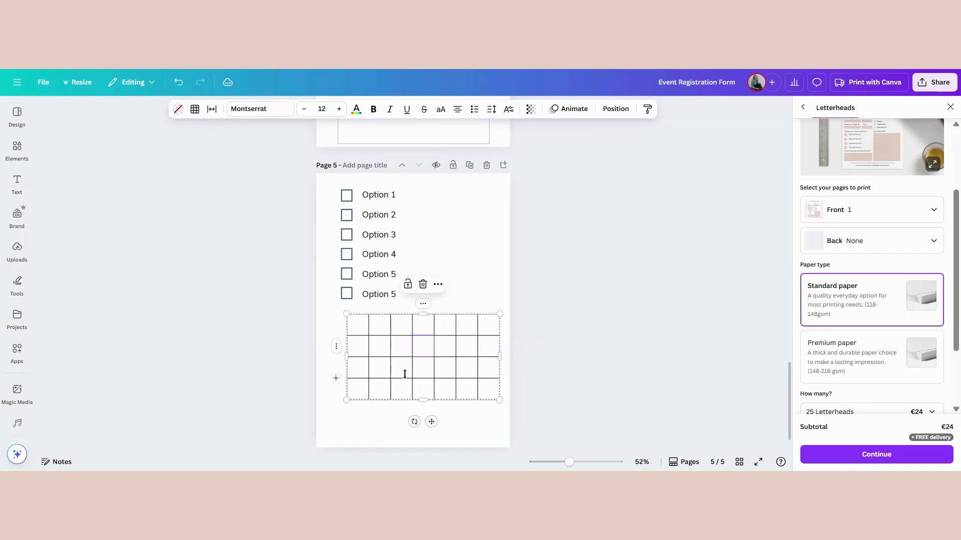
{"action": "left_click_drag", "start_coordinate": [424, 371], "coordinate": [414, 400]}
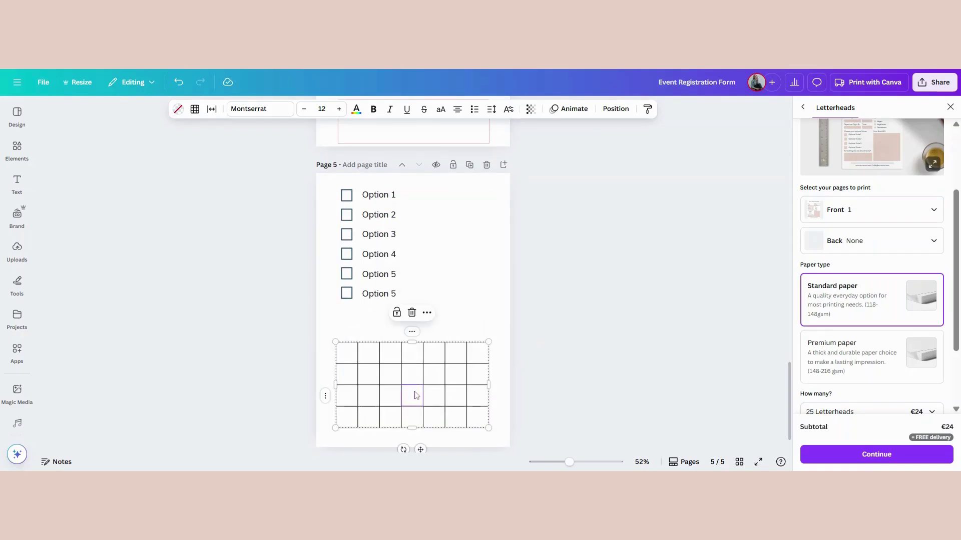
{"action": "right_click", "coordinate": [425, 367]}
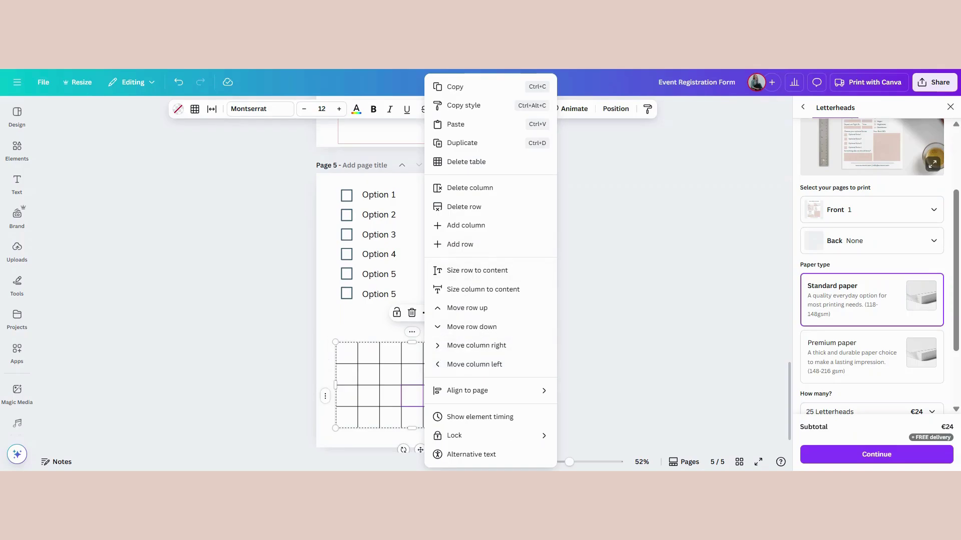
{"action": "left_click", "coordinate": [459, 209]}
Put an 'M' heading in the top-left cell and copy it across as T, W, T, F, S, S
{"action": "key", "text": "t"}
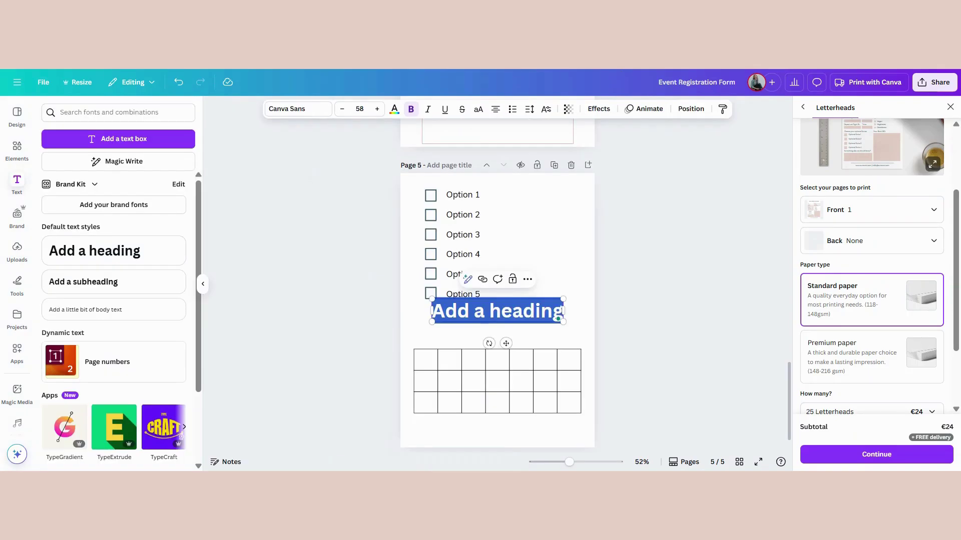
{"action": "type", "text": "M"}
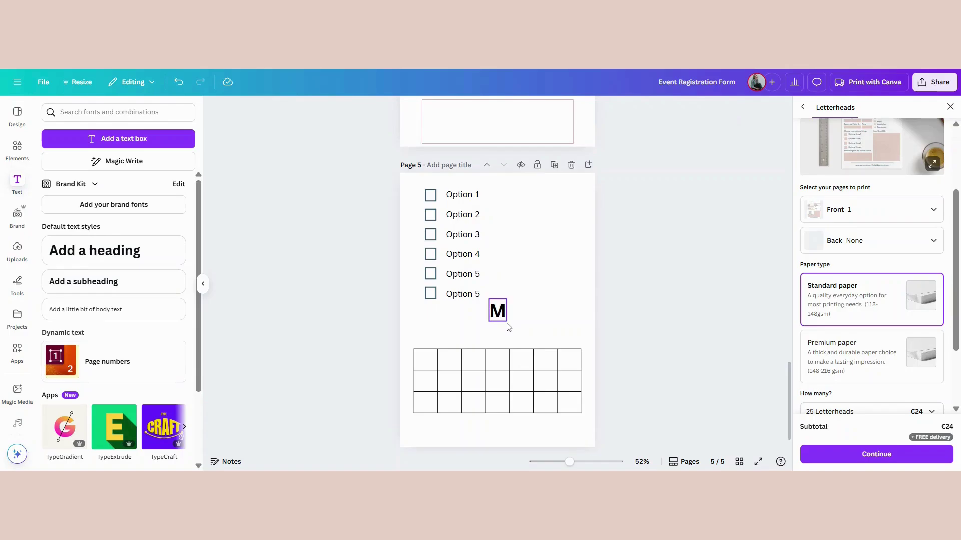
{"action": "left_click_drag", "start_coordinate": [506, 324], "coordinate": [449, 361]}
{"action": "left_click", "coordinate": [437, 332]}
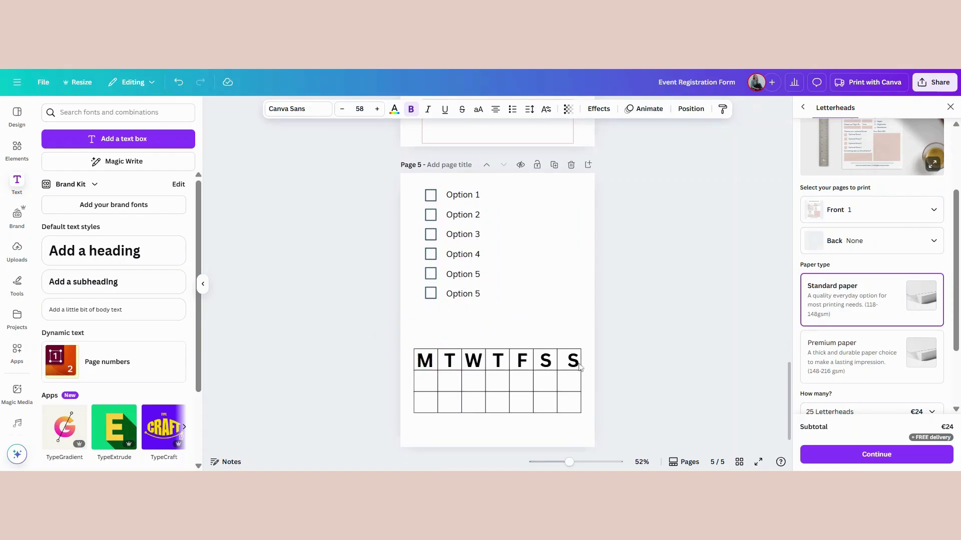
{"action": "left_click", "coordinate": [571, 361]}
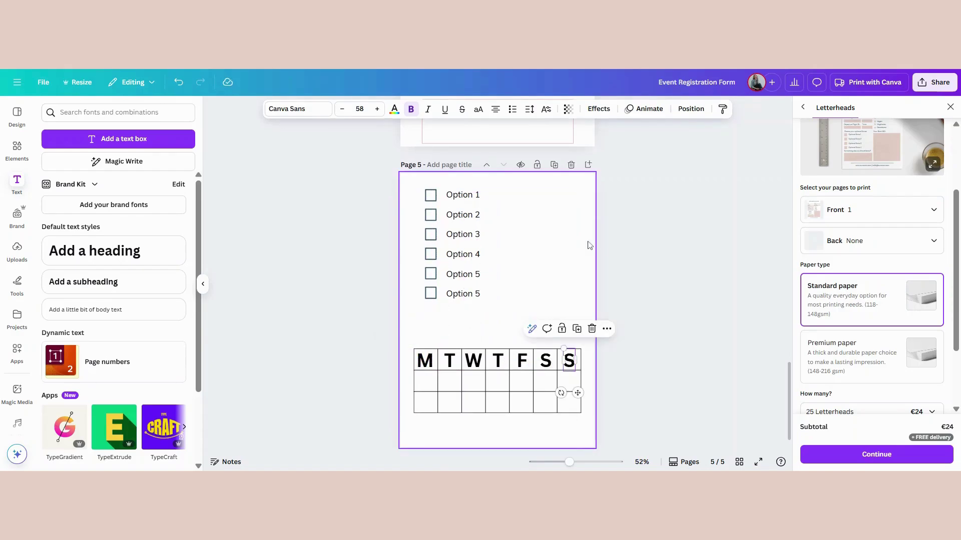
{"action": "scroll", "coordinate": [591, 301], "scroll_direction": "up", "scroll_amount": 1}
{"action": "left_click", "coordinate": [592, 354]}
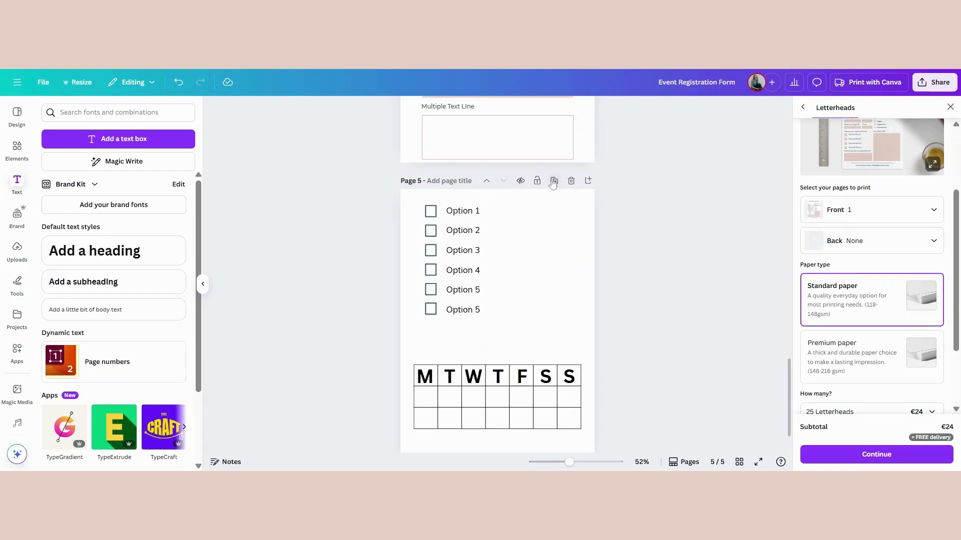
{"action": "scroll", "coordinate": [581, 264], "scroll_direction": "down", "scroll_amount": 2}
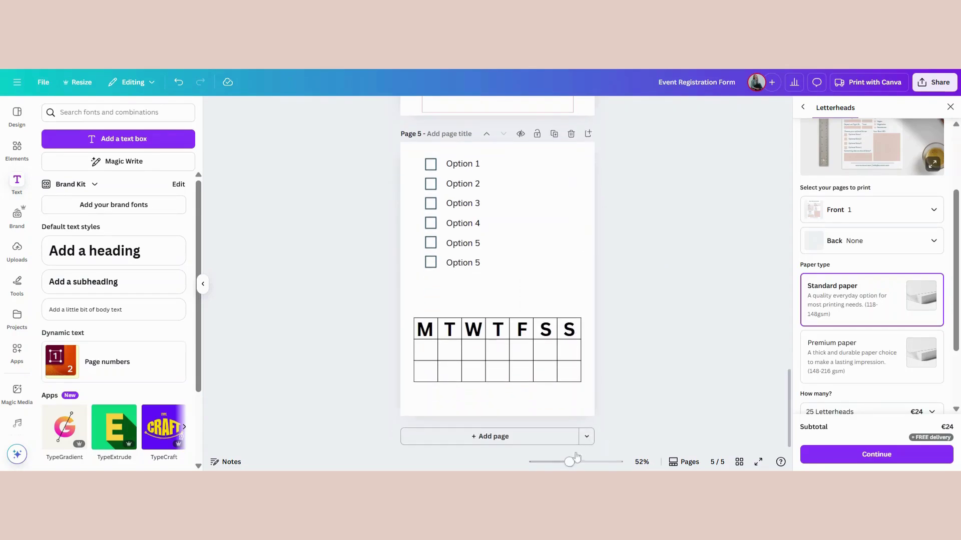
Add page 6 with a table whose cells are filled pale pink
{"action": "left_click", "coordinate": [494, 437]}
{"action": "left_click", "coordinate": [17, 147]}
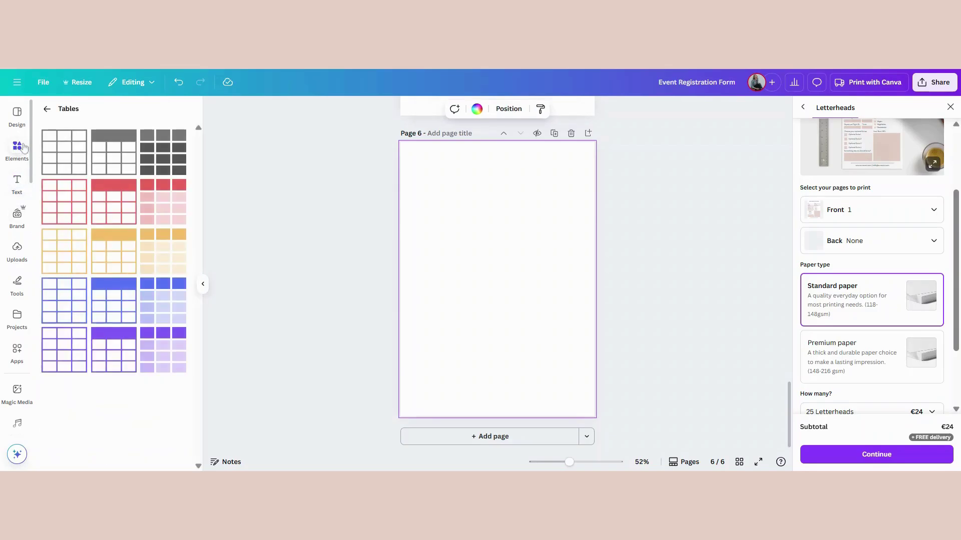
{"action": "left_click", "coordinate": [158, 149]}
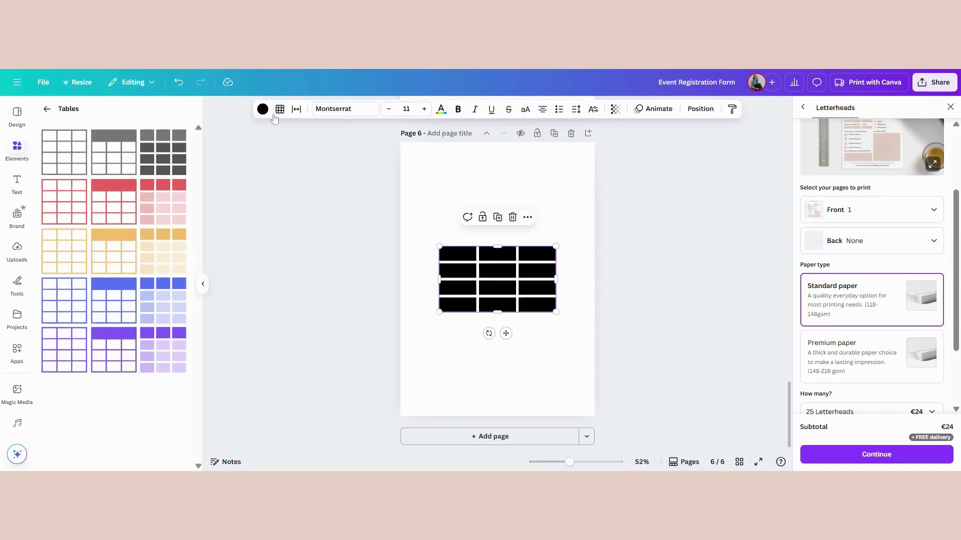
{"action": "left_click", "coordinate": [263, 110]}
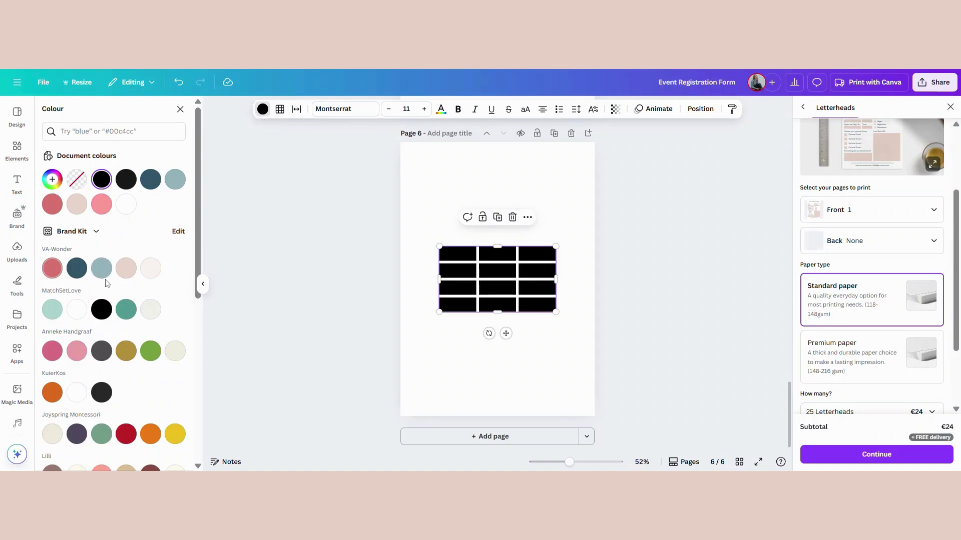
{"action": "left_click", "coordinate": [126, 268]}
Drag the table's corners to make it wider and taller
{"action": "left_click_drag", "start_coordinate": [556, 246], "coordinate": [584, 232]}
{"action": "left_click_drag", "start_coordinate": [439, 232], "coordinate": [413, 218]}
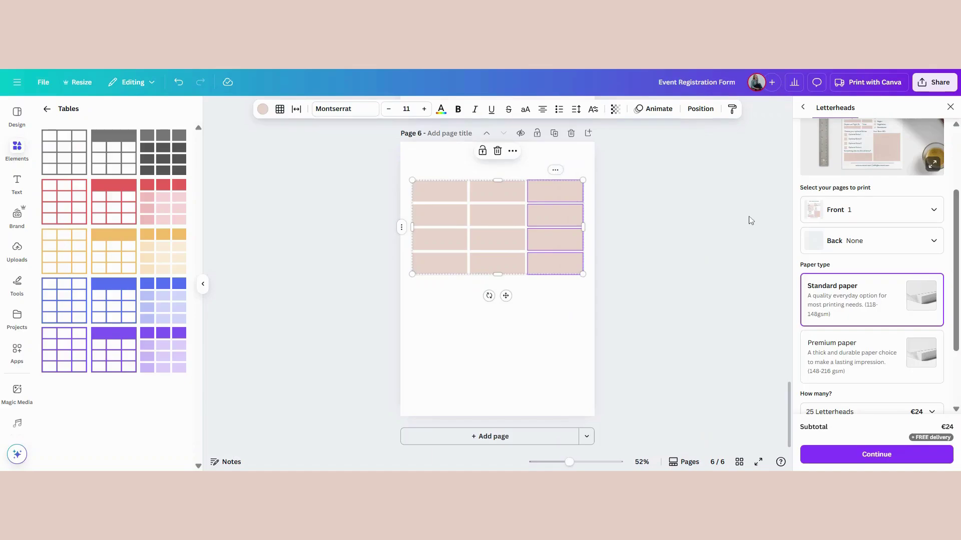
{"action": "left_click", "coordinate": [556, 171]}
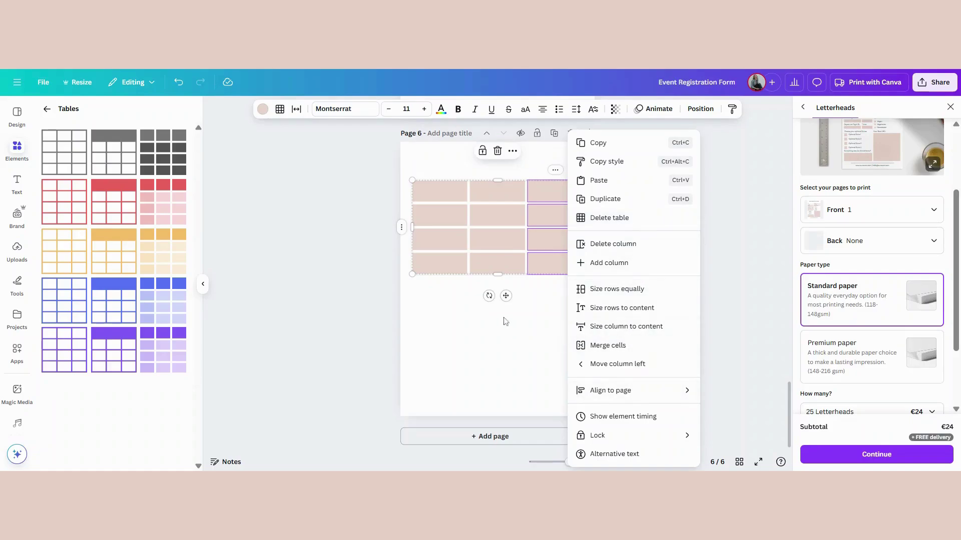
{"action": "left_click", "coordinate": [402, 229]}
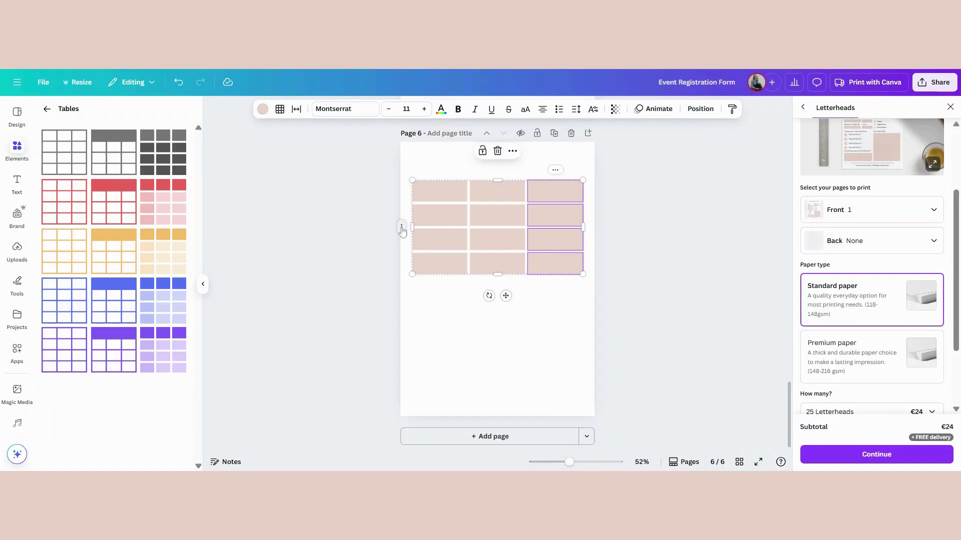
{"action": "right_click", "coordinate": [401, 229]}
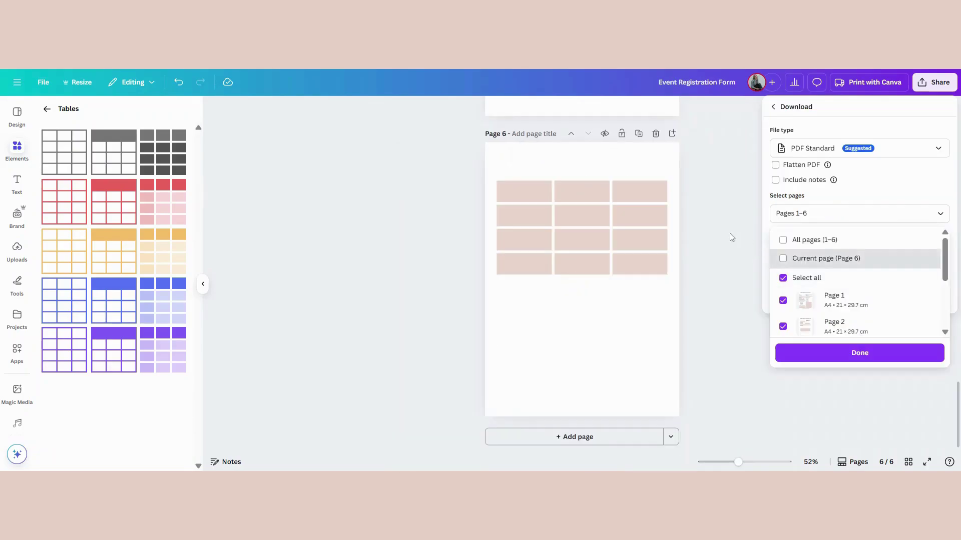
{"action": "left_click", "coordinate": [728, 232]}
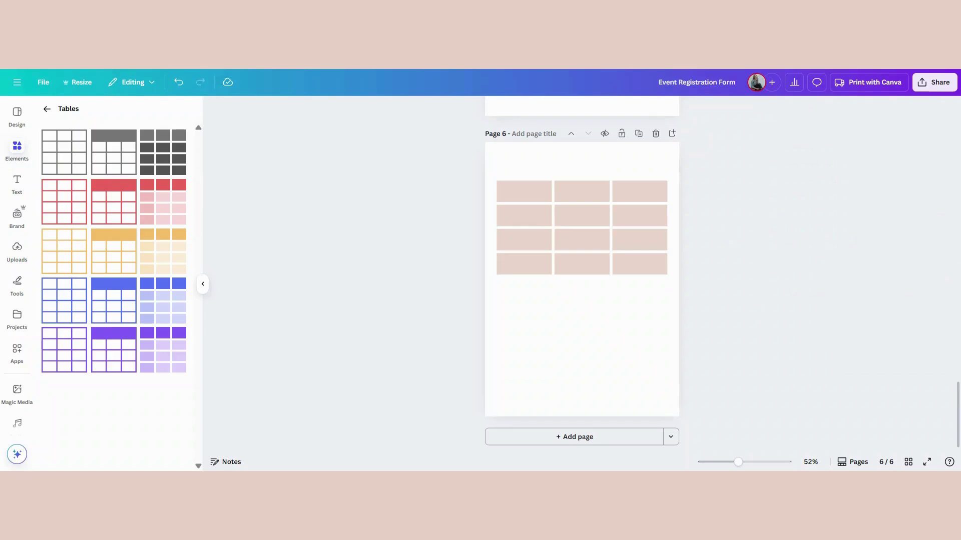
Download only pages 4, 5 and 6 of the Event Registration Form from Canva as a PDF Standard file
{"action": "left_click", "coordinate": [935, 82]}
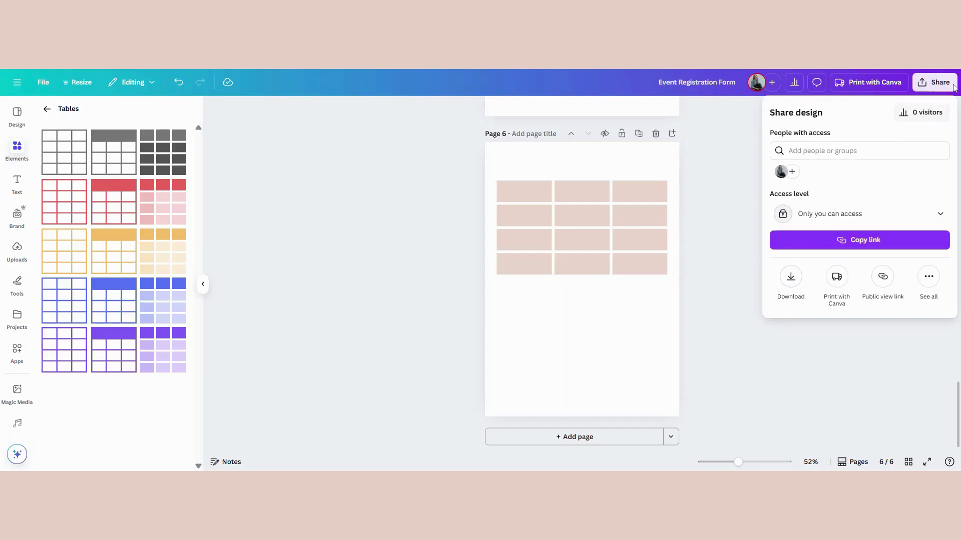
{"action": "left_click", "coordinate": [790, 278]}
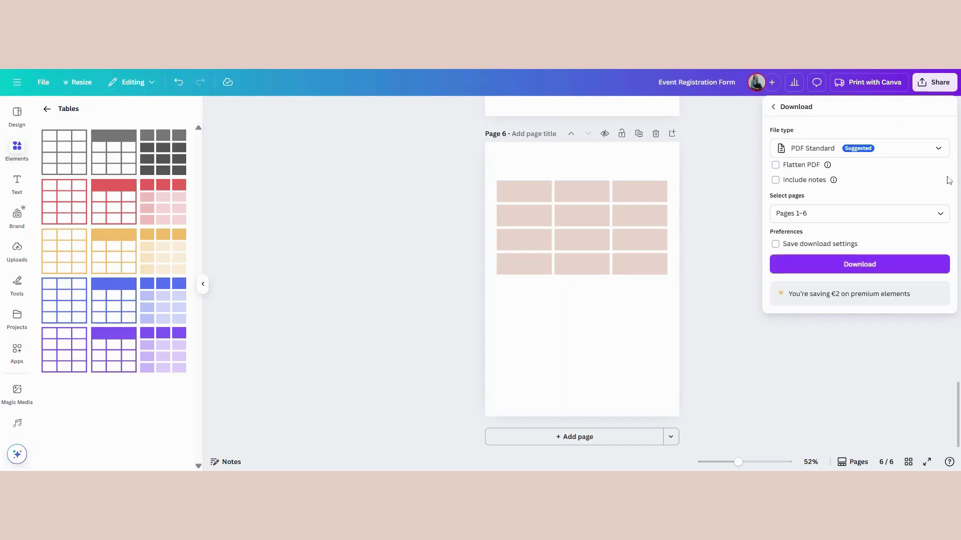
{"action": "left_click", "coordinate": [935, 214]}
{"action": "left_click", "coordinate": [783, 279]}
{"action": "scroll", "coordinate": [856, 304], "scroll_direction": "down", "scroll_amount": 3}
{"action": "scroll", "coordinate": [857, 304], "scroll_direction": "down", "scroll_amount": 1}
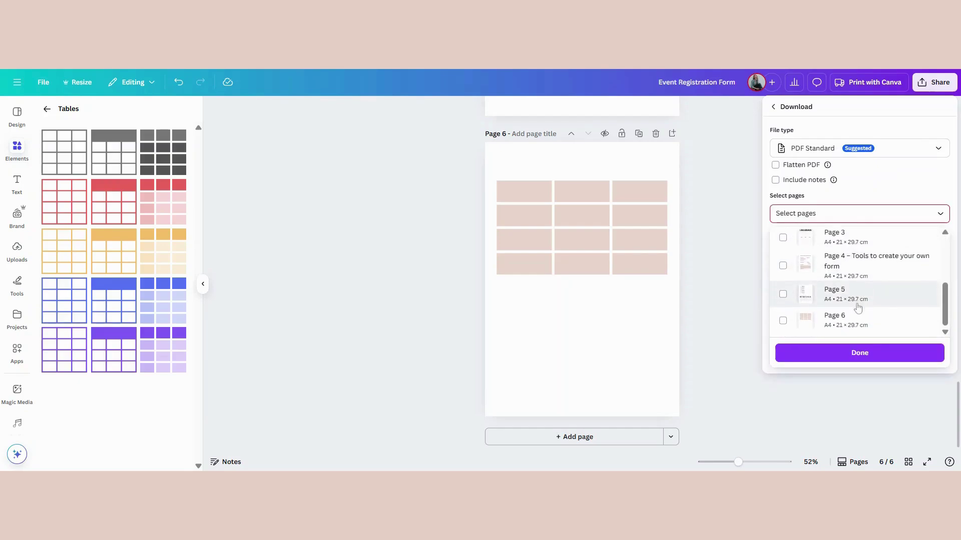
{"action": "left_click", "coordinate": [783, 266]}
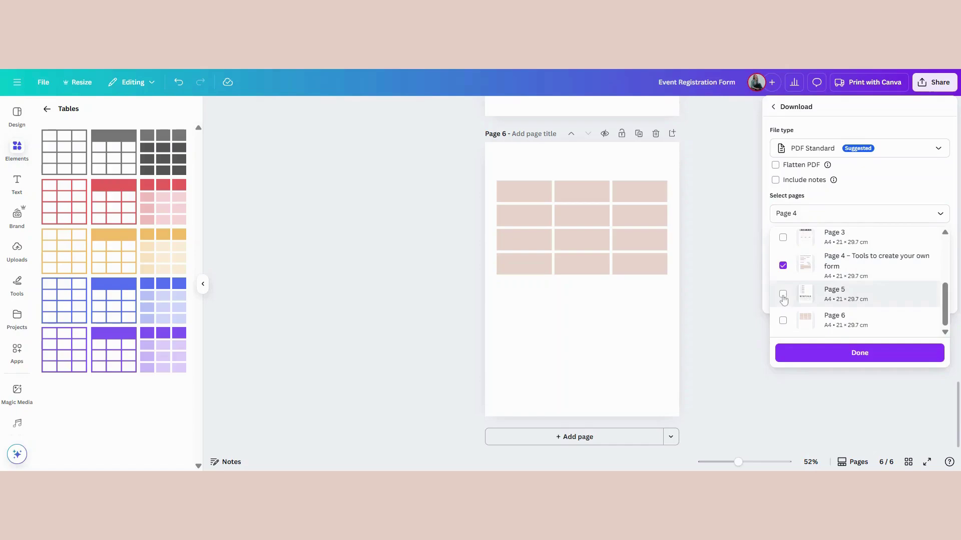
{"action": "left_click", "coordinate": [783, 294]}
{"action": "left_click", "coordinate": [784, 321]}
{"action": "left_click", "coordinate": [795, 352]}
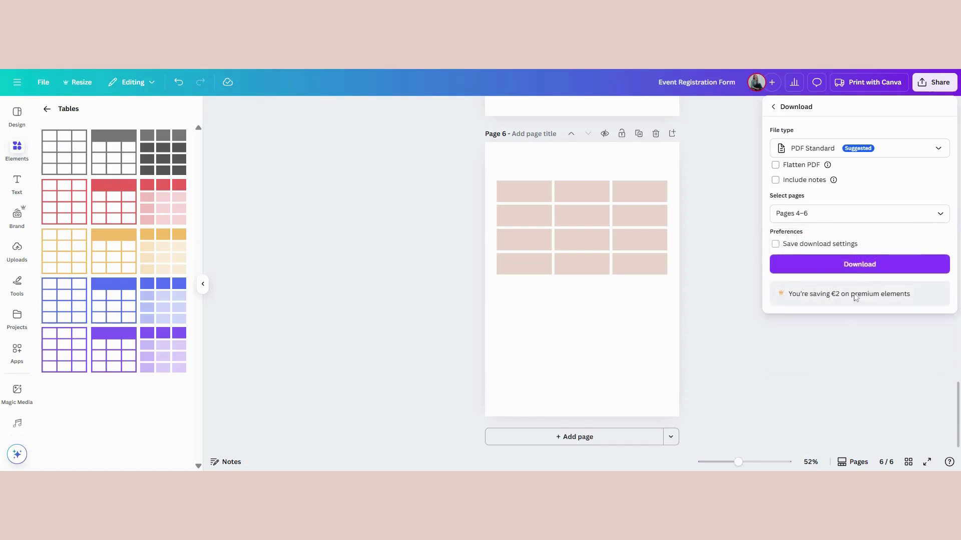
{"action": "left_click", "coordinate": [859, 265]}
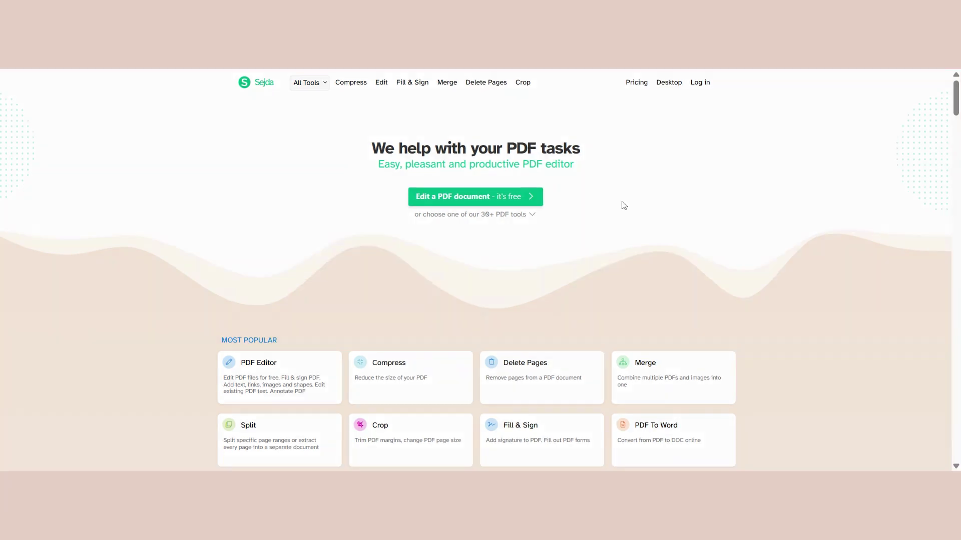
Choose 'Edit a PDF document' on Sejda's homepage to load the downloaded form PDF
{"action": "left_click", "coordinate": [472, 197]}
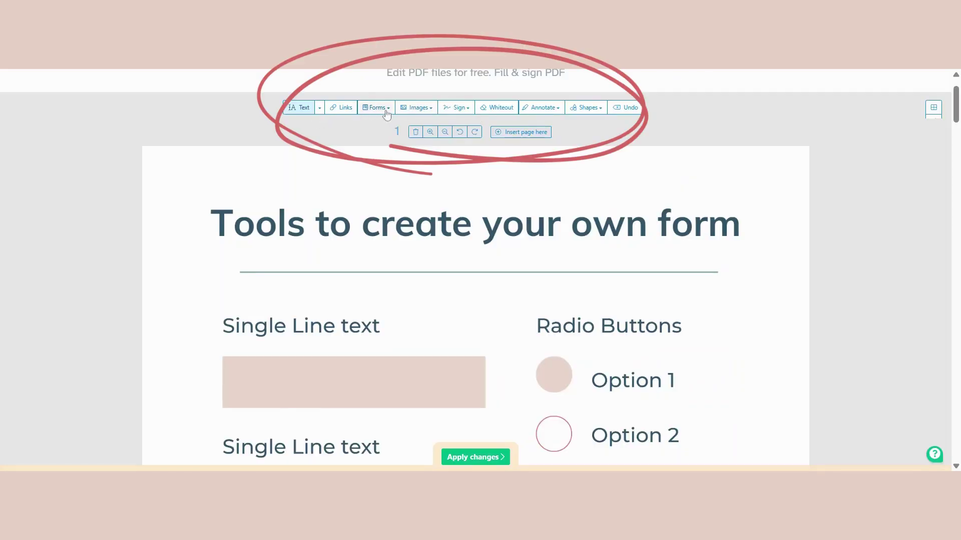
Place a single-line text field over the first Single Line text box and make it taller
{"action": "left_click", "coordinate": [384, 111]}
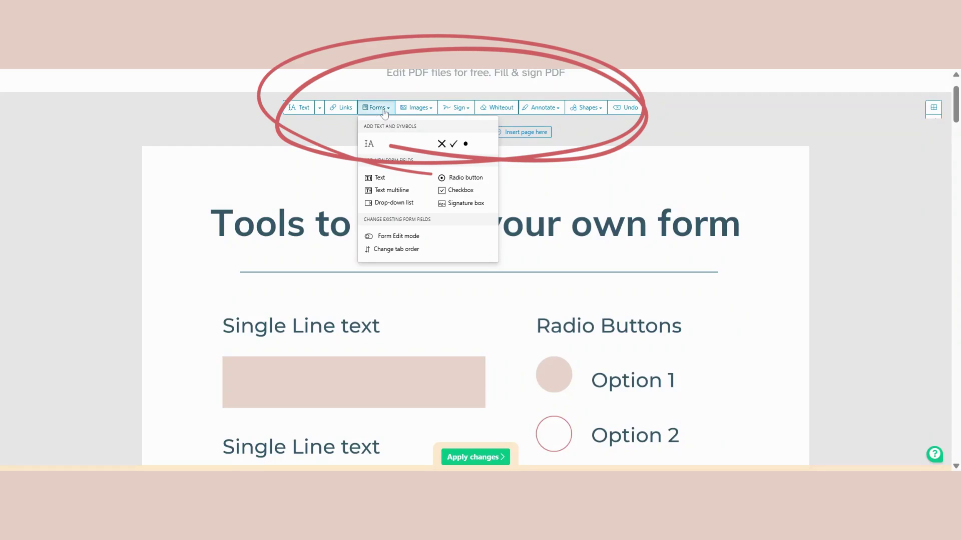
{"action": "left_click", "coordinate": [378, 177]}
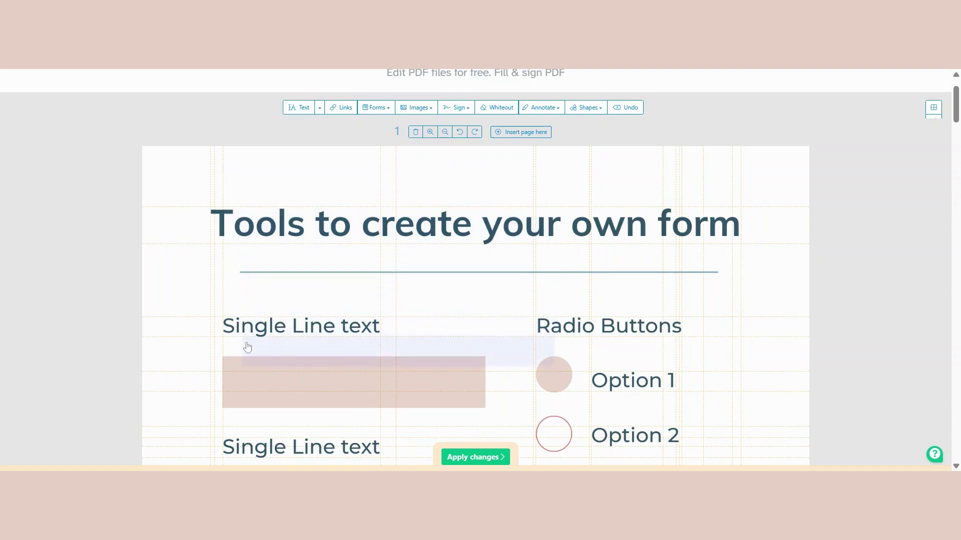
{"action": "left_click", "coordinate": [228, 369]}
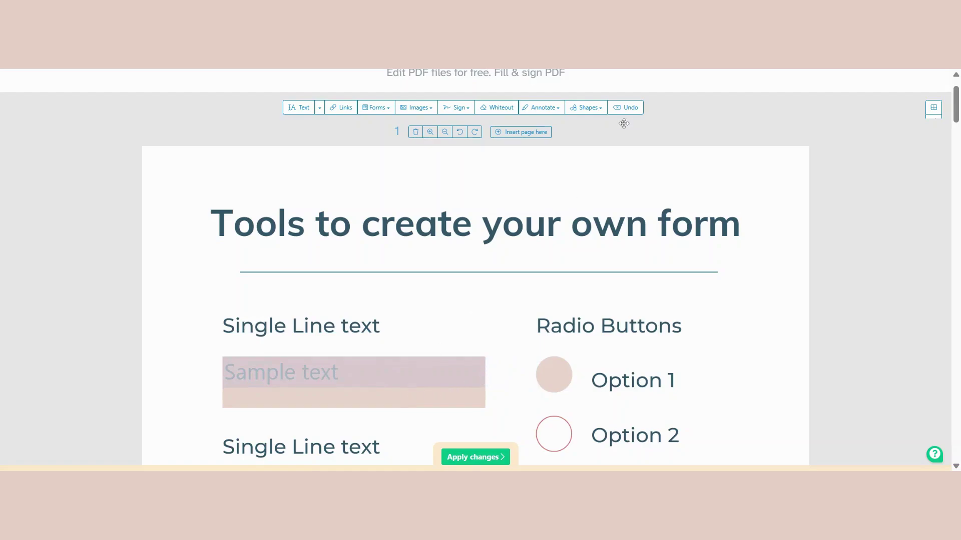
{"action": "left_click", "coordinate": [335, 372]}
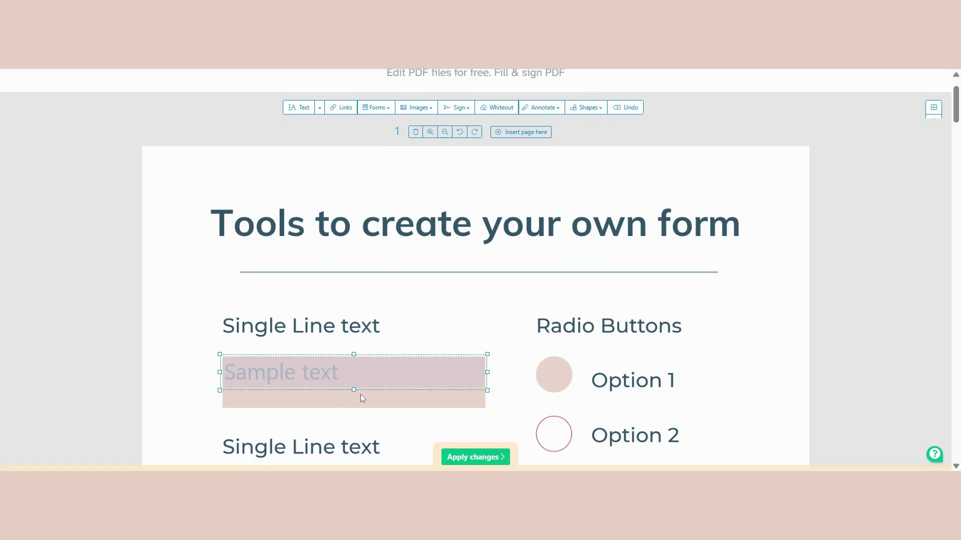
{"action": "left_click_drag", "start_coordinate": [356, 390], "coordinate": [351, 410]}
Set the text field's font size to 12 and nudge it into place in the box
{"action": "left_click", "coordinate": [377, 384]}
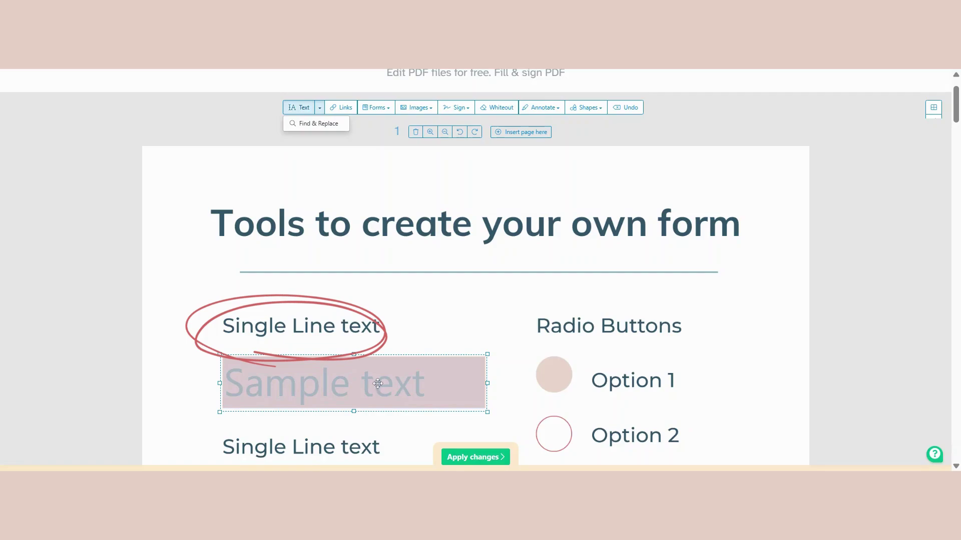
{"action": "left_click", "coordinate": [377, 383]}
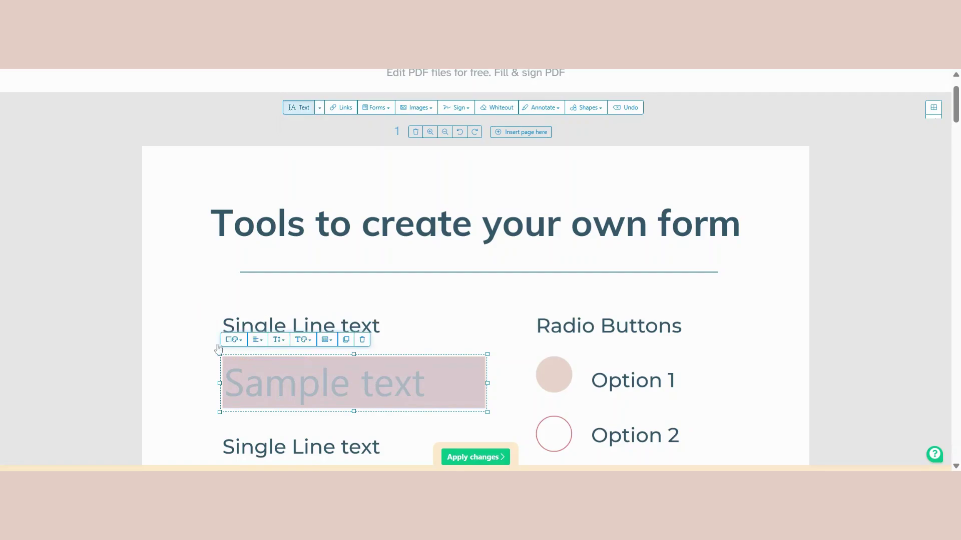
{"action": "left_click", "coordinate": [279, 340]}
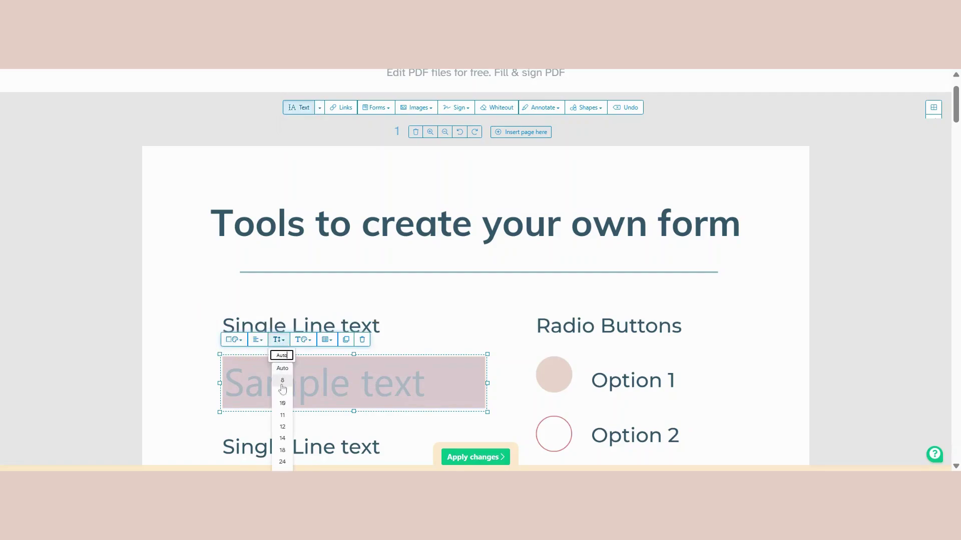
{"action": "left_click", "coordinate": [282, 426]}
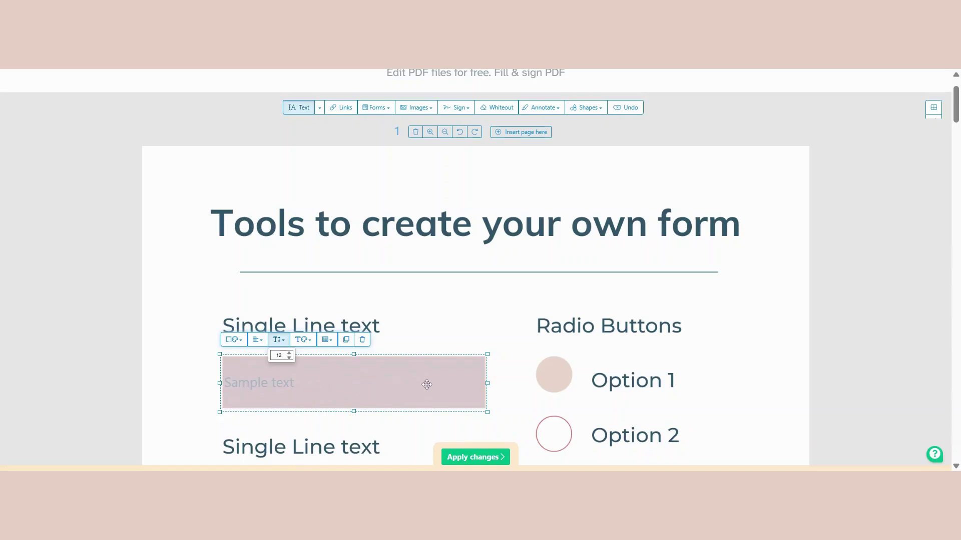
{"action": "left_click_drag", "start_coordinate": [354, 412], "coordinate": [354, 408]}
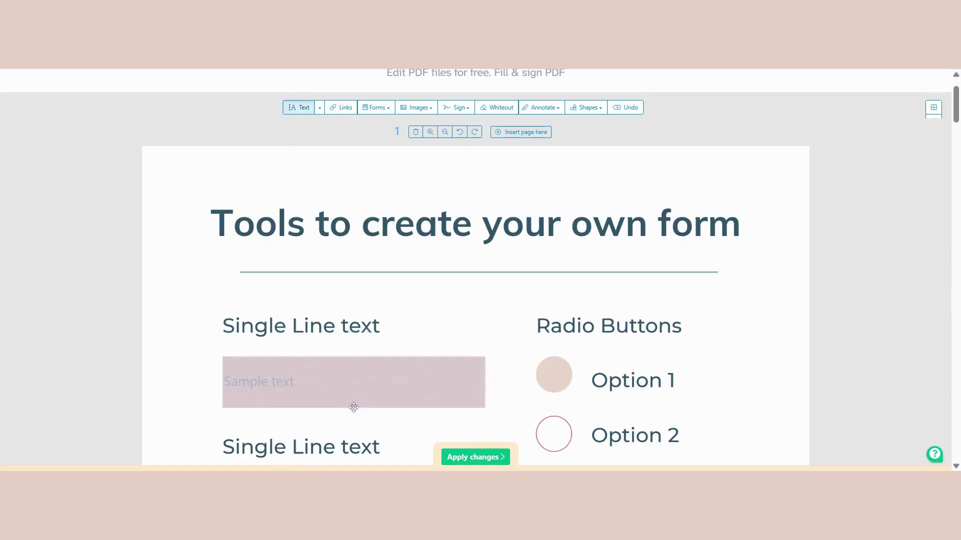
{"action": "left_click", "coordinate": [353, 408]}
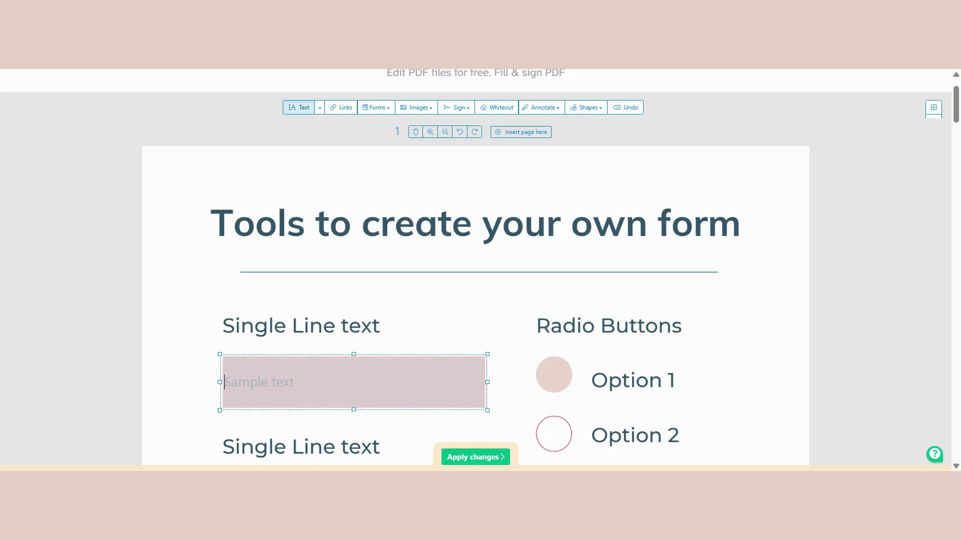
Add single-line text fields to the second and third Single Line text boxes
{"action": "left_click", "coordinate": [441, 319]}
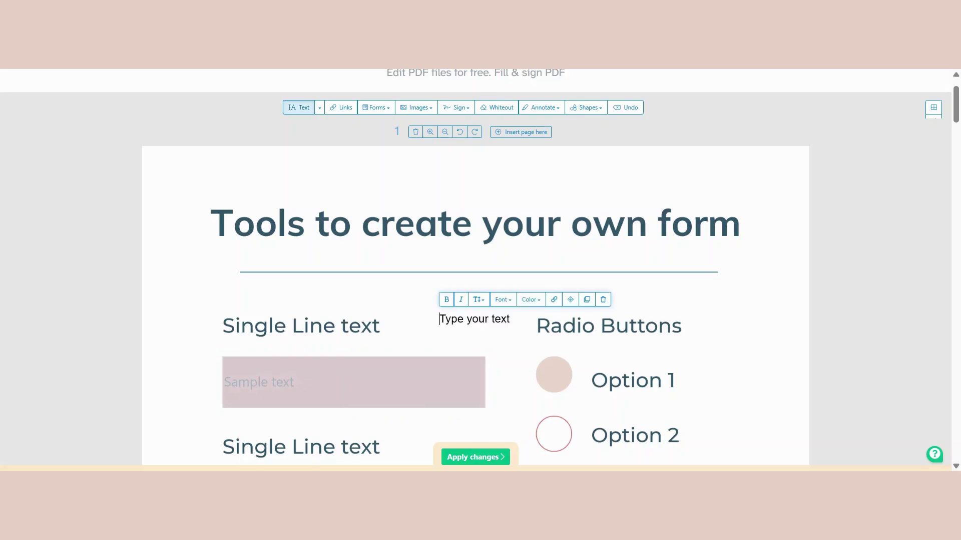
{"action": "scroll", "coordinate": [377, 122], "scroll_direction": "down", "scroll_amount": 1}
{"action": "scroll", "coordinate": [377, 122], "scroll_direction": "up", "scroll_amount": 1}
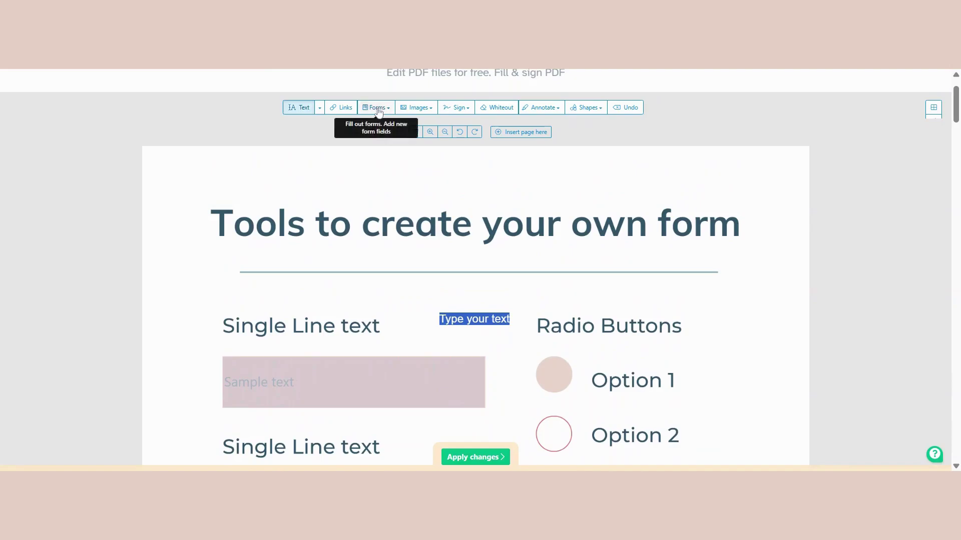
{"action": "left_click", "coordinate": [376, 108]}
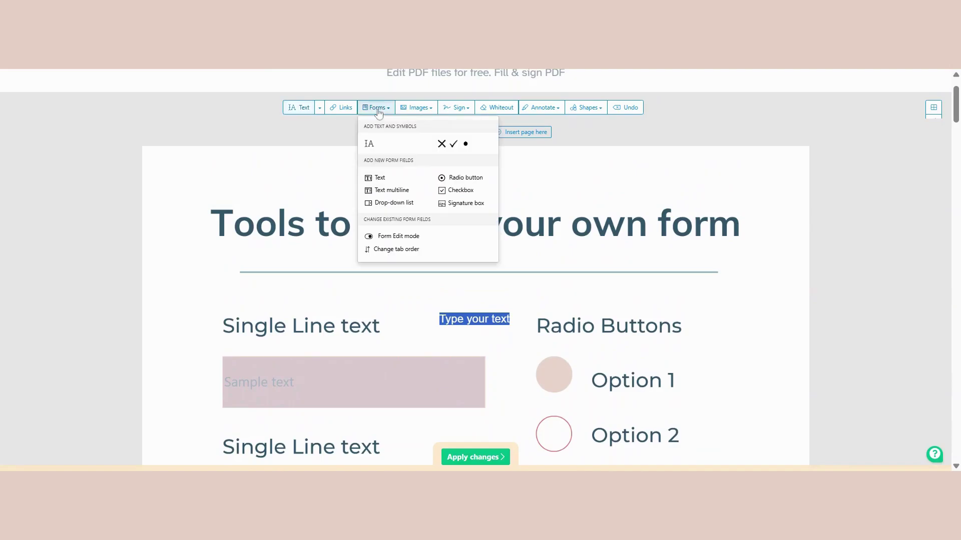
{"action": "left_click", "coordinate": [379, 179]}
{"action": "scroll", "coordinate": [355, 295], "scroll_direction": "down", "scroll_amount": 4}
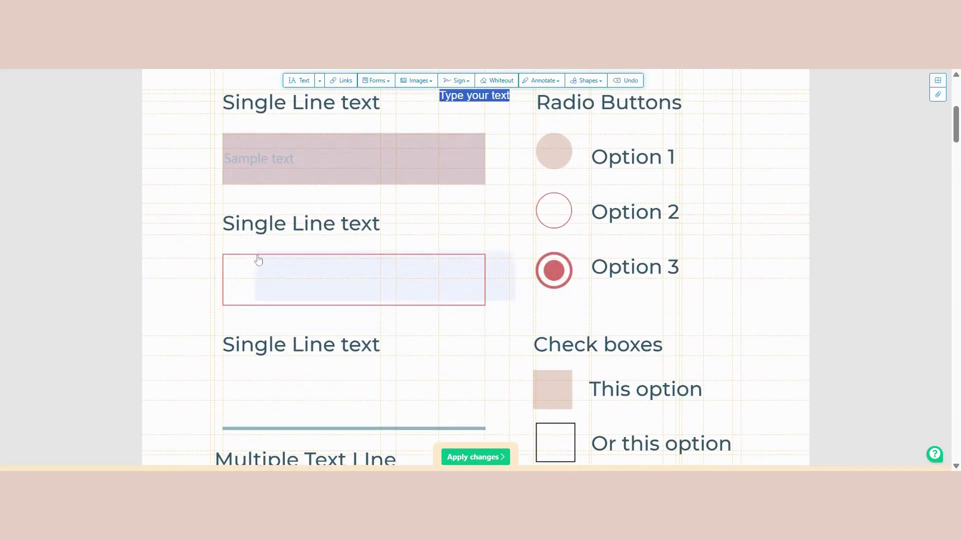
{"action": "left_click", "coordinate": [230, 264]}
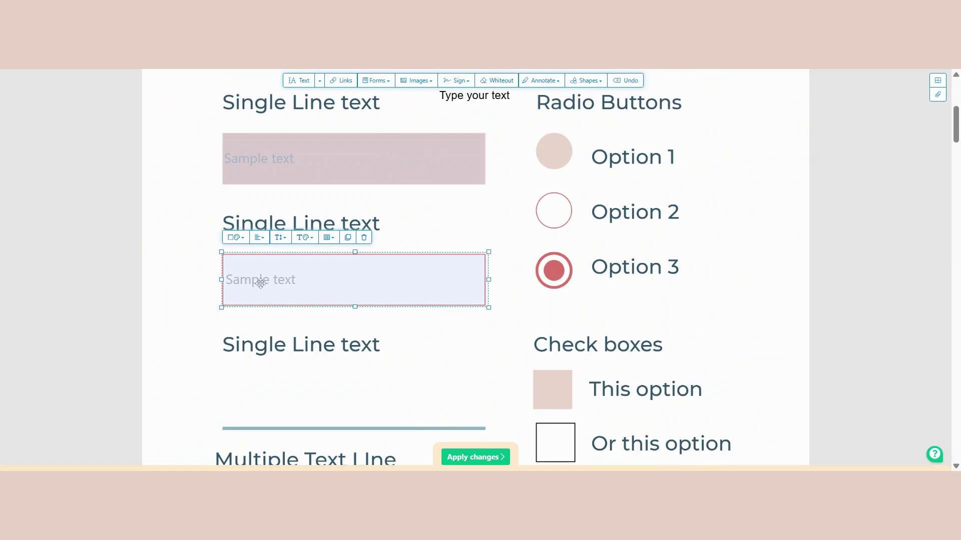
{"action": "left_click", "coordinate": [373, 81]}
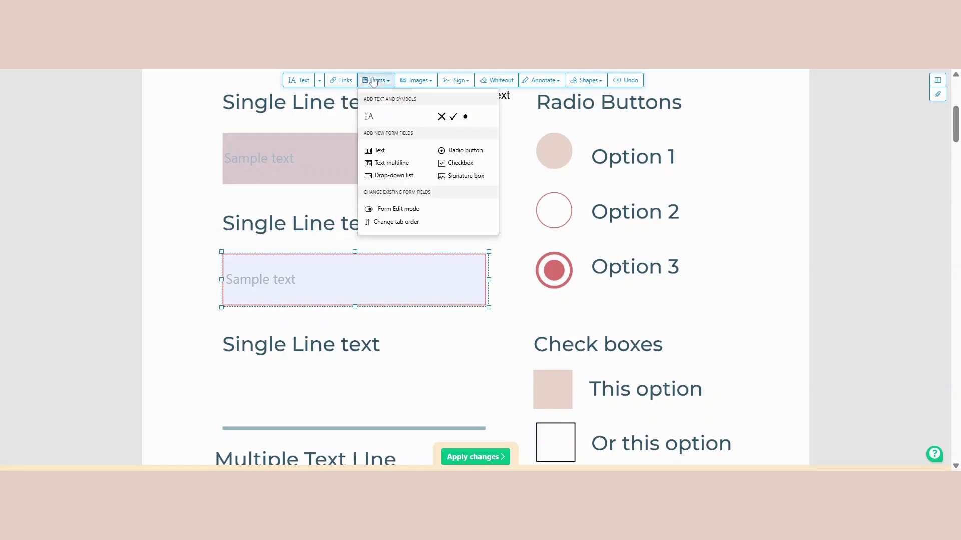
{"action": "left_click", "coordinate": [379, 151]}
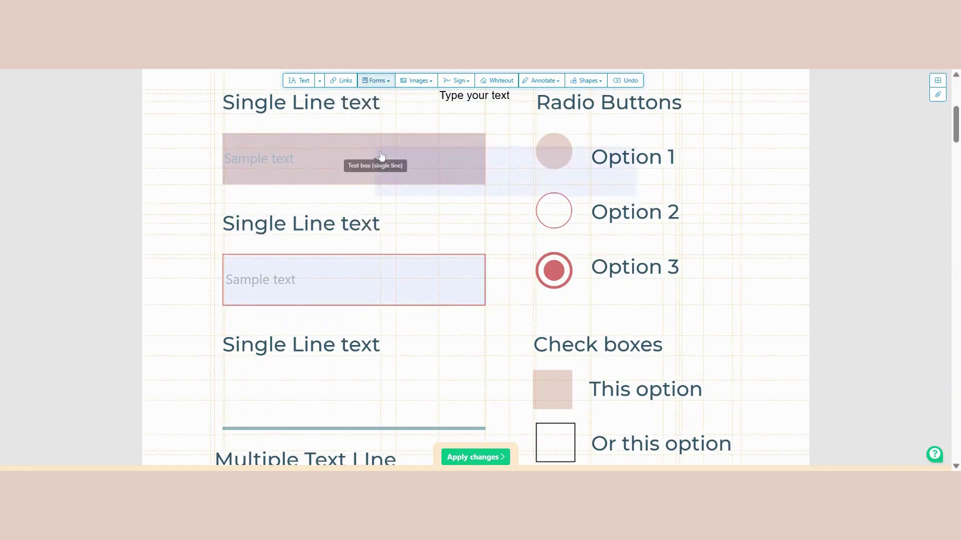
{"action": "left_click", "coordinate": [229, 386]}
{"action": "scroll", "coordinate": [229, 386], "scroll_direction": "down", "scroll_amount": 3}
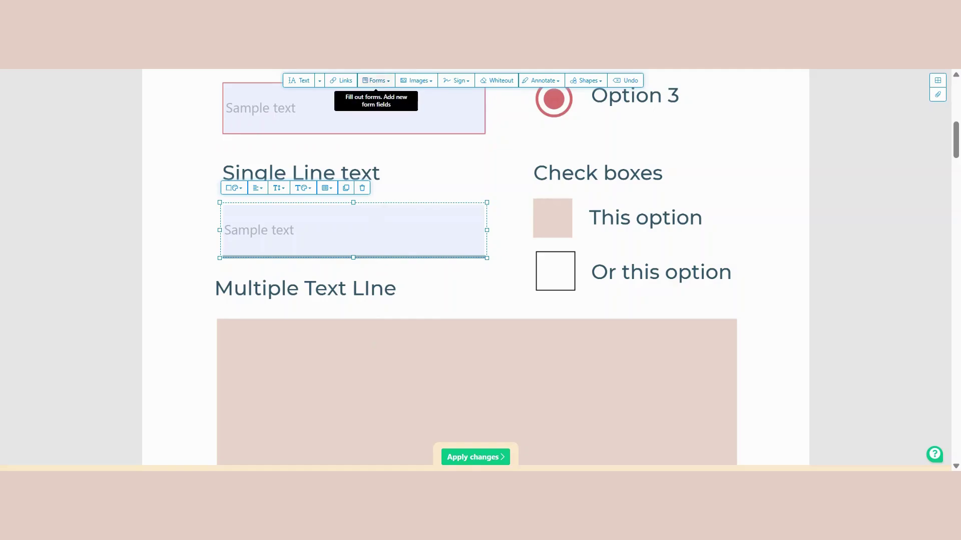
Place a multi-line text area in the first Multiple Text Line box, resize it, and set 12-point text
{"action": "left_click", "coordinate": [377, 83]}
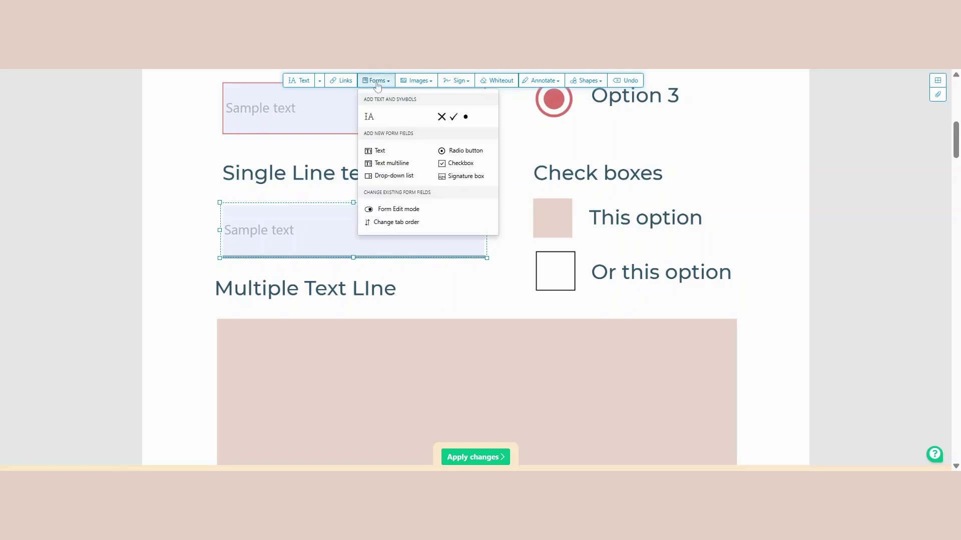
{"action": "left_click", "coordinate": [378, 168]}
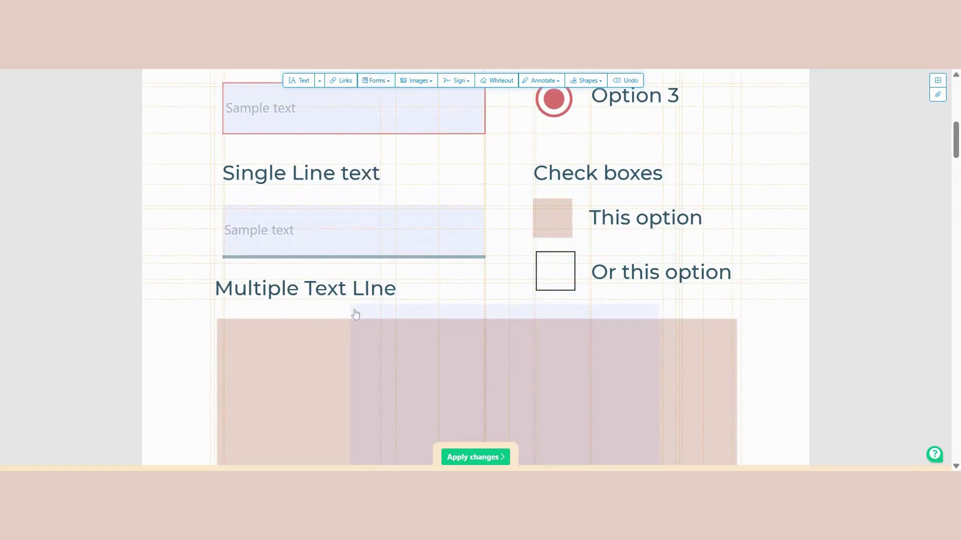
{"action": "scroll", "coordinate": [350, 300], "scroll_direction": "down", "scroll_amount": 4}
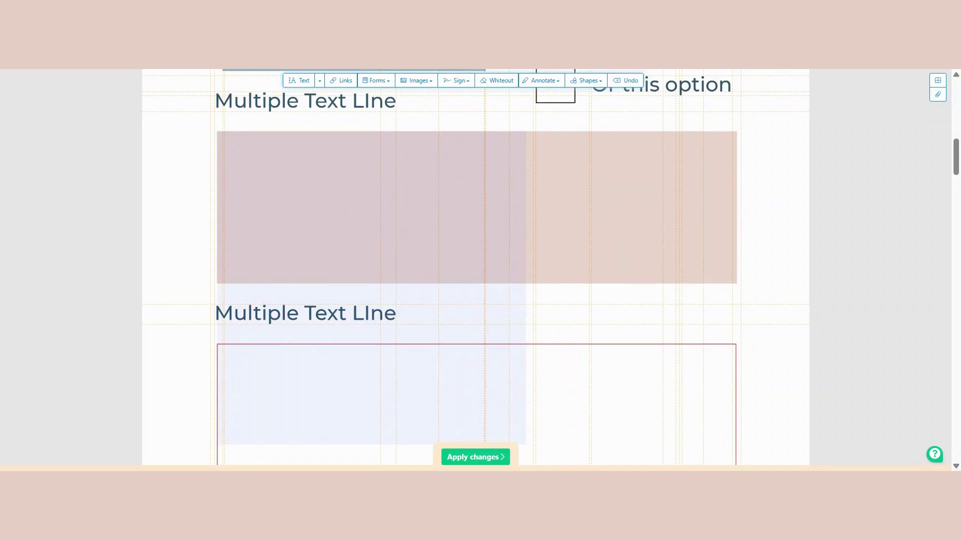
{"action": "left_click", "coordinate": [223, 141]}
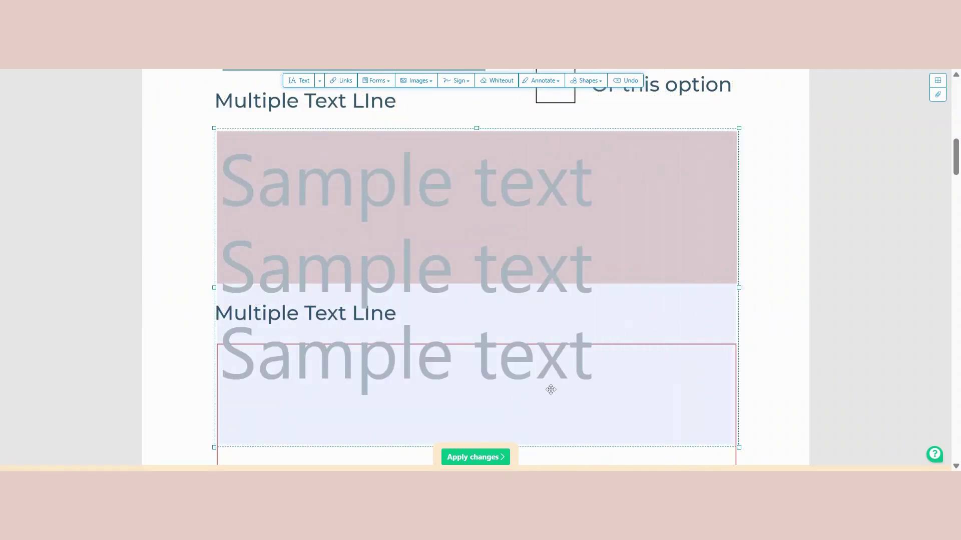
{"action": "scroll", "coordinate": [545, 385], "scroll_direction": "down", "scroll_amount": 1}
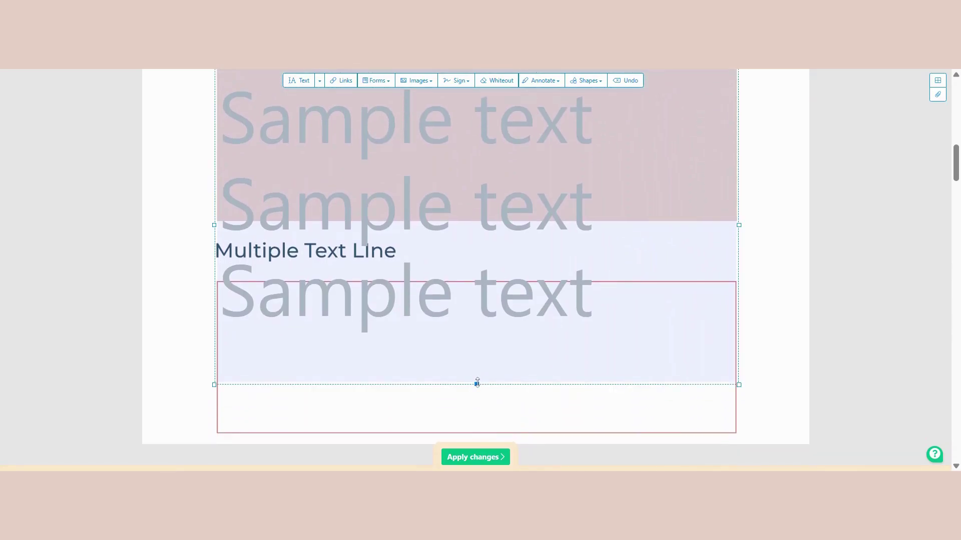
{"action": "left_click_drag", "start_coordinate": [477, 384], "coordinate": [481, 220]}
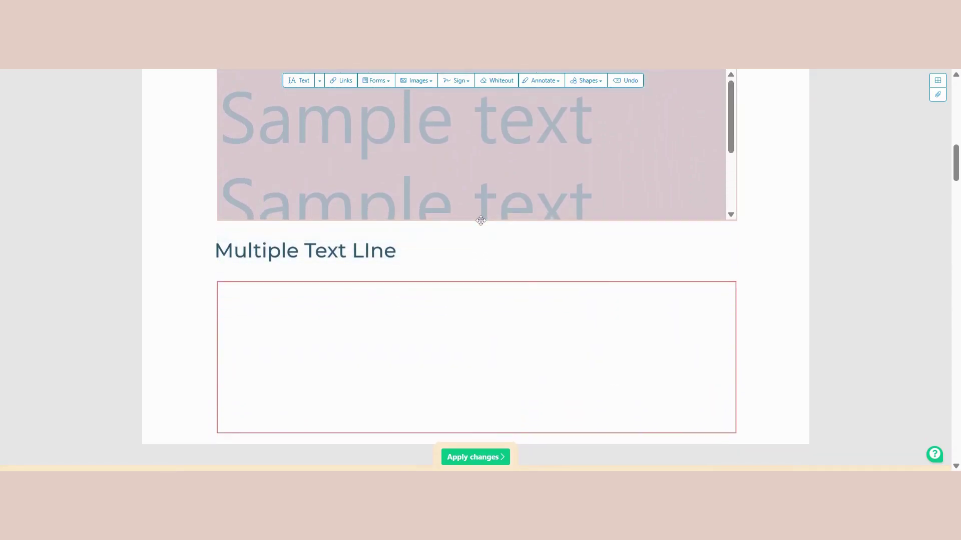
{"action": "scroll", "coordinate": [507, 320], "scroll_direction": "up", "scroll_amount": 2}
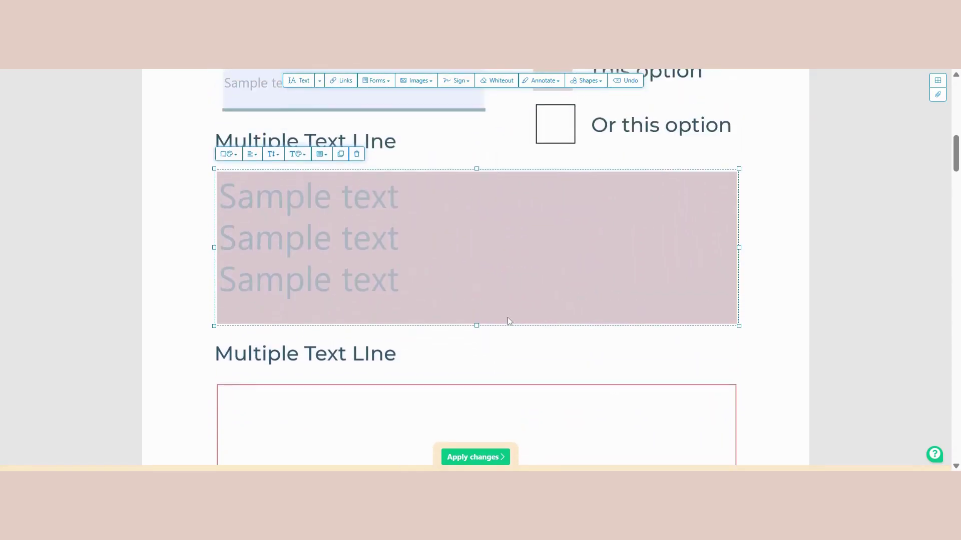
{"action": "left_click", "coordinate": [272, 162]}
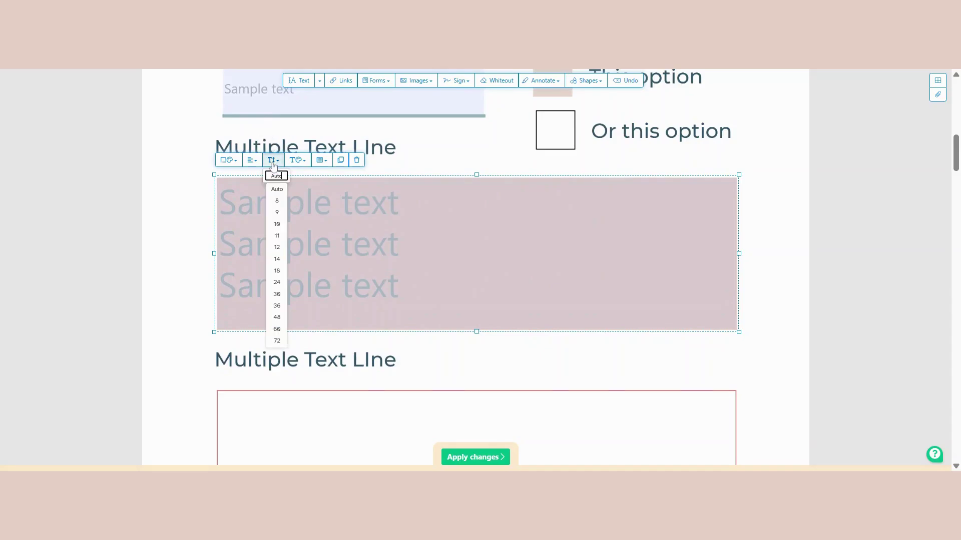
{"action": "left_click", "coordinate": [280, 248]}
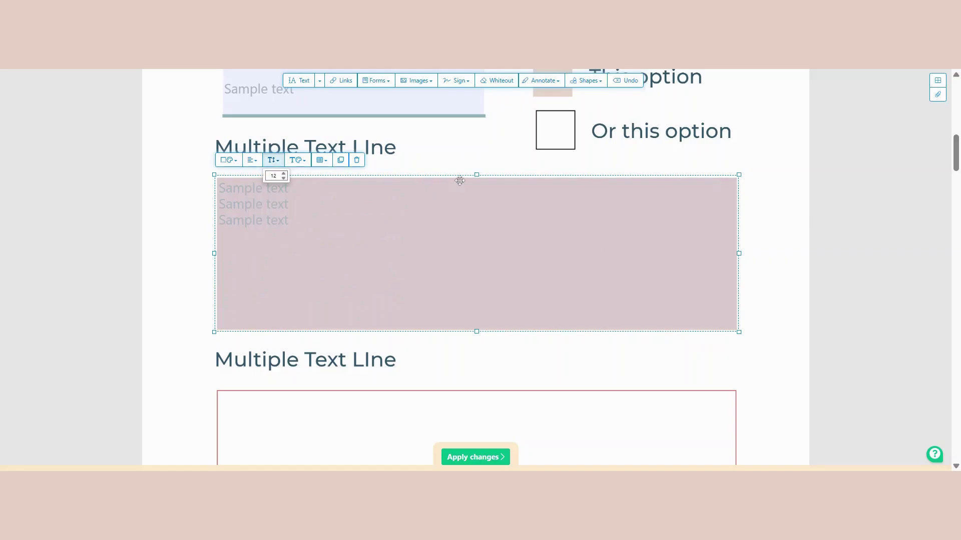
{"action": "left_click", "coordinate": [478, 175]}
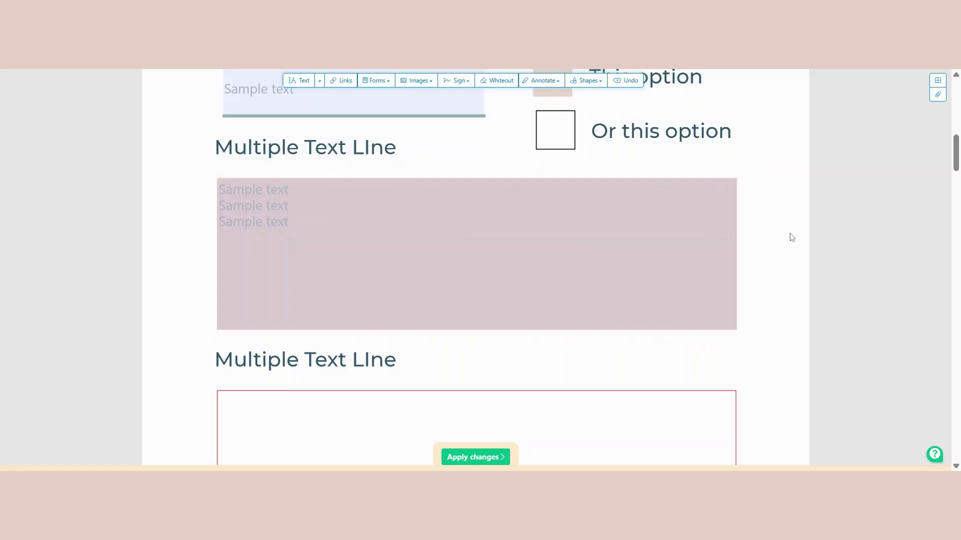
{"action": "scroll", "coordinate": [760, 235], "scroll_direction": "up", "scroll_amount": 4}
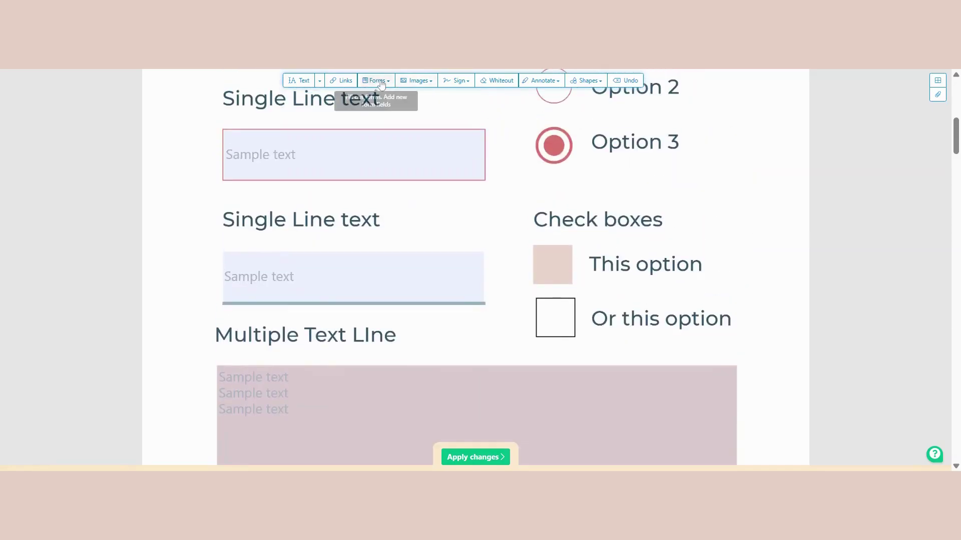
Add a multiline text field in the lower red box and widen it to fill the box
{"action": "left_click", "coordinate": [381, 83]}
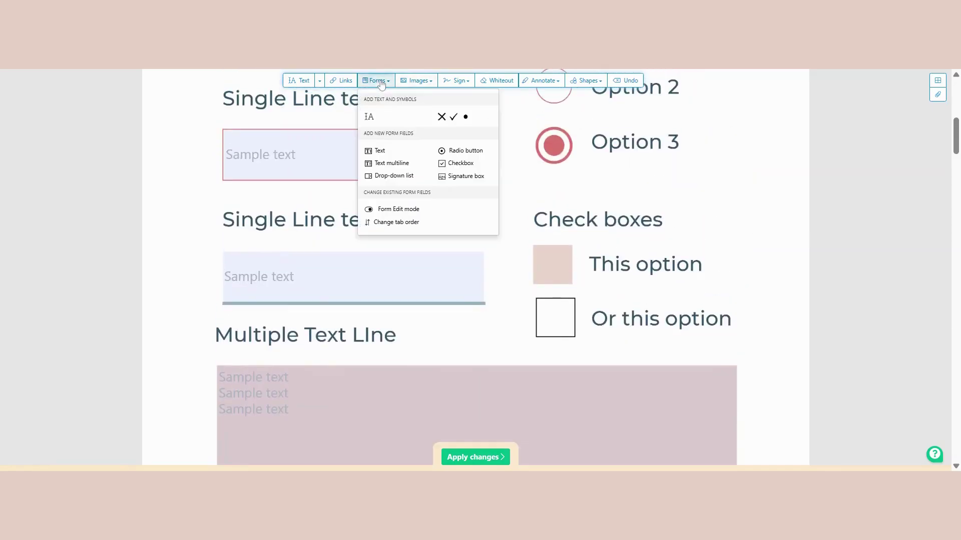
{"action": "left_click", "coordinate": [390, 176]}
{"action": "scroll", "coordinate": [420, 271], "scroll_direction": "down", "scroll_amount": 8}
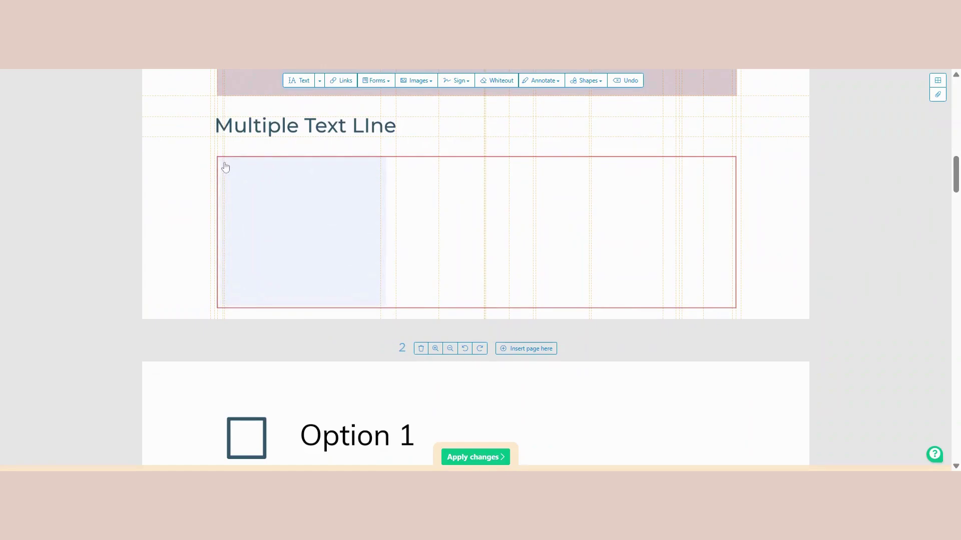
{"action": "left_click", "coordinate": [225, 167]}
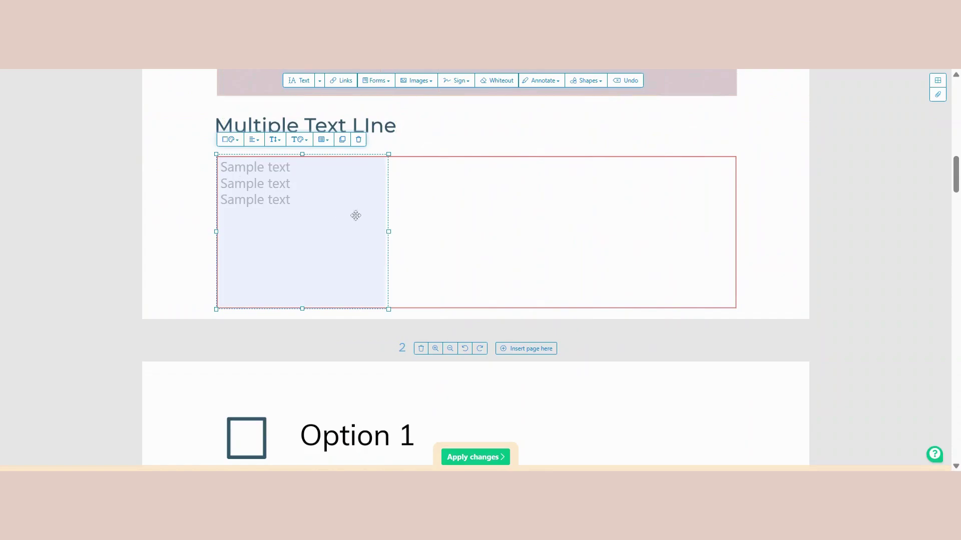
{"action": "left_click_drag", "start_coordinate": [389, 231], "coordinate": [736, 249]}
Place a radio button field on the Option 1 circle
{"action": "scroll", "coordinate": [739, 248], "scroll_direction": "up", "scroll_amount": 10}
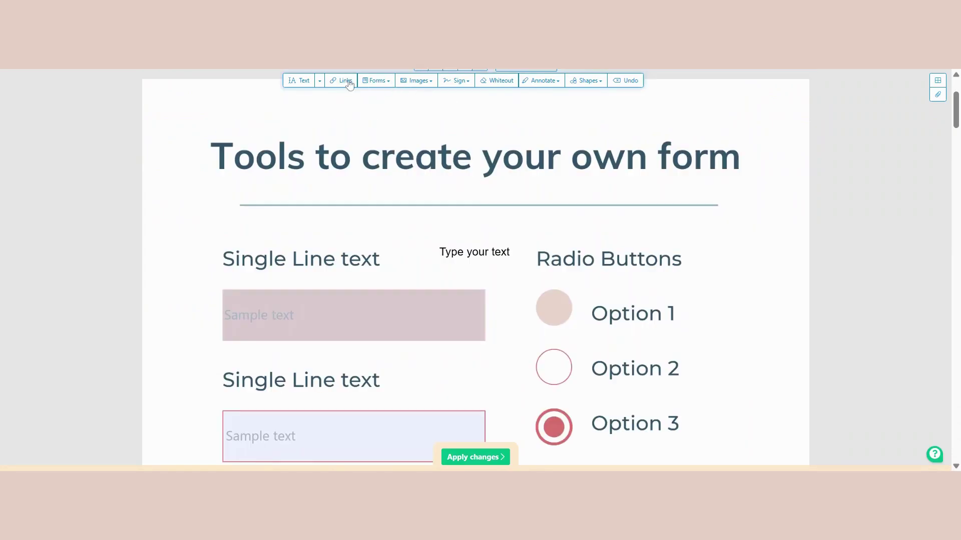
{"action": "left_click", "coordinate": [373, 82]}
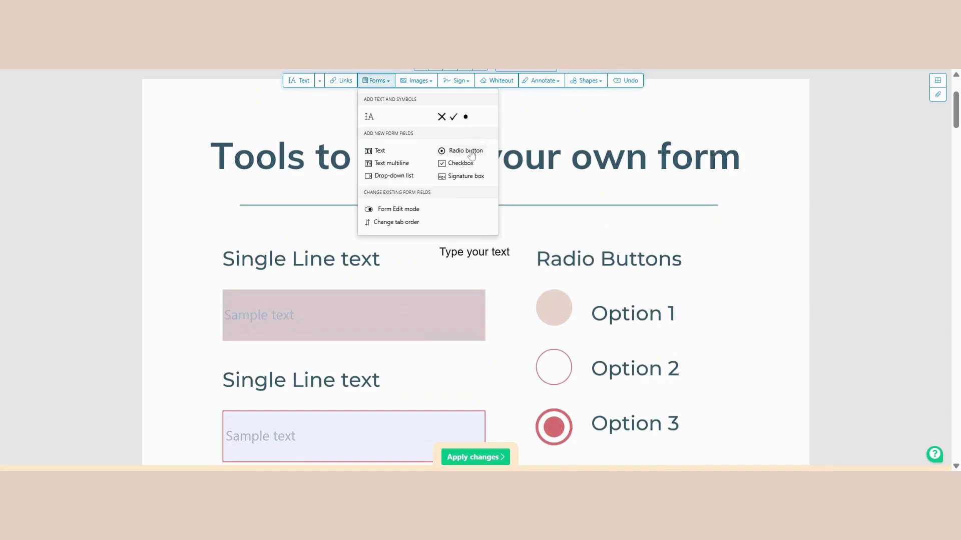
{"action": "left_click", "coordinate": [466, 151]}
{"action": "left_click", "coordinate": [565, 325]}
{"action": "left_click", "coordinate": [569, 328]}
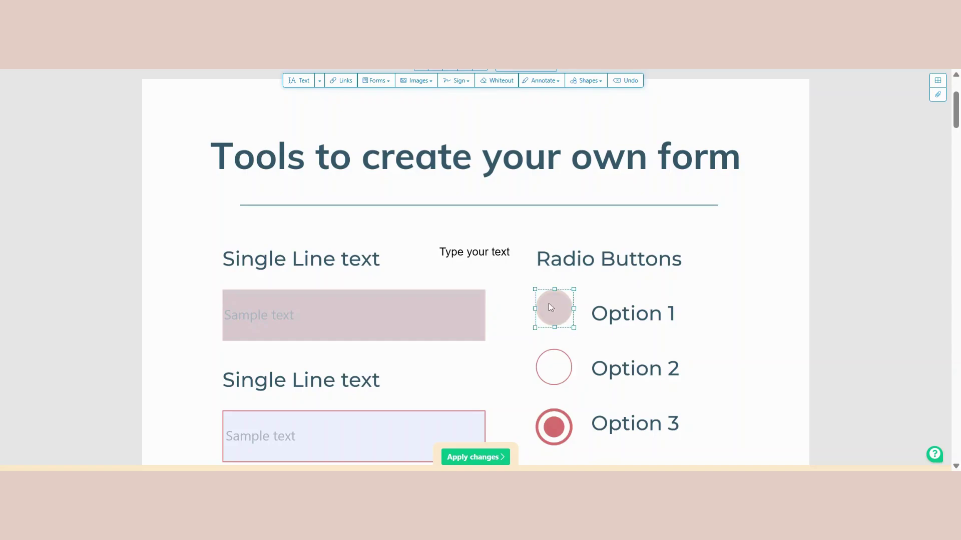
{"action": "left_click", "coordinate": [537, 289]}
{"action": "left_click", "coordinate": [535, 288]}
{"action": "left_click", "coordinate": [754, 298]}
Add radio button fields on the Option 2 and Option 3 circles
{"action": "left_click", "coordinate": [377, 81]}
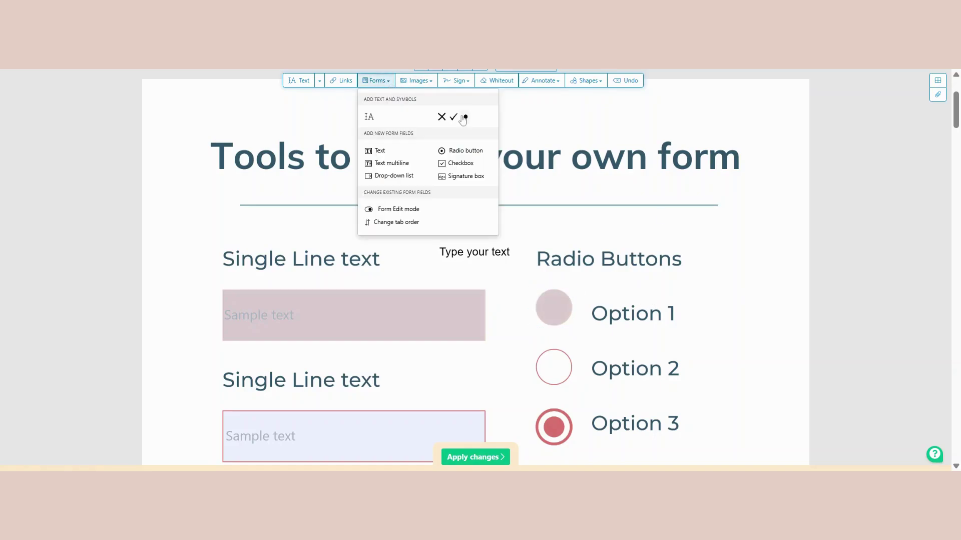
{"action": "left_click", "coordinate": [467, 164]}
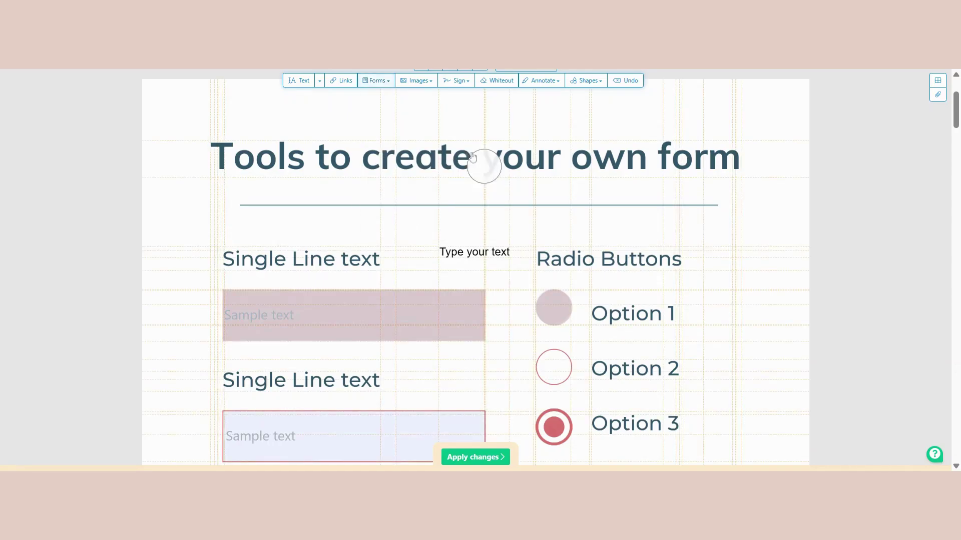
{"action": "left_click", "coordinate": [543, 360]}
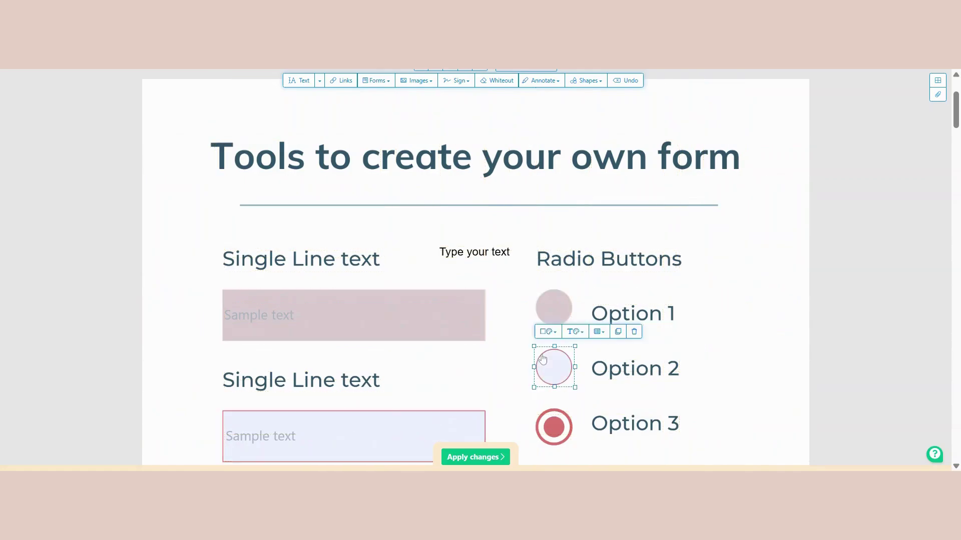
{"action": "left_click", "coordinate": [381, 80]}
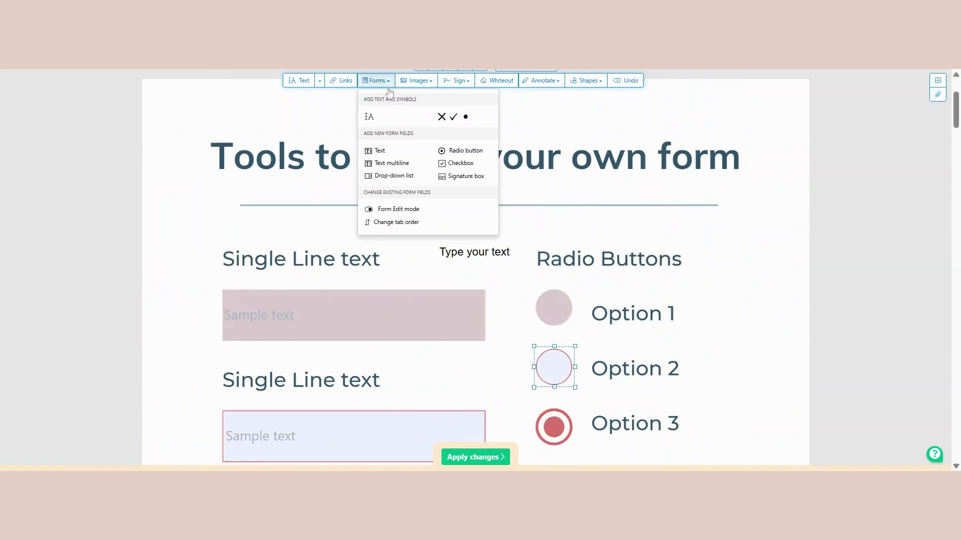
{"action": "left_click", "coordinate": [465, 149]}
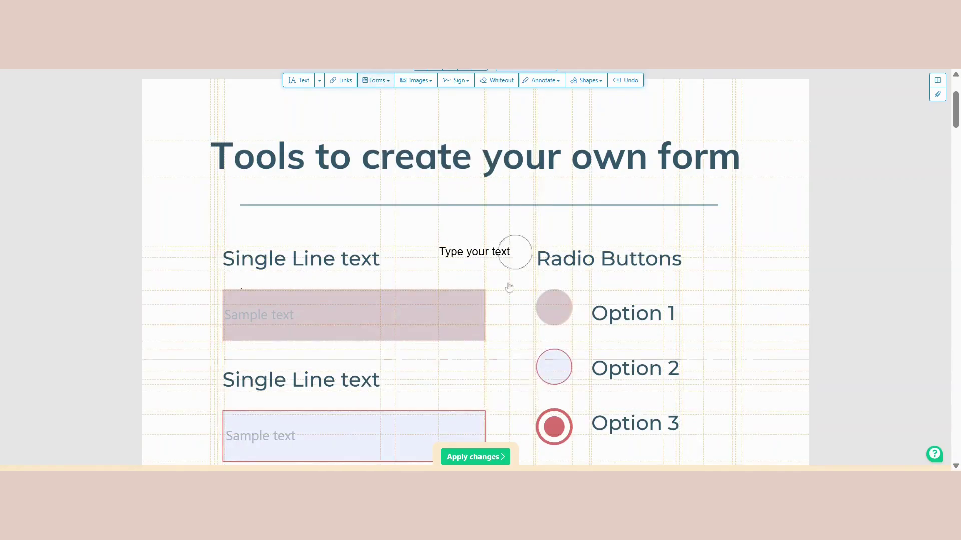
{"action": "left_click", "coordinate": [543, 419]}
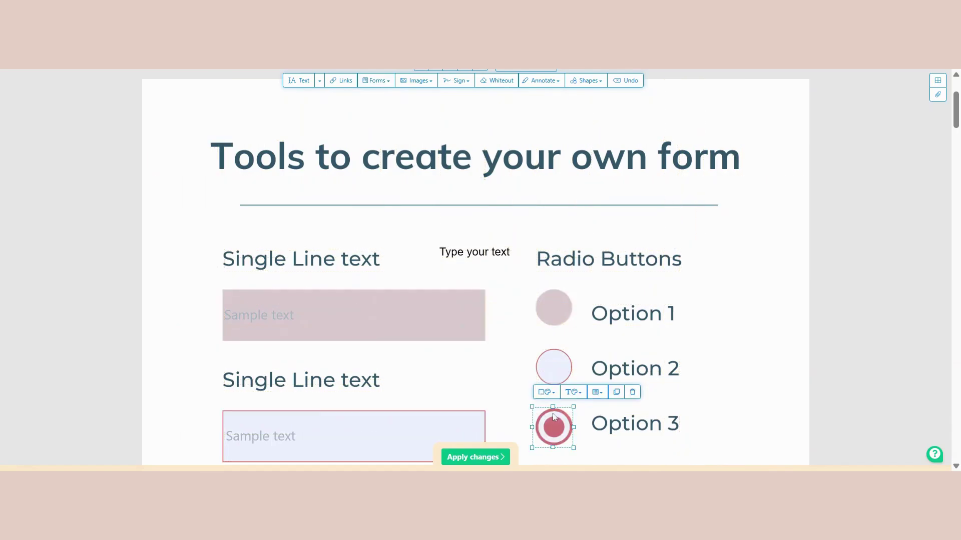
{"action": "scroll", "coordinate": [643, 384], "scroll_direction": "down", "scroll_amount": 2}
{"action": "scroll", "coordinate": [642, 385], "scroll_direction": "down", "scroll_amount": 3}
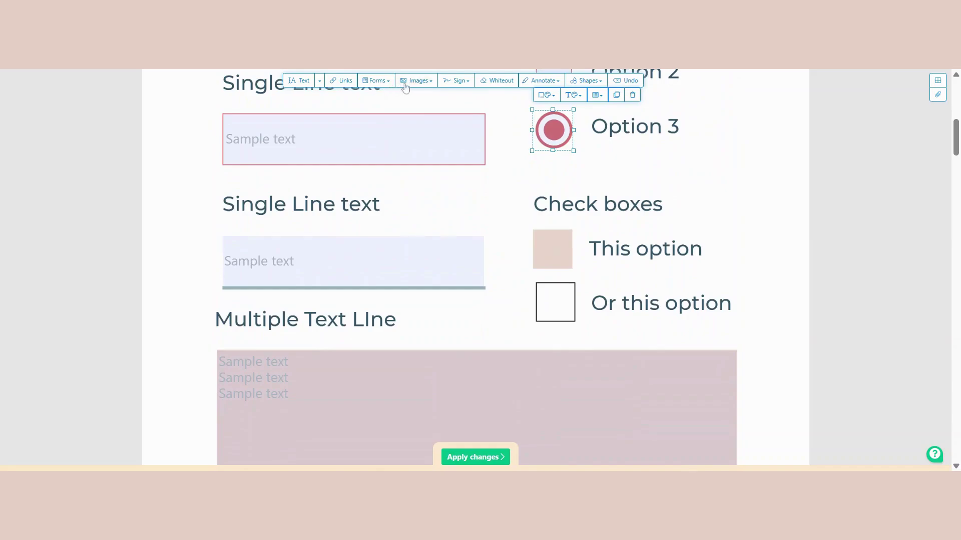
Add checkbox fields on the 'This option' and 'Or this option' squares, sizing the first to fit
{"action": "left_click", "coordinate": [379, 83]}
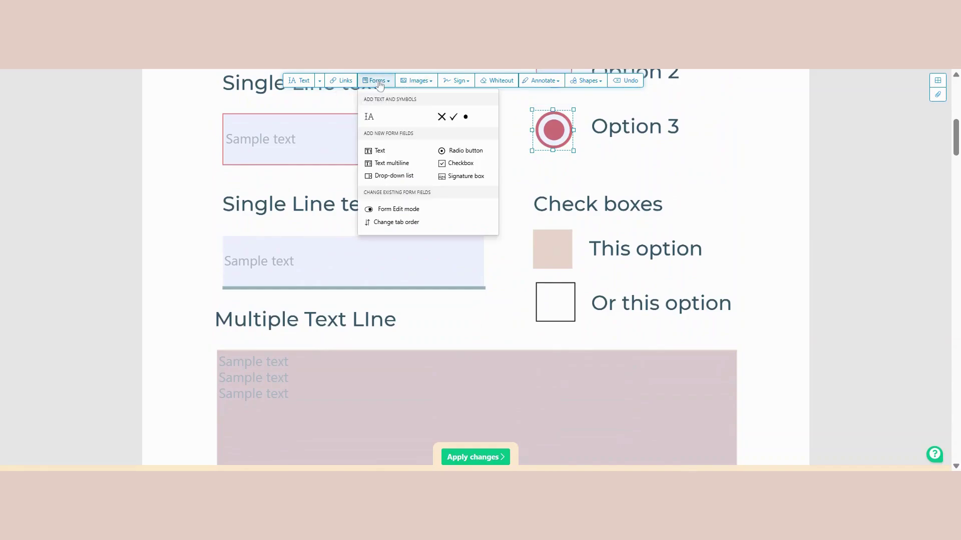
{"action": "left_click", "coordinate": [459, 163]}
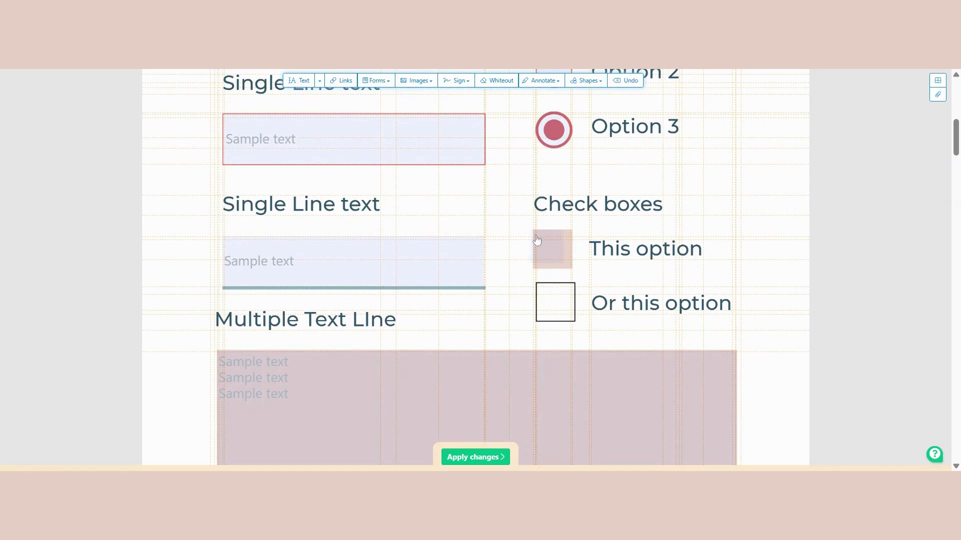
{"action": "left_click", "coordinate": [567, 269]}
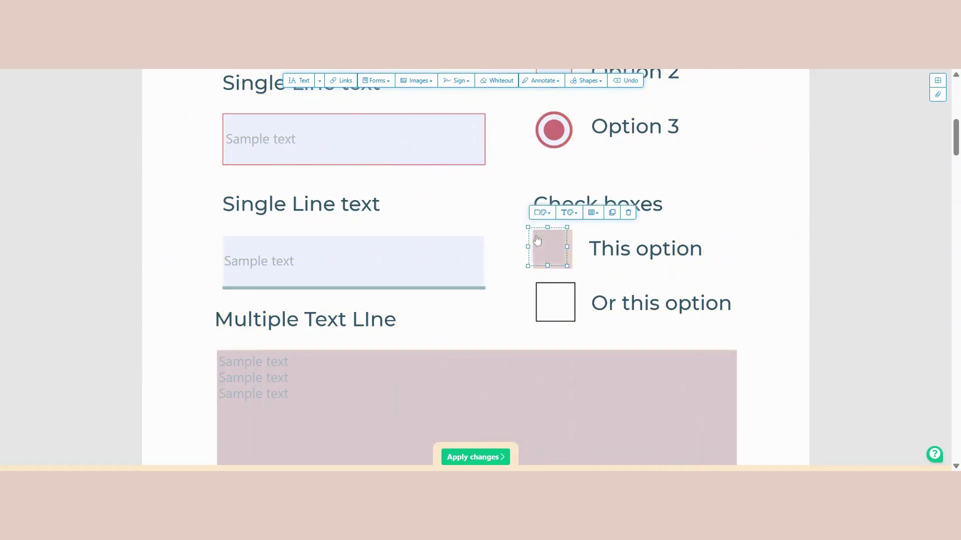
{"action": "left_click_drag", "start_coordinate": [567, 266], "coordinate": [570, 266]}
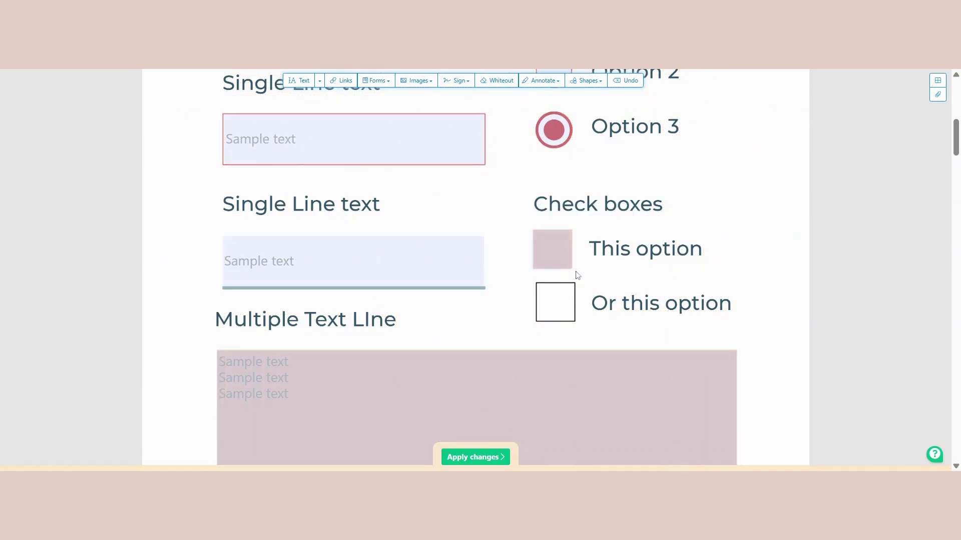
{"action": "left_click", "coordinate": [376, 83]}
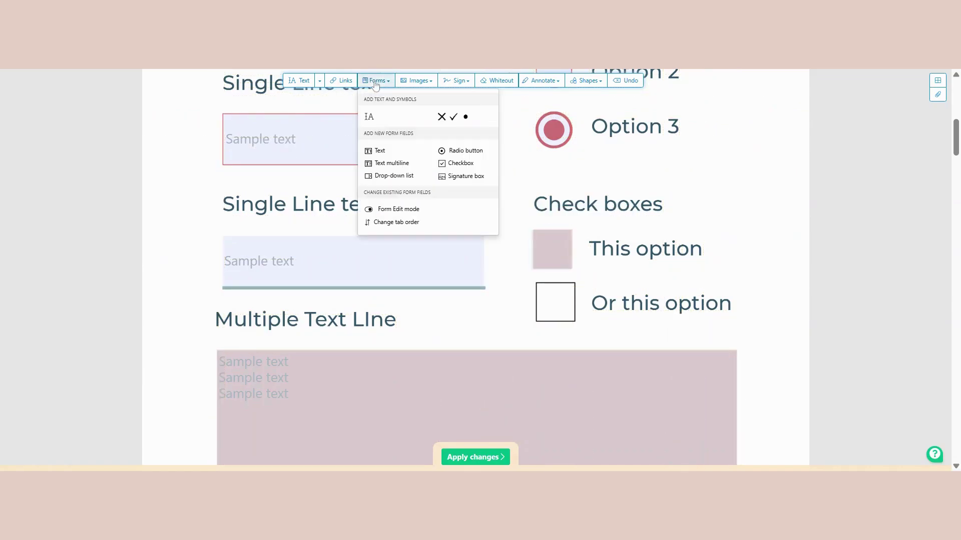
{"action": "left_click", "coordinate": [458, 164]}
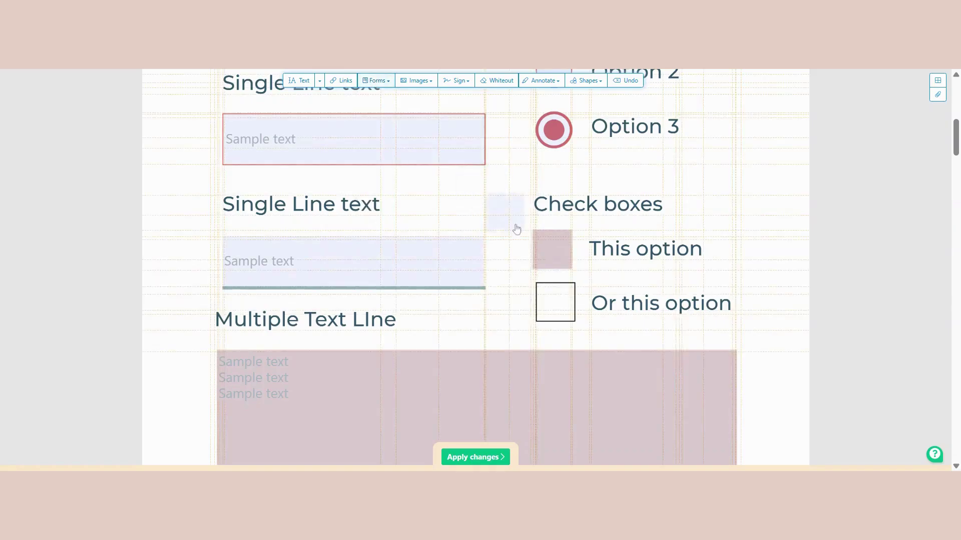
{"action": "left_click", "coordinate": [542, 291]}
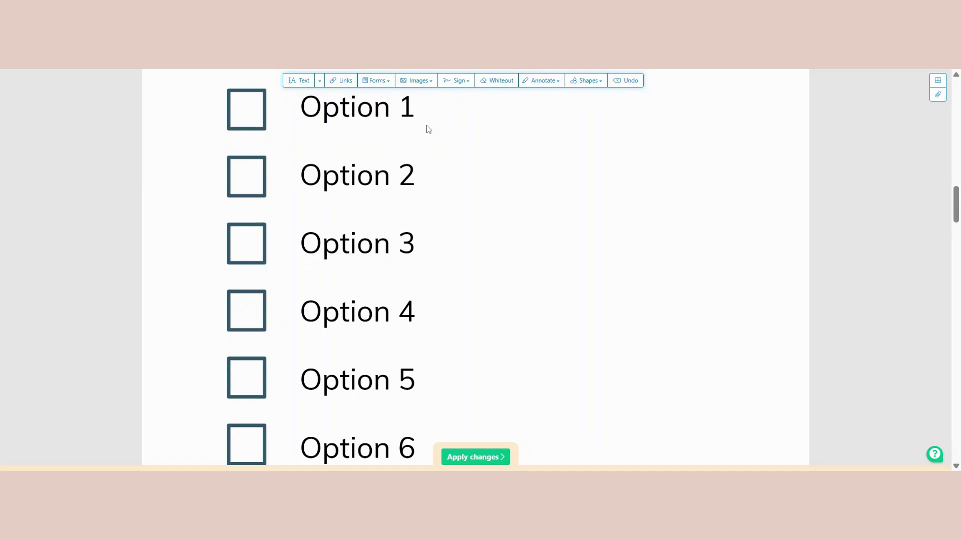
Place checkbox fields on the Option 1, Option 2 and Option 3 boxes
{"action": "left_click", "coordinate": [381, 81]}
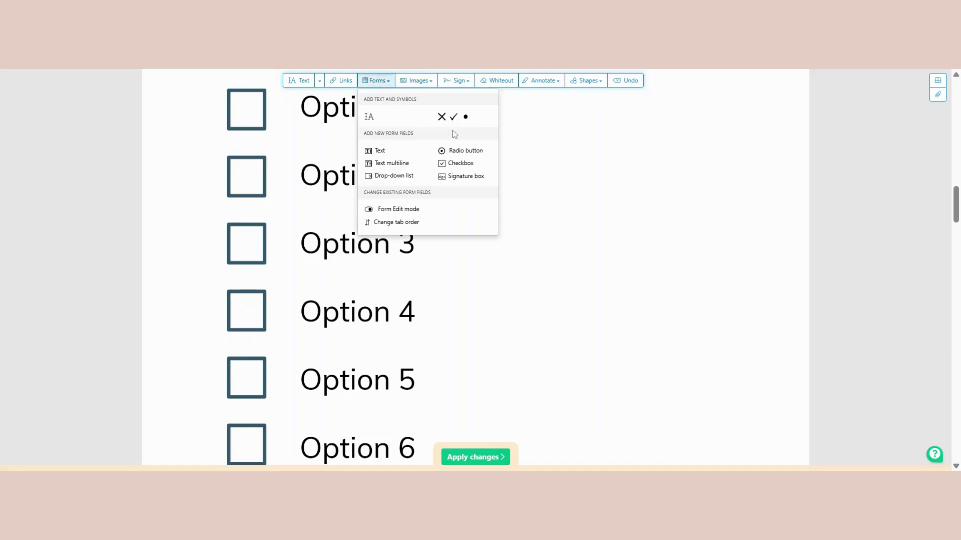
{"action": "left_click", "coordinate": [463, 165]}
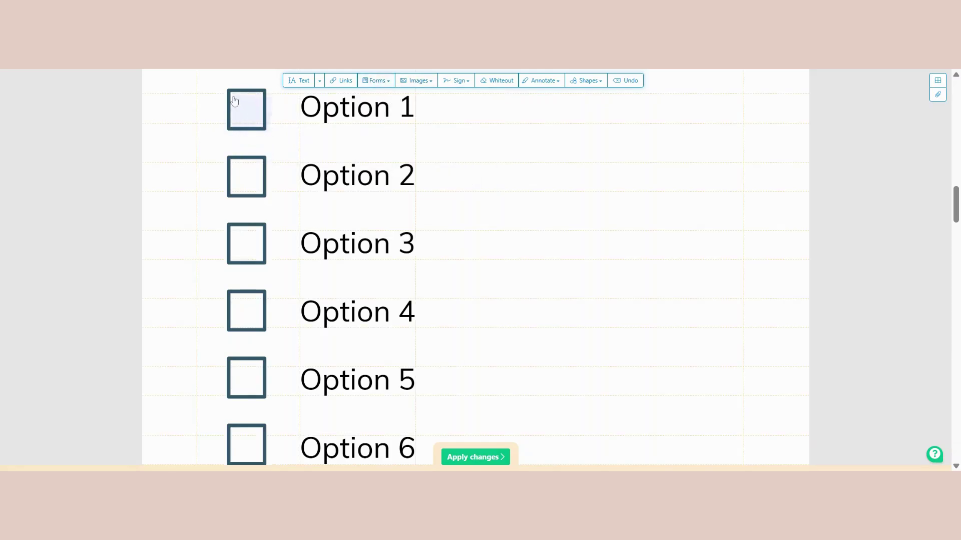
{"action": "left_click", "coordinate": [232, 100]}
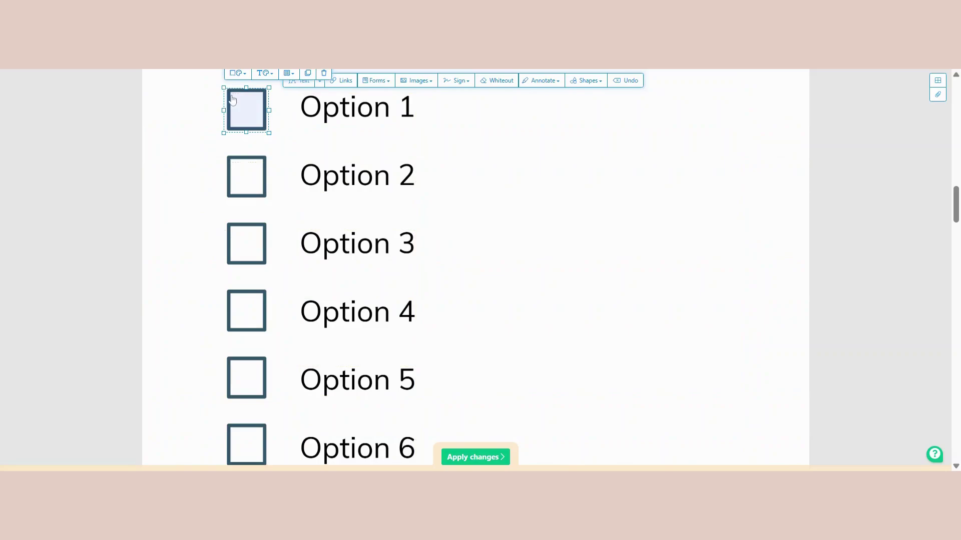
{"action": "left_click", "coordinate": [378, 80]}
{"action": "left_click", "coordinate": [463, 165]}
{"action": "left_click", "coordinate": [231, 165]}
{"action": "left_click", "coordinate": [378, 81]}
{"action": "left_click", "coordinate": [463, 166]}
{"action": "left_click", "coordinate": [233, 236]}
Place checkbox fields on the Option 4, Option 5 and Option 6 boxes
{"action": "left_click", "coordinate": [377, 81]}
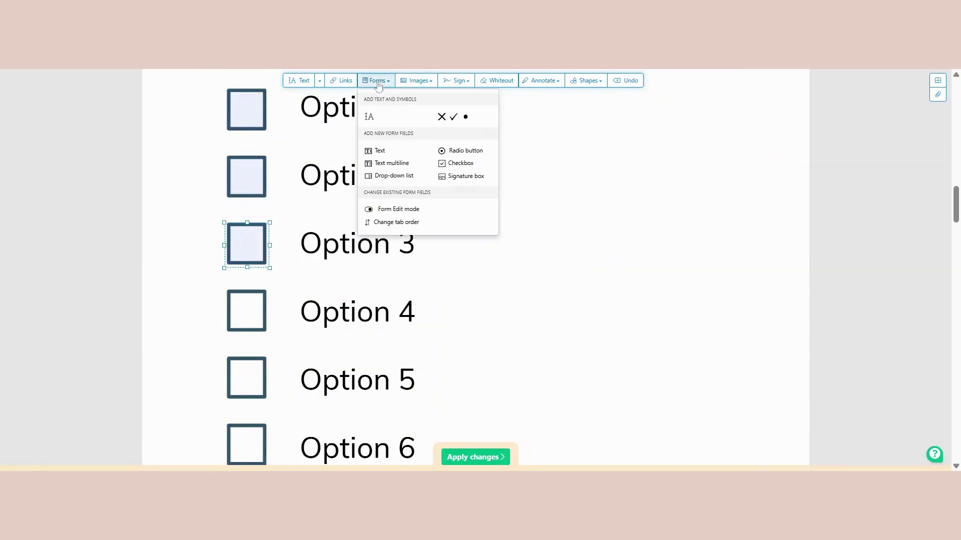
{"action": "left_click", "coordinate": [463, 165]}
{"action": "left_click", "coordinate": [235, 302]}
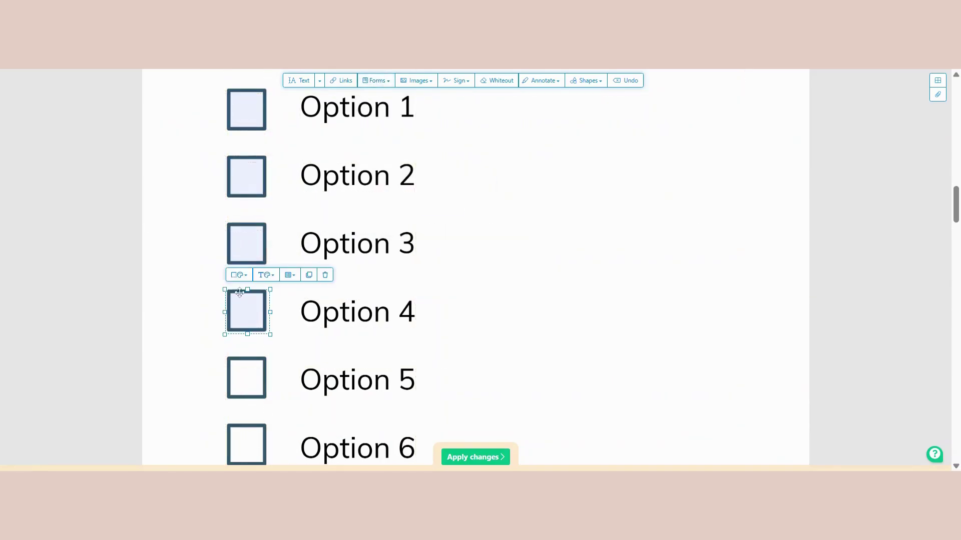
{"action": "left_click", "coordinate": [378, 81]}
{"action": "left_click", "coordinate": [463, 166]}
{"action": "scroll", "coordinate": [307, 297], "scroll_direction": "down", "scroll_amount": 2}
{"action": "scroll", "coordinate": [308, 297], "scroll_direction": "down", "scroll_amount": 1}
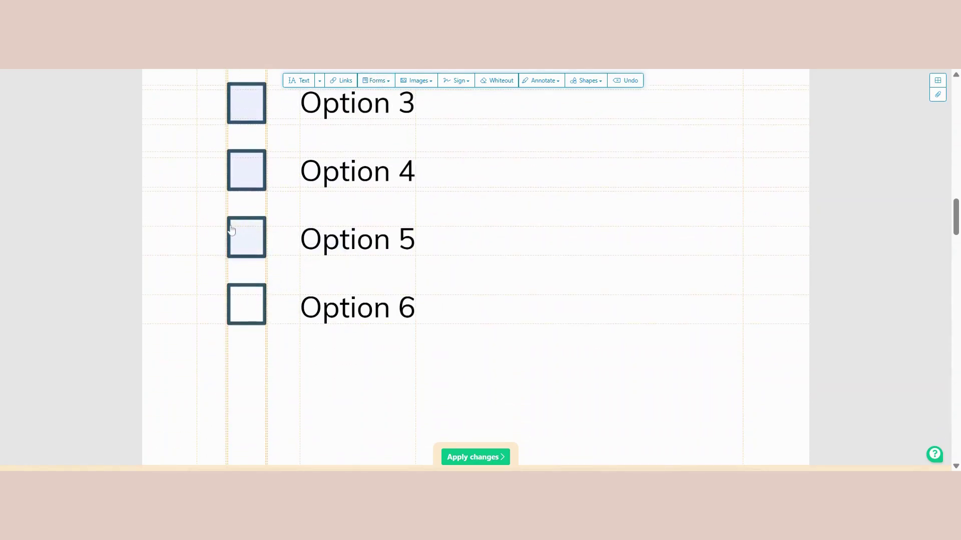
{"action": "left_click", "coordinate": [232, 237]}
{"action": "left_click", "coordinate": [378, 81]}
{"action": "left_click", "coordinate": [456, 165]}
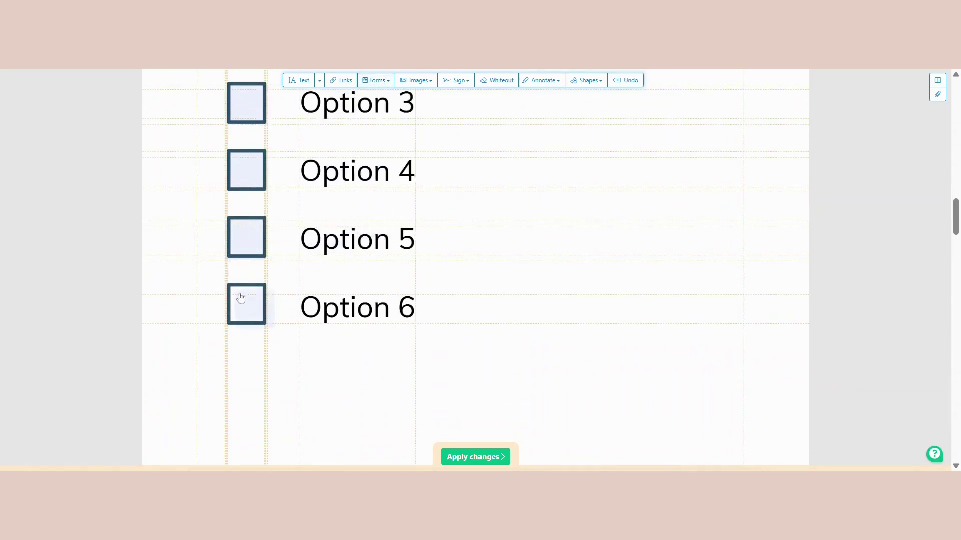
{"action": "left_click", "coordinate": [247, 302]}
{"action": "scroll", "coordinate": [400, 297], "scroll_direction": "down", "scroll_amount": 5}
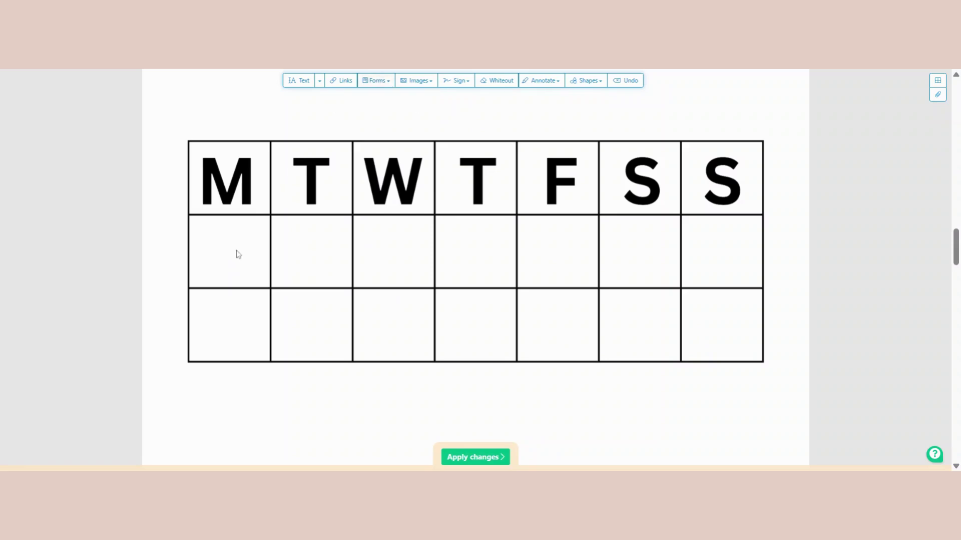
Add checkbox fields in the weekday cells under M and T, enlarging the first to fill its cell
{"action": "left_click", "coordinate": [375, 81]}
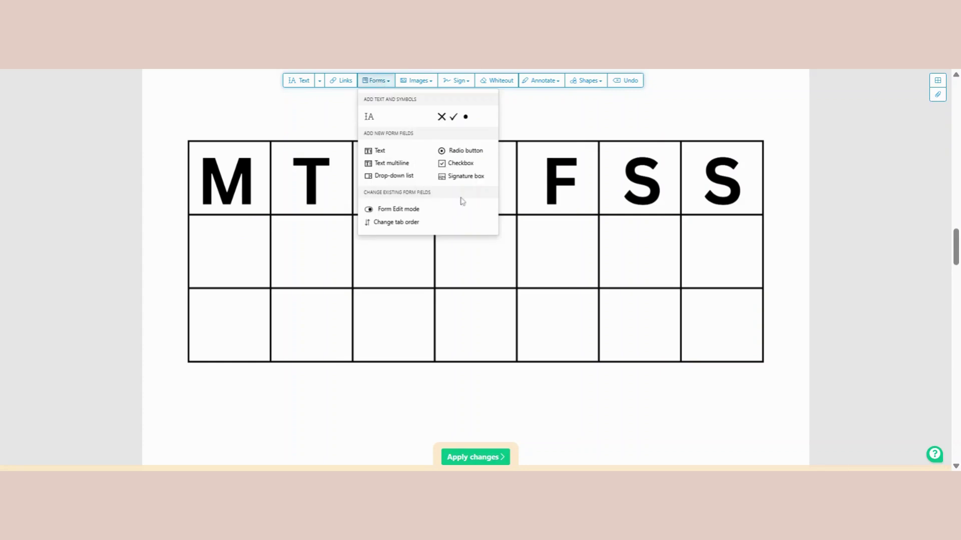
{"action": "left_click", "coordinate": [460, 164]}
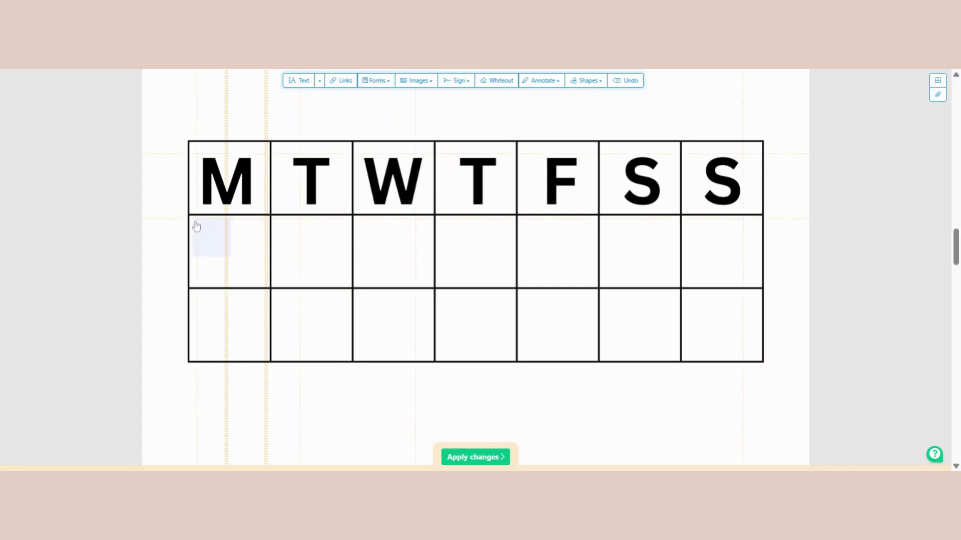
{"action": "left_click", "coordinate": [195, 226]}
{"action": "mouse_move", "coordinate": [230, 256]}
{"action": "left_mouse_down"}
{"action": "mouse_move", "coordinate": [287, 292]}
{"action": "mouse_move", "coordinate": [268, 293]}
{"action": "mouse_move", "coordinate": [233, 254]}
{"action": "left_mouse_up"}
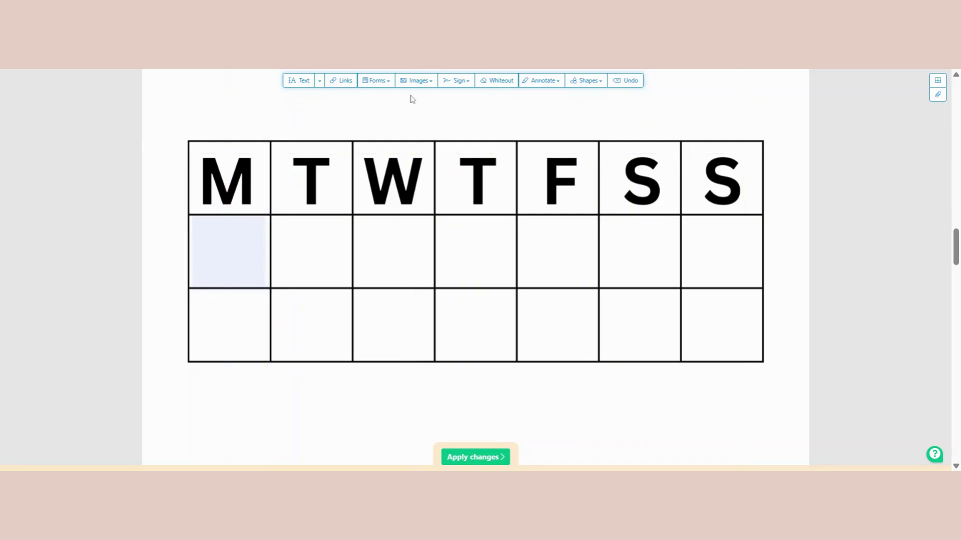
{"action": "left_click", "coordinate": [376, 80]}
{"action": "left_click", "coordinate": [459, 163]}
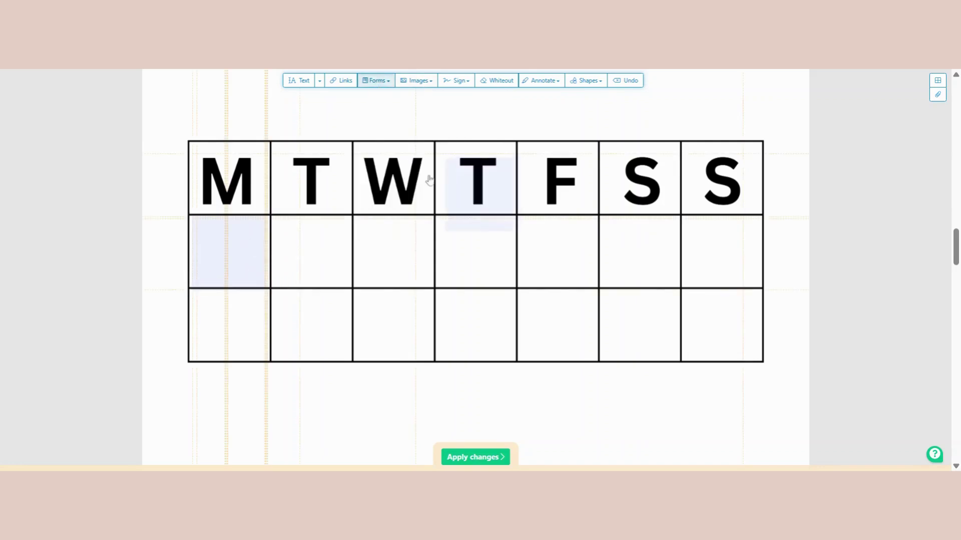
{"action": "left_click", "coordinate": [282, 226]}
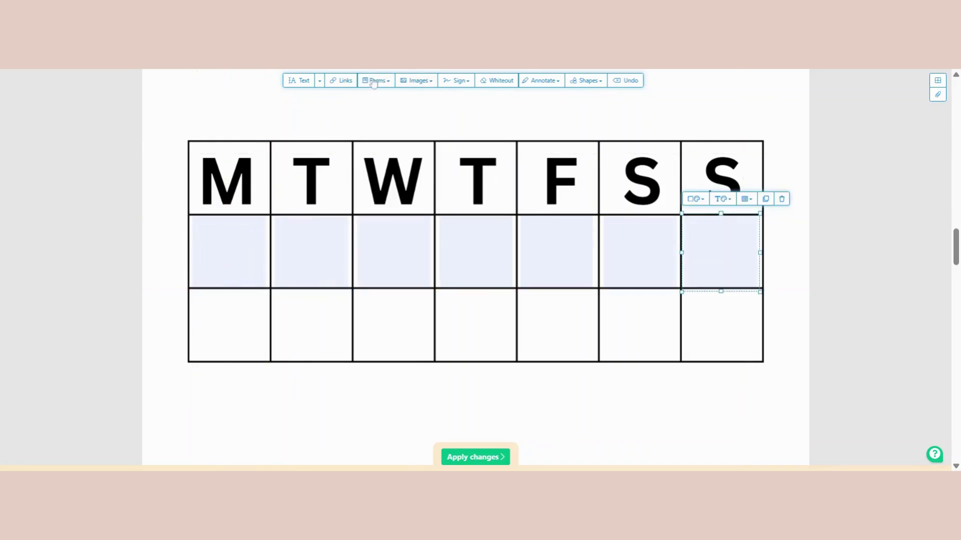
Add text fields in the bottom-row cells under M, T and the last S
{"action": "left_click", "coordinate": [384, 85]}
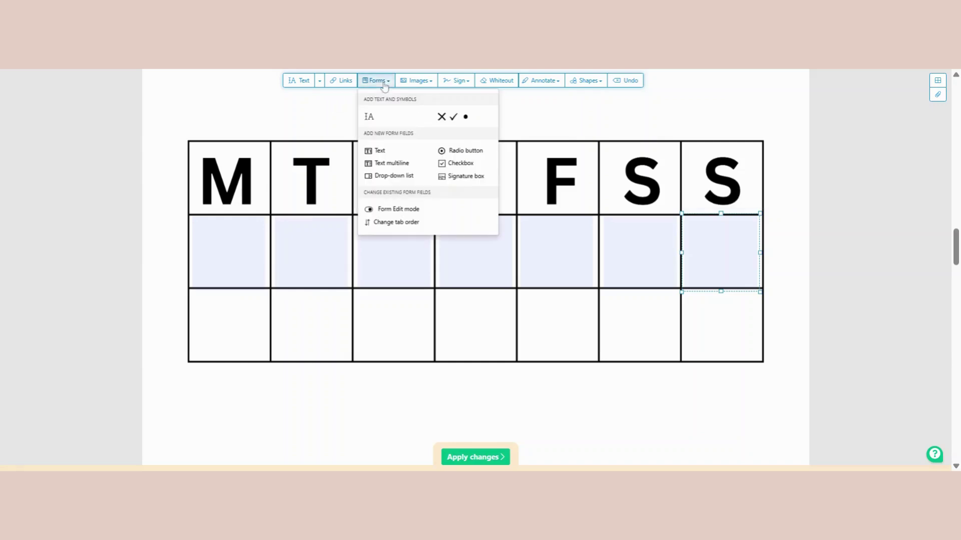
{"action": "left_click", "coordinate": [383, 156]}
{"action": "left_click", "coordinate": [194, 297]}
{"action": "left_click_drag", "start_coordinate": [357, 442], "coordinate": [272, 352]}
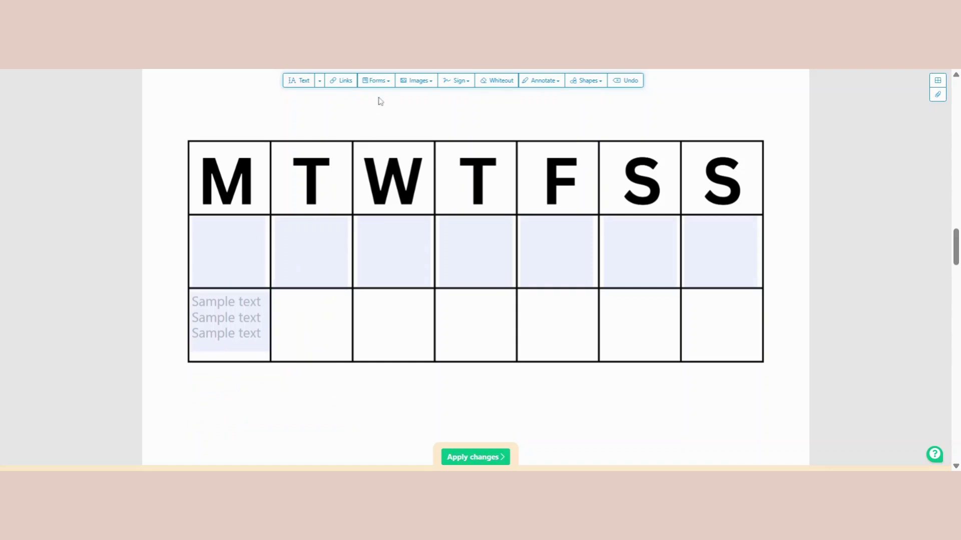
{"action": "left_click", "coordinate": [375, 80]}
{"action": "left_click", "coordinate": [379, 150]}
{"action": "left_click", "coordinate": [275, 303]}
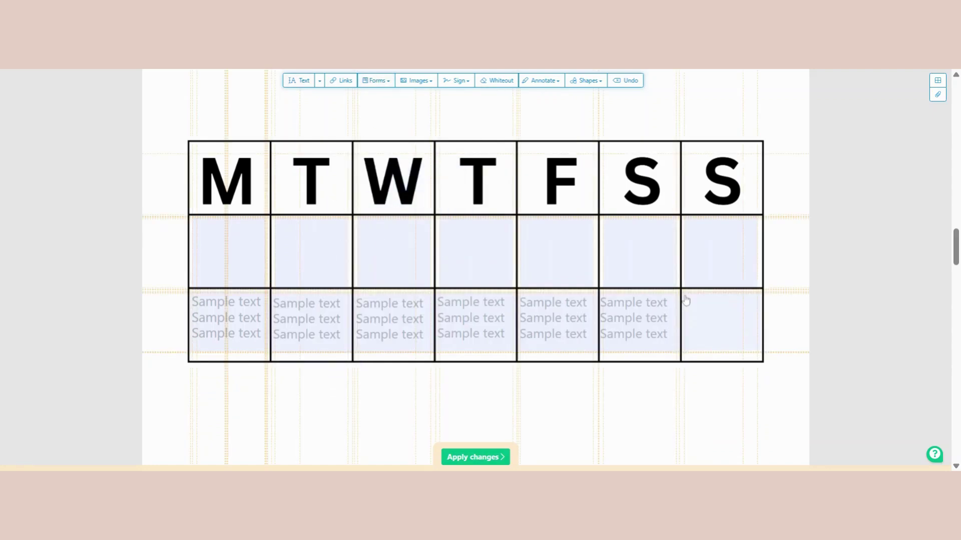
{"action": "left_click", "coordinate": [686, 300]}
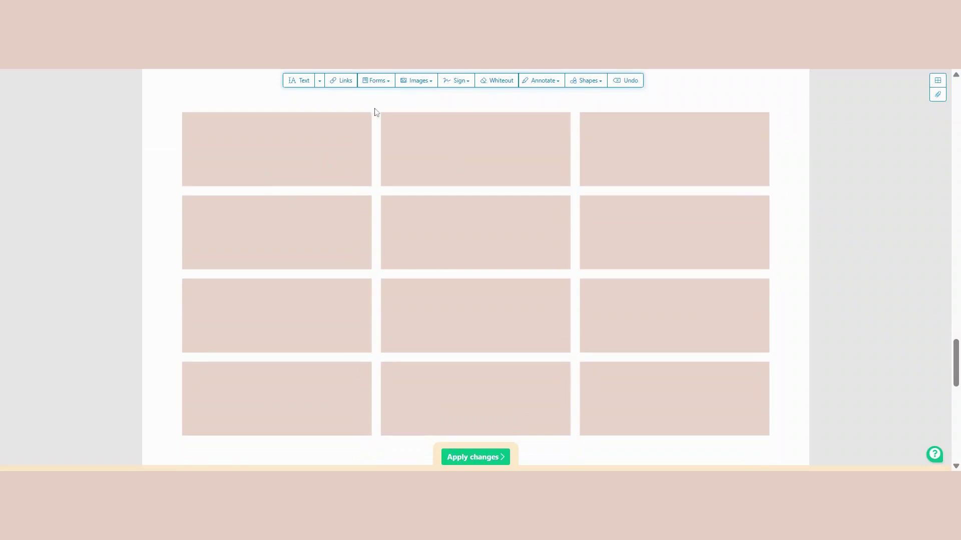
Add single-line text fields to the three top pink boxes, fitting the first one to its box
{"action": "key", "text": "ctrl+v"}
{"action": "left_click_drag", "start_coordinate": [446, 176], "coordinate": [374, 154]}
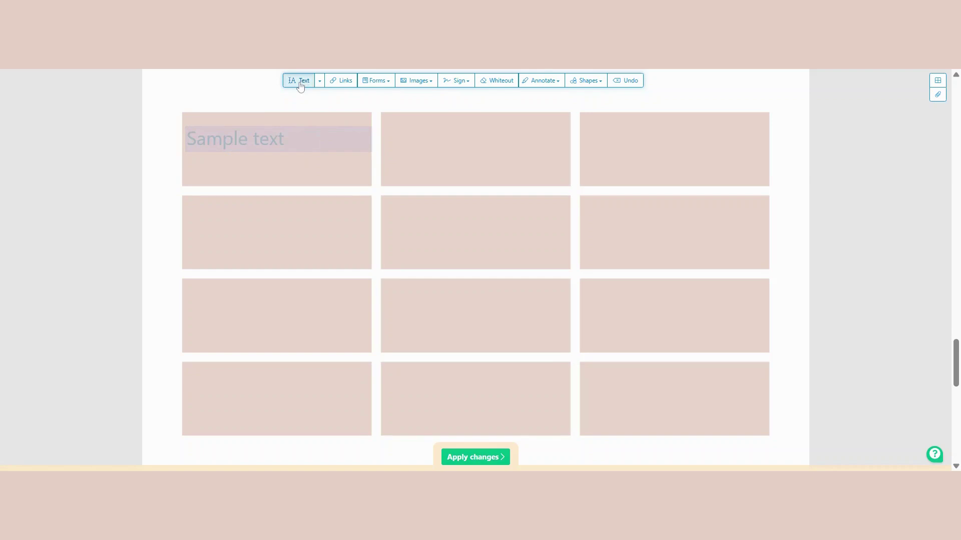
{"action": "left_click", "coordinate": [275, 137]}
{"action": "left_click_drag", "start_coordinate": [274, 137], "coordinate": [279, 150]}
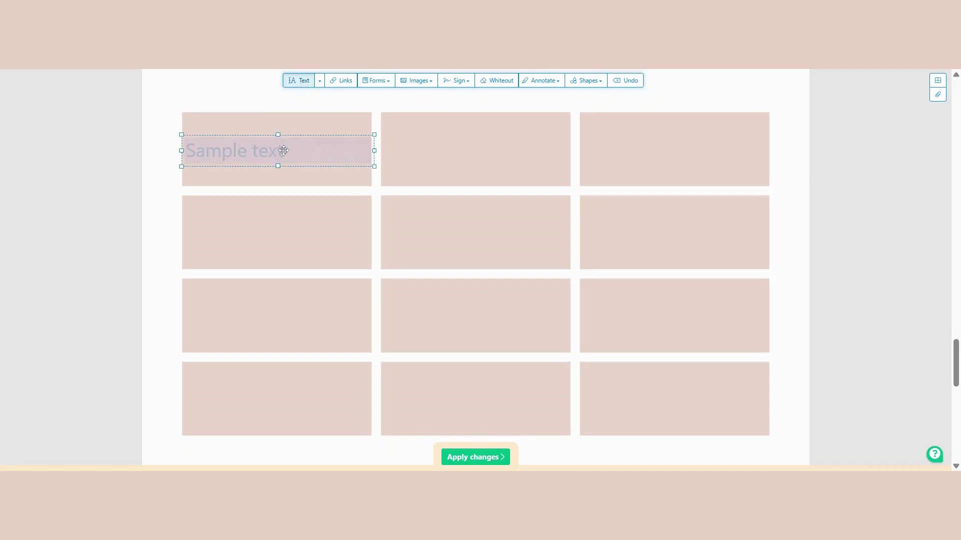
{"action": "left_click", "coordinate": [375, 83]}
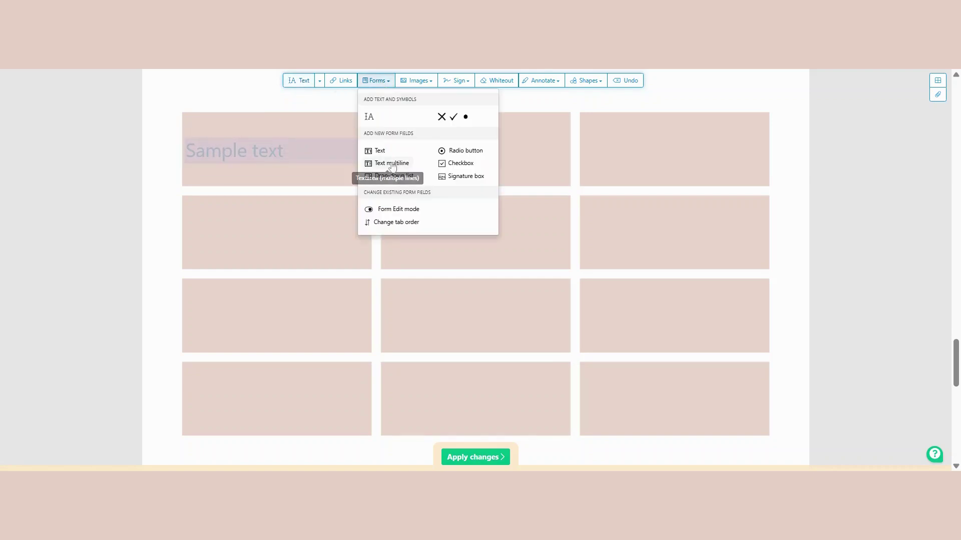
{"action": "left_click", "coordinate": [381, 151]}
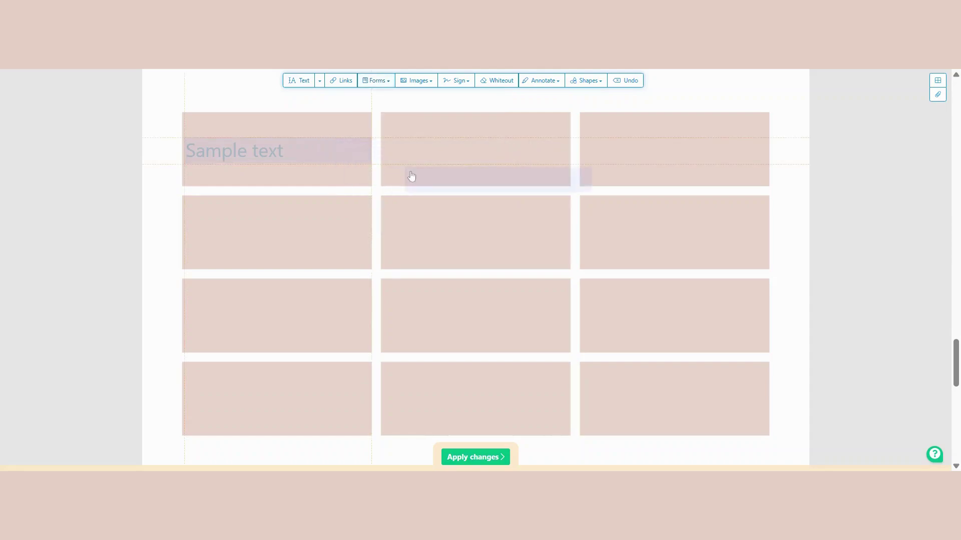
{"action": "left_click", "coordinate": [388, 148]}
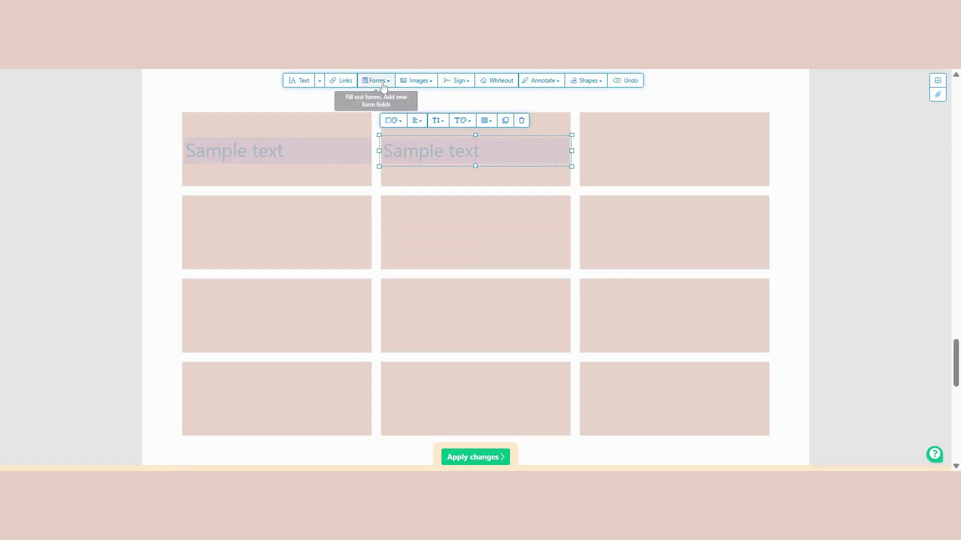
{"action": "left_click", "coordinate": [383, 86]}
{"action": "left_click", "coordinate": [380, 151]}
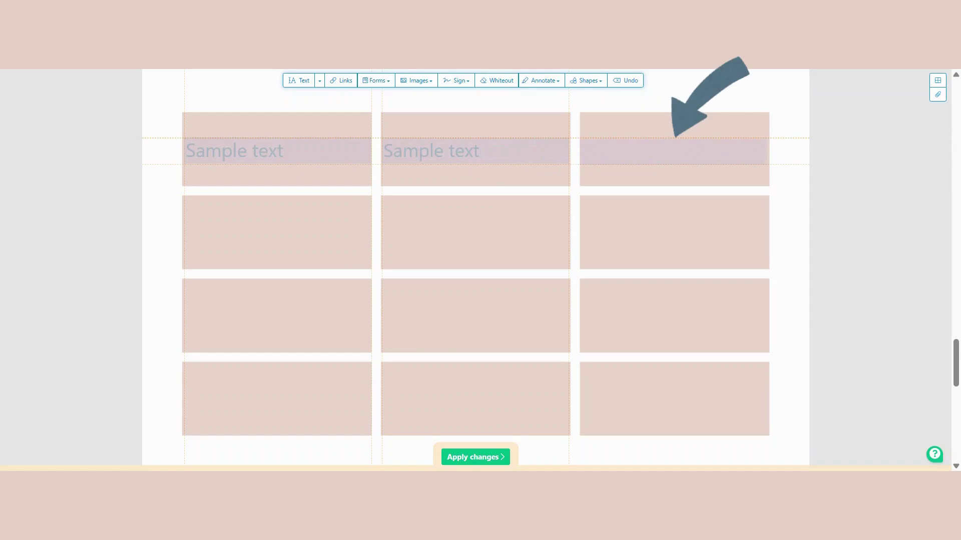
{"action": "left_click", "coordinate": [585, 150]}
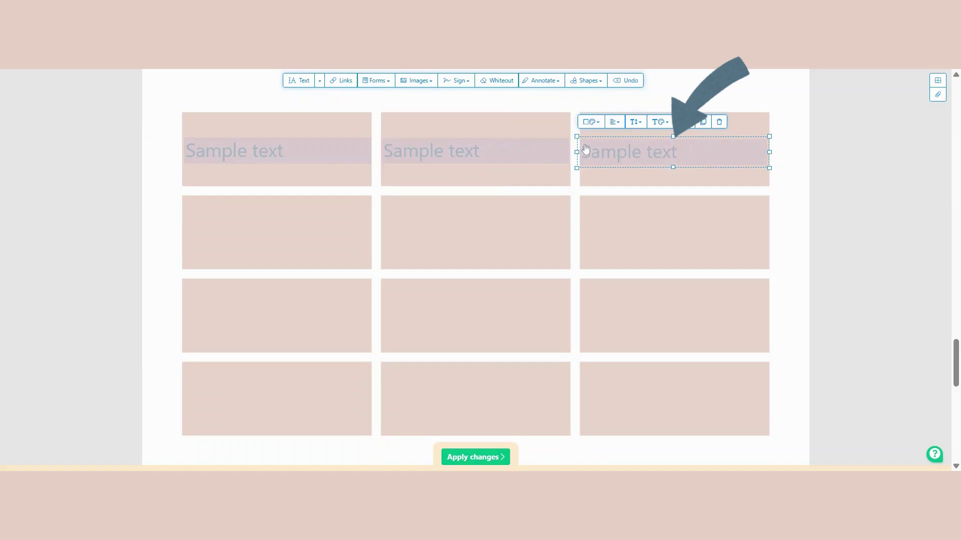
Place multi-line text fields in the left, middle and right boxes of the second row
{"action": "left_click", "coordinate": [378, 84]}
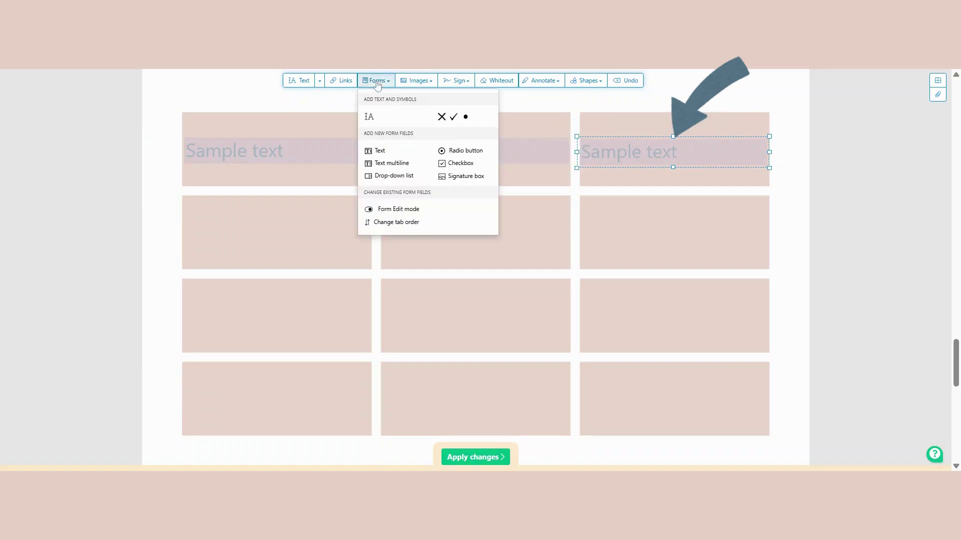
{"action": "left_click", "coordinate": [383, 163]}
{"action": "left_click", "coordinate": [189, 205]}
{"action": "left_click_drag", "start_coordinate": [265, 255], "coordinate": [370, 267]}
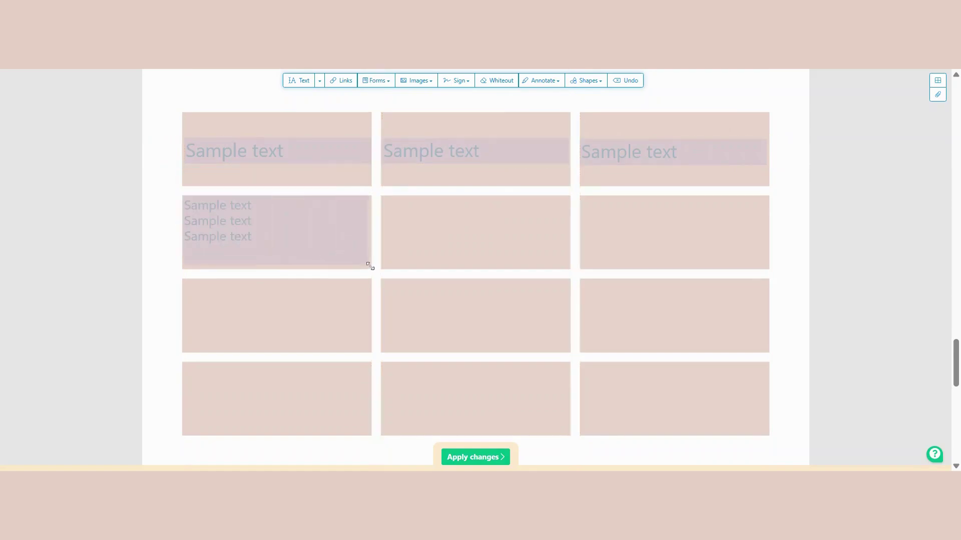
{"action": "left_click", "coordinate": [384, 83]}
{"action": "left_click", "coordinate": [383, 162]}
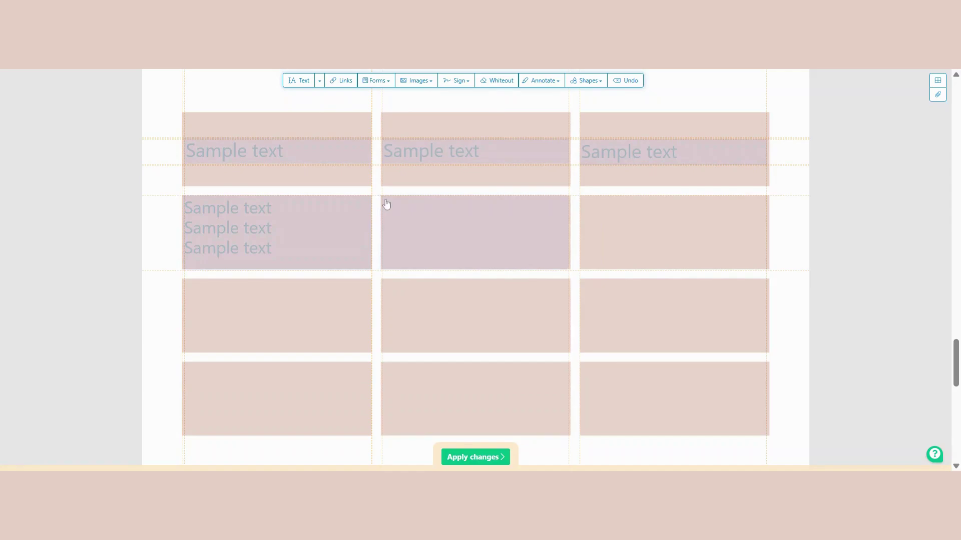
{"action": "left_click", "coordinate": [386, 204]}
{"action": "left_click", "coordinate": [377, 81]}
{"action": "left_click", "coordinate": [383, 162]}
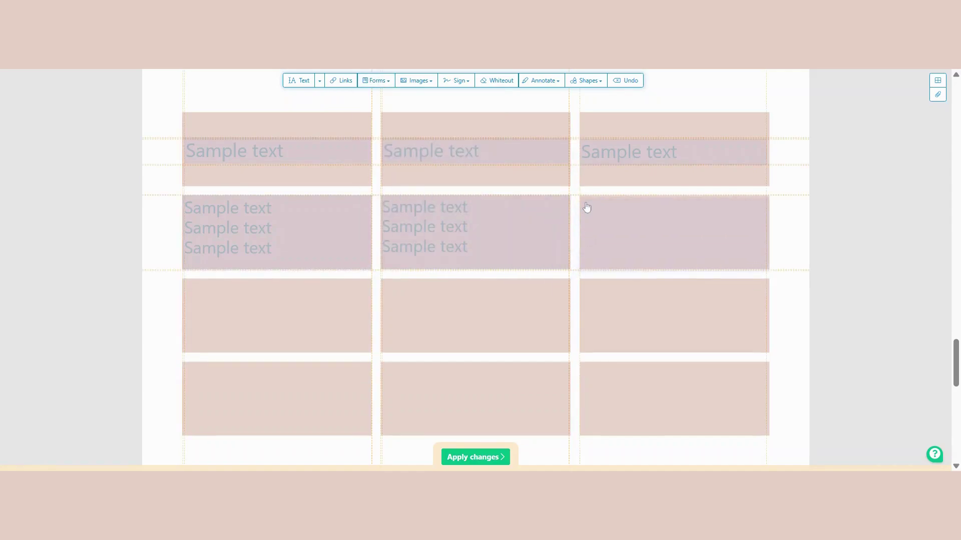
{"action": "left_click", "coordinate": [587, 208]}
Place multi-line text fields in the left, middle and right boxes of the third row
{"action": "left_click", "coordinate": [377, 81]}
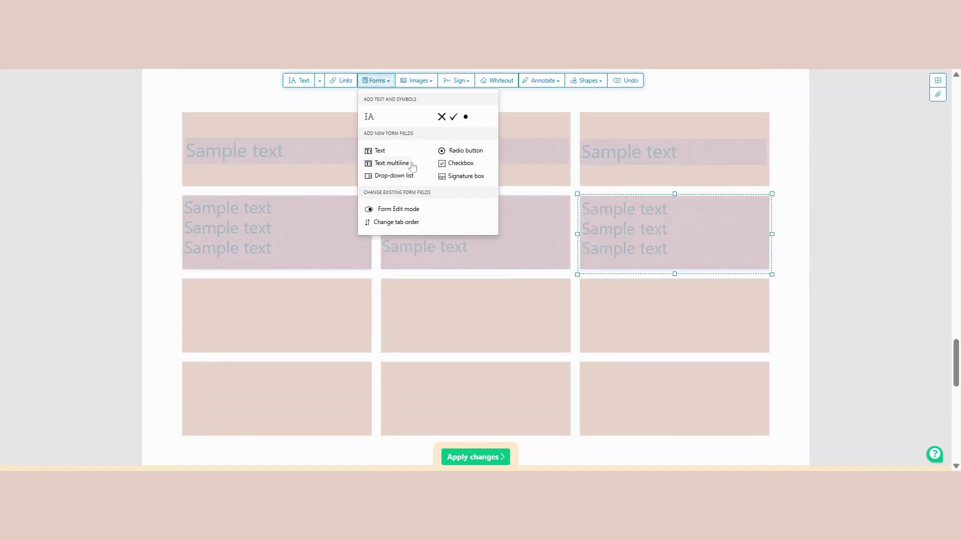
{"action": "left_click", "coordinate": [399, 166]}
{"action": "left_click", "coordinate": [191, 290]}
{"action": "left_click", "coordinate": [377, 81]}
{"action": "left_click", "coordinate": [399, 165]}
{"action": "left_click", "coordinate": [389, 290]}
{"action": "left_click", "coordinate": [377, 81]}
{"action": "left_click", "coordinate": [399, 165]}
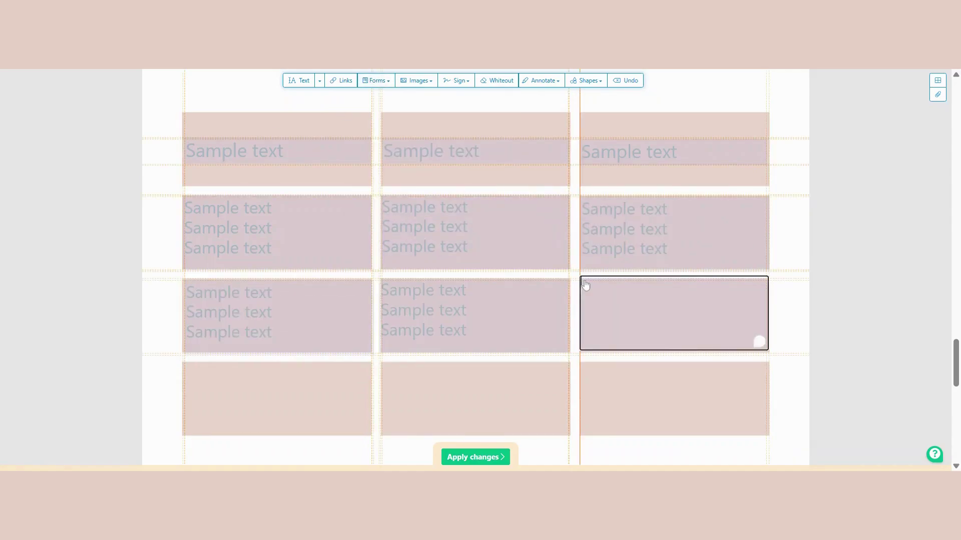
{"action": "left_click", "coordinate": [583, 283]}
{"action": "left_click", "coordinate": [377, 81]}
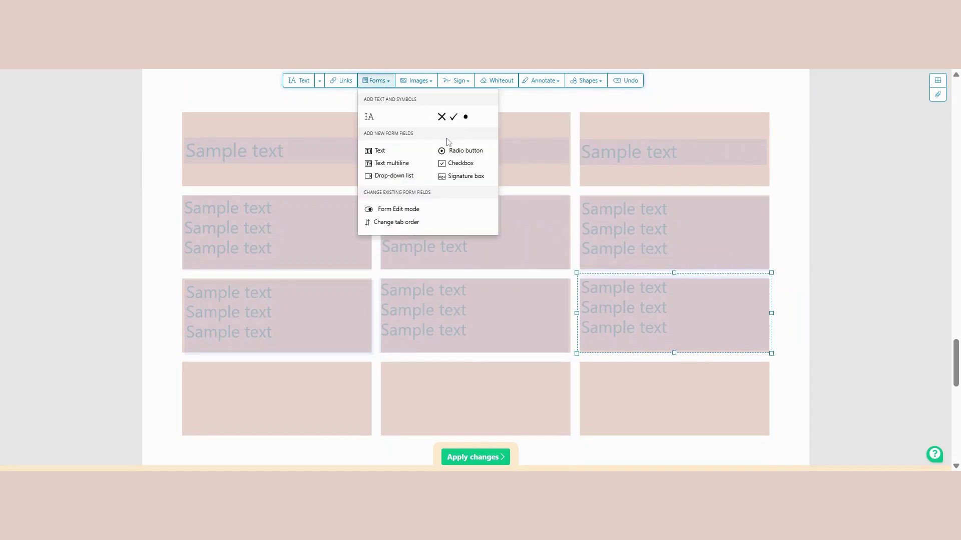
Add checkbox fields to the bottom-left, bottom-middle and bottom-right cells of the page 6 table
{"action": "left_click", "coordinate": [458, 165]}
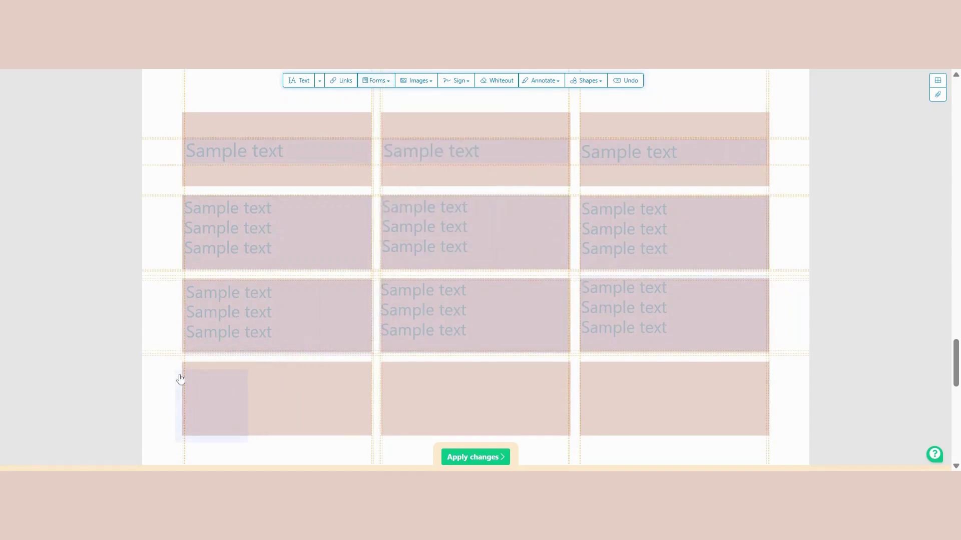
{"action": "left_click", "coordinate": [304, 371]}
{"action": "left_click", "coordinate": [375, 81]}
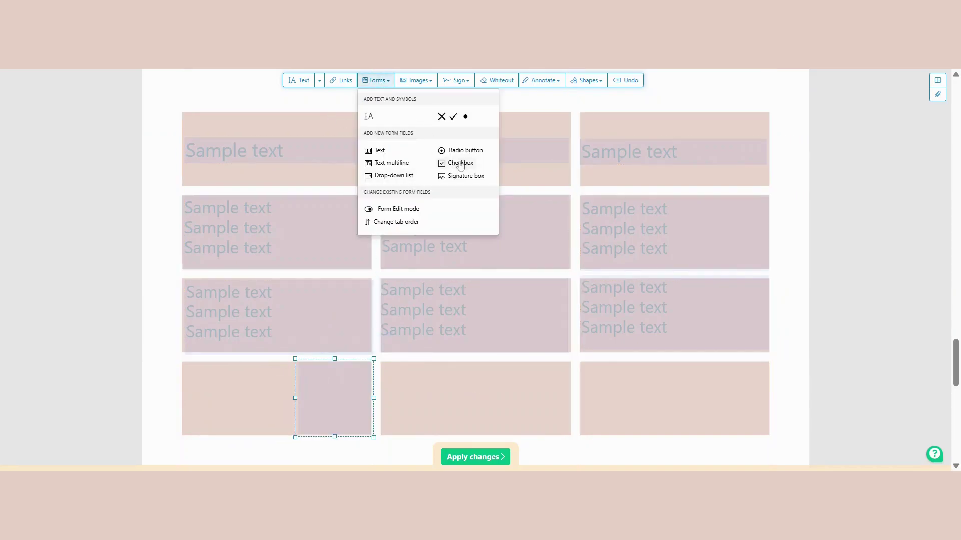
{"action": "left_click", "coordinate": [459, 165]}
{"action": "left_click", "coordinate": [500, 374]}
{"action": "left_click", "coordinate": [377, 81]}
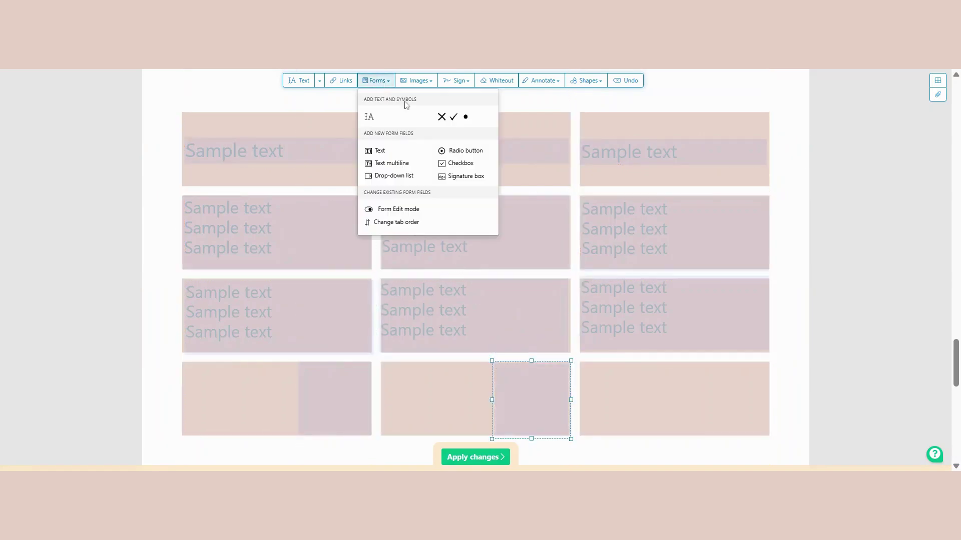
{"action": "left_click", "coordinate": [450, 164]}
{"action": "left_click", "coordinate": [699, 370]}
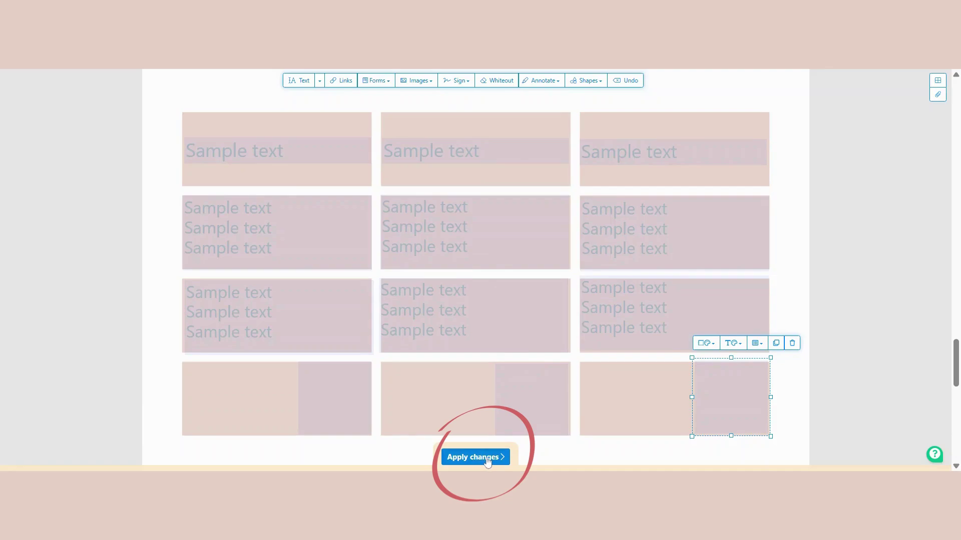
Apply the form edits and download the finished fillable registration form PDF
{"action": "left_click", "coordinate": [486, 459]}
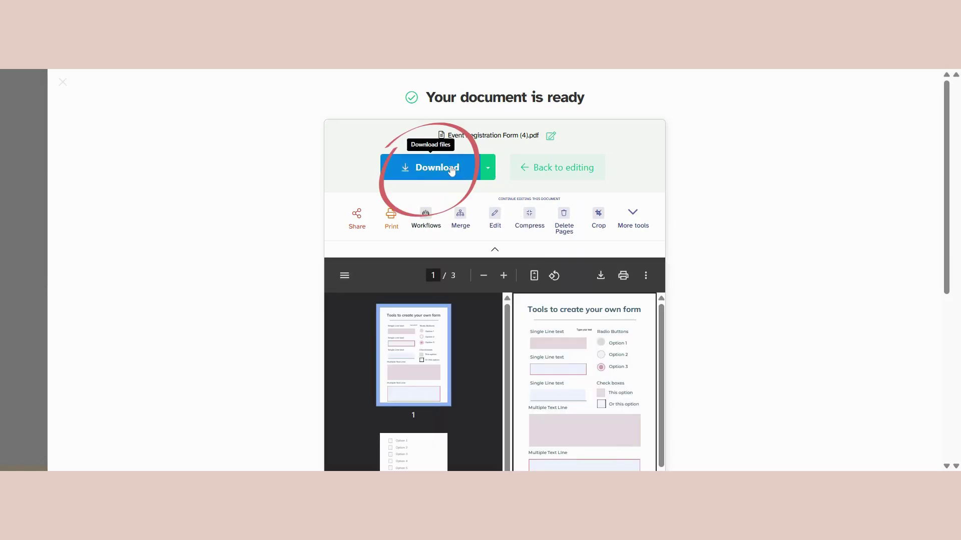
{"action": "left_click", "coordinate": [451, 171]}
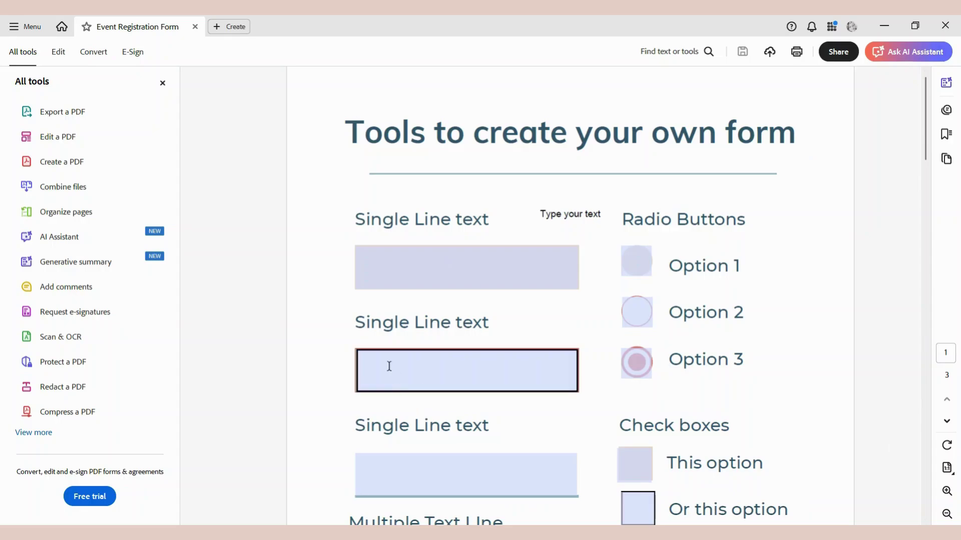
Type in the first single-line text field and select radio Options 1, 2 and 3
{"action": "scroll", "coordinate": [518, 372], "scroll_direction": "down", "scroll_amount": 3}
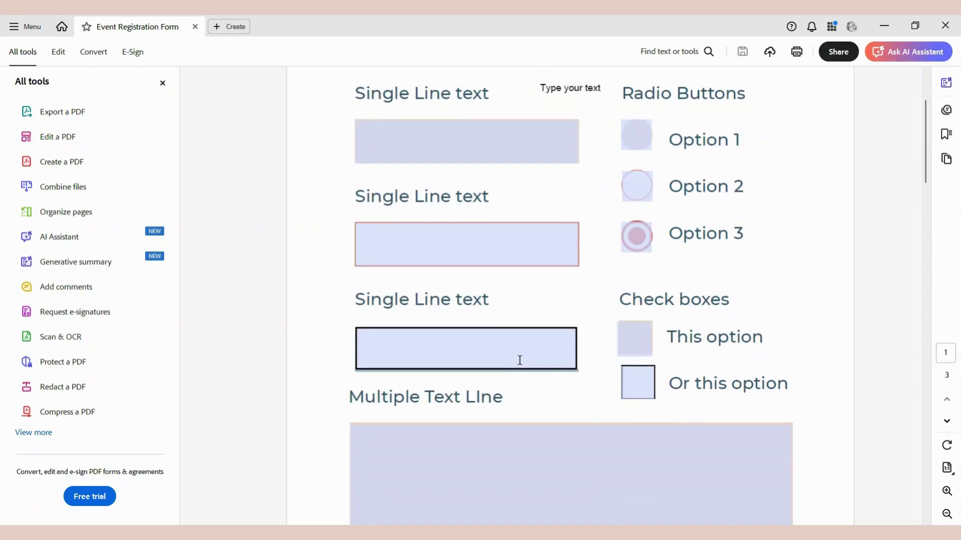
{"action": "scroll", "coordinate": [519, 360], "scroll_direction": "up", "scroll_amount": 4}
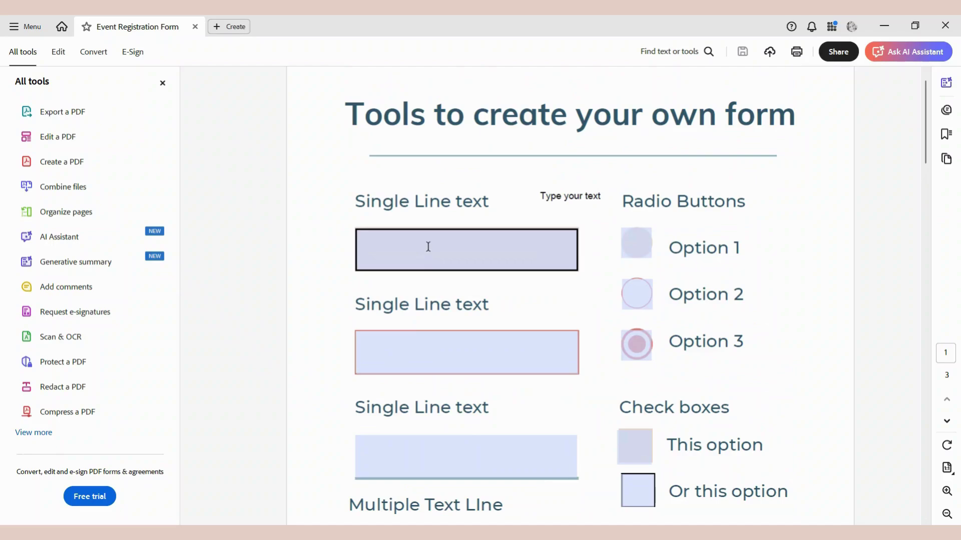
{"action": "left_click", "coordinate": [428, 246]}
{"action": "type", "text": "Single line text"}
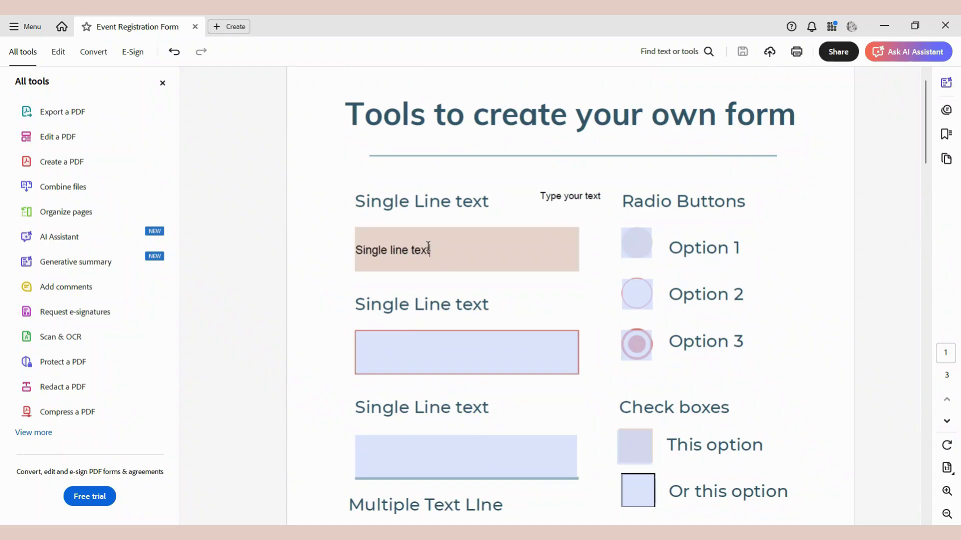
{"action": "left_click", "coordinate": [643, 250]}
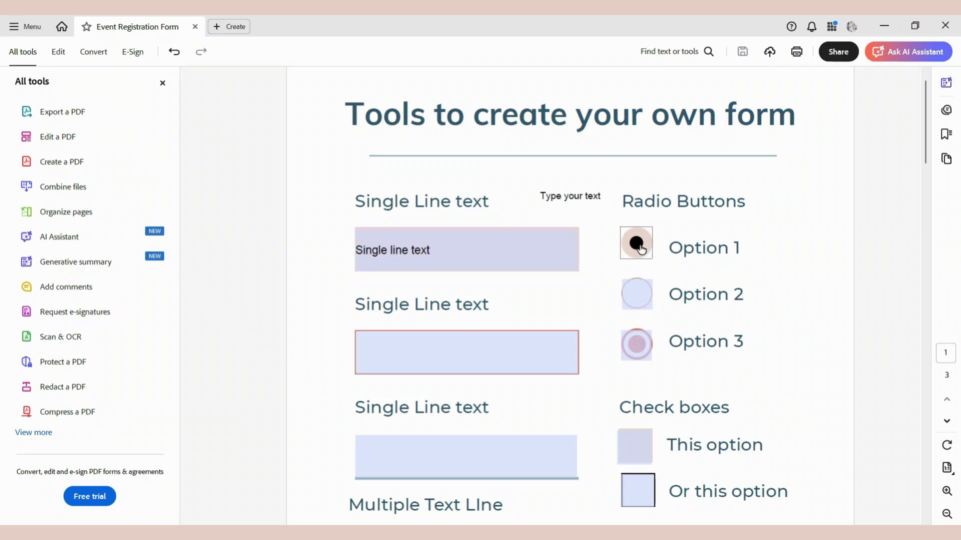
{"action": "left_click", "coordinate": [643, 305]}
{"action": "left_click", "coordinate": [647, 344]}
Tick the 'This option' and 'Or this option' checkboxes and try both Multiple Text Line fields
{"action": "scroll", "coordinate": [687, 354], "scroll_direction": "down", "scroll_amount": 5}
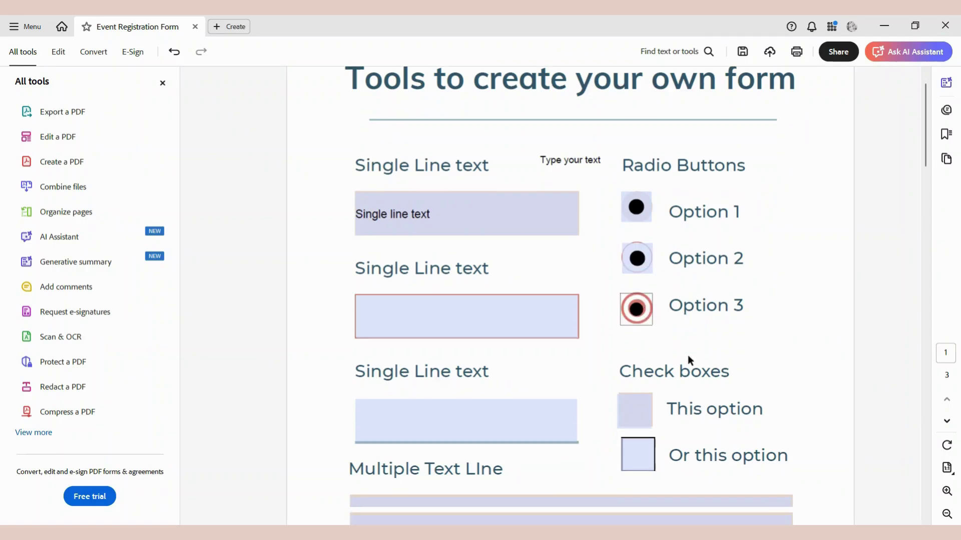
{"action": "left_click", "coordinate": [636, 231]}
{"action": "left_click", "coordinate": [640, 276]}
{"action": "scroll", "coordinate": [382, 396], "scroll_direction": "down", "scroll_amount": 2}
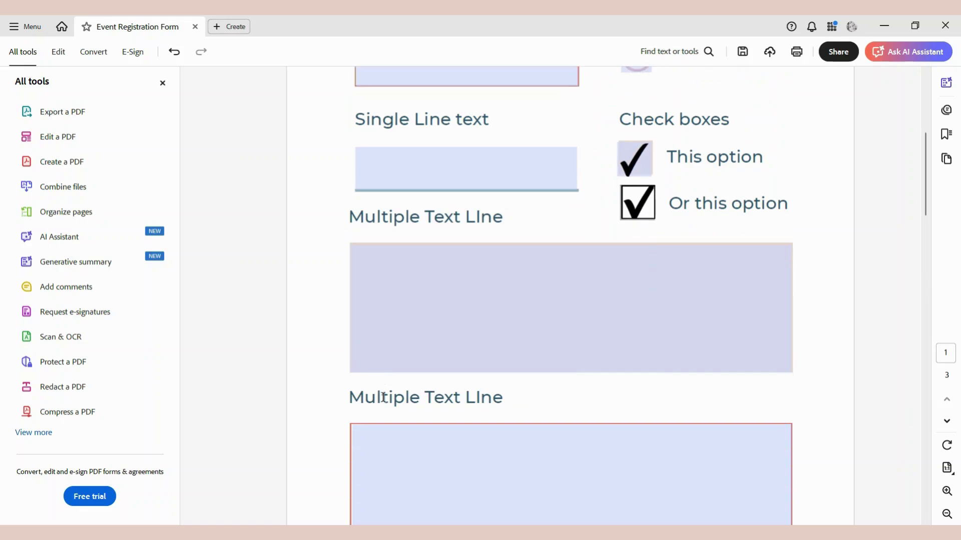
{"action": "left_click", "coordinate": [400, 365]}
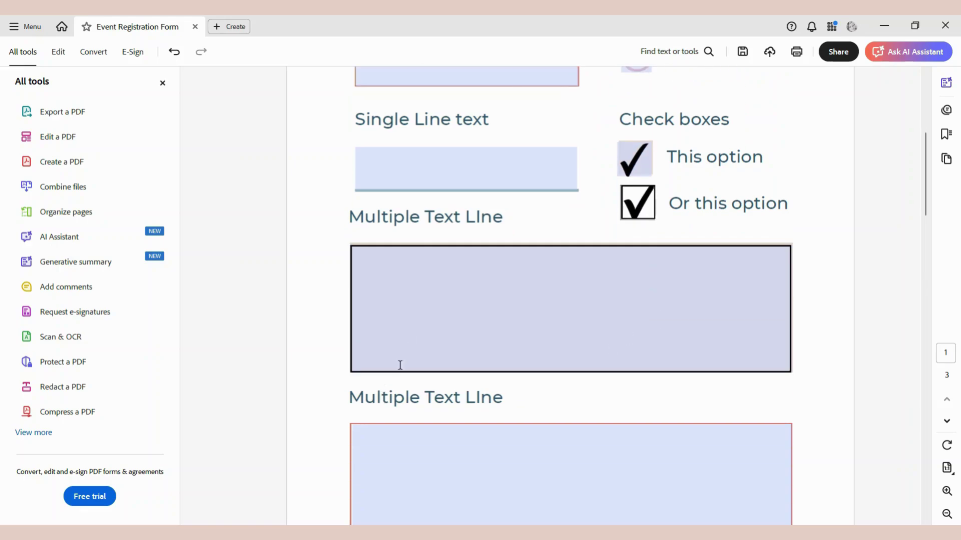
{"action": "left_click", "coordinate": [409, 314]}
{"action": "left_click", "coordinate": [442, 456]}
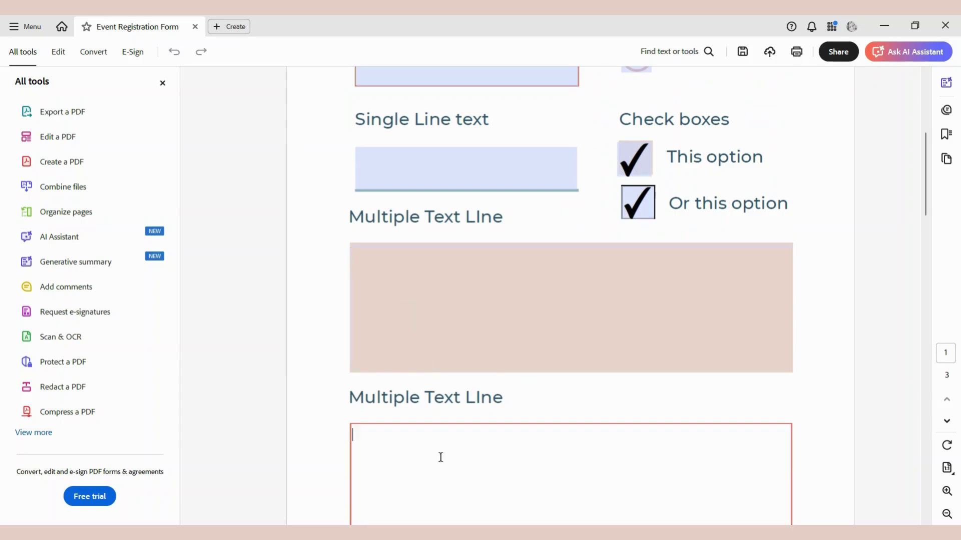
Tick the Option 1, Option 2 and Option 3 checkboxes
{"action": "scroll", "coordinate": [442, 455], "scroll_direction": "down", "scroll_amount": 10}
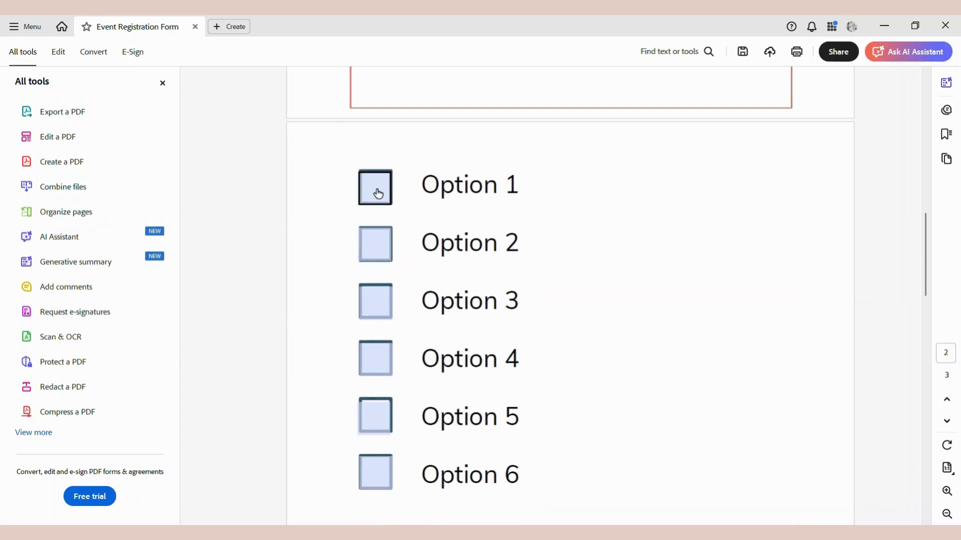
{"action": "scroll", "coordinate": [383, 350], "scroll_direction": "down", "scroll_amount": 3}
{"action": "scroll", "coordinate": [387, 268], "scroll_direction": "up", "scroll_amount": 4}
{"action": "left_click", "coordinate": [376, 223]}
{"action": "left_click", "coordinate": [376, 280]}
{"action": "left_click", "coordinate": [376, 337]}
Tick the M cell in the weekday table and start typing in the field below it
{"action": "scroll", "coordinate": [394, 367], "scroll_direction": "down", "scroll_amount": 2}
{"action": "scroll", "coordinate": [394, 366], "scroll_direction": "down", "scroll_amount": 4}
{"action": "left_click", "coordinate": [342, 332]}
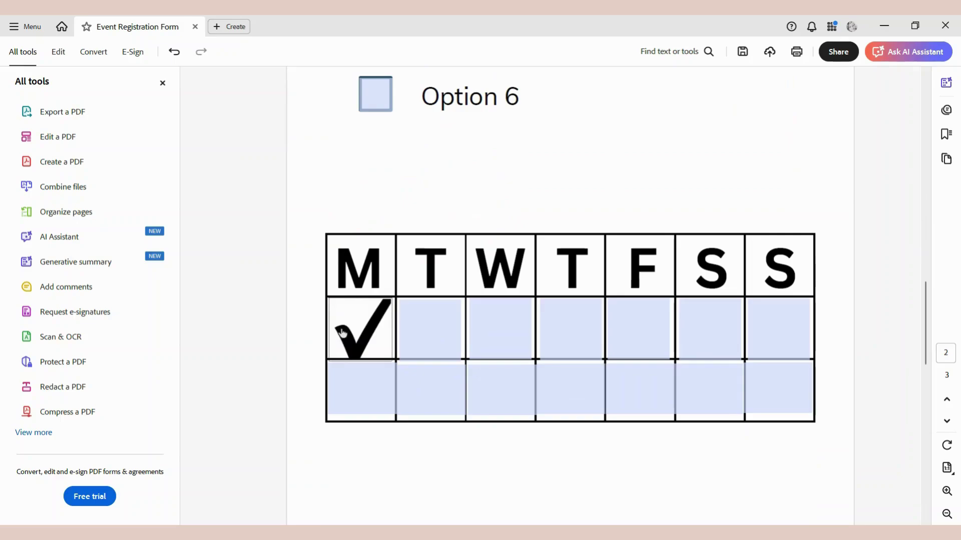
{"action": "left_click", "coordinate": [363, 384]}
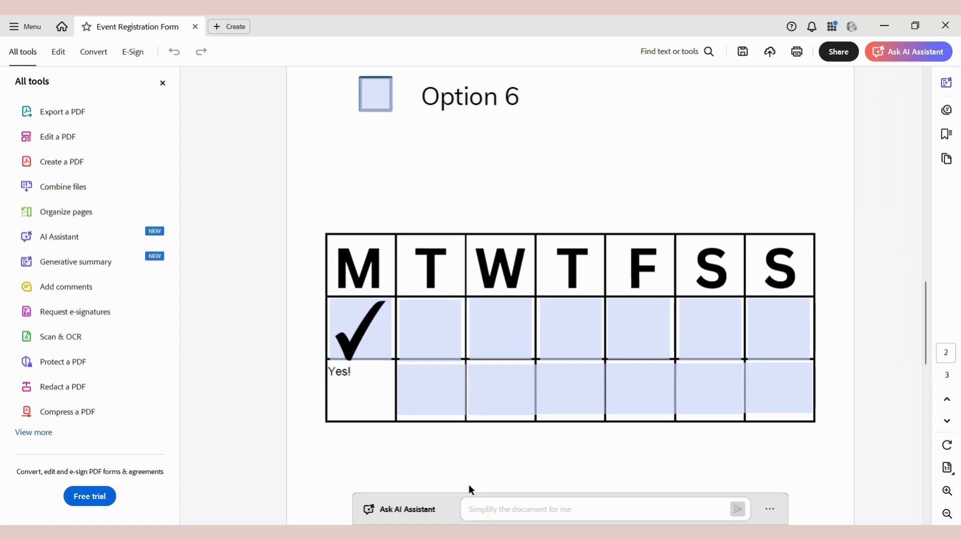
Finish the 'Yes!' entry, then type 'Monday Mantra' in the grid's first field
{"action": "left_click", "coordinate": [357, 467]}
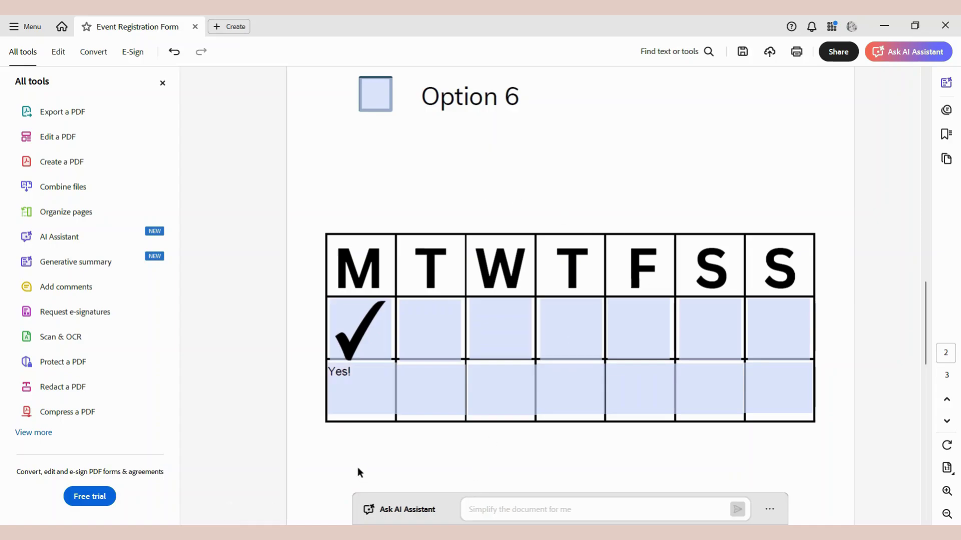
{"action": "scroll", "coordinate": [358, 467], "scroll_direction": "down", "scroll_amount": 3}
{"action": "scroll", "coordinate": [359, 472], "scroll_direction": "down", "scroll_amount": 8}
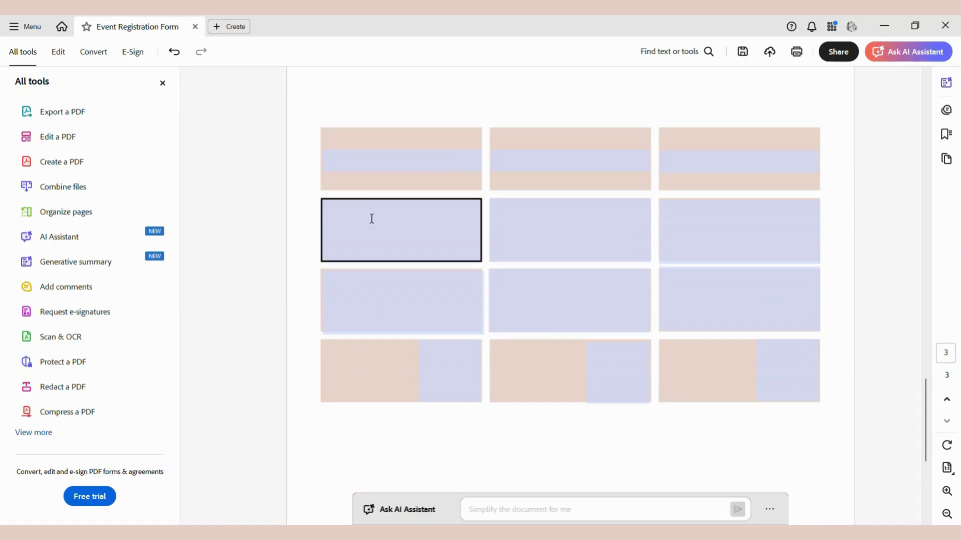
{"action": "left_click", "coordinate": [411, 157]}
{"action": "type", "text": "MOn"}
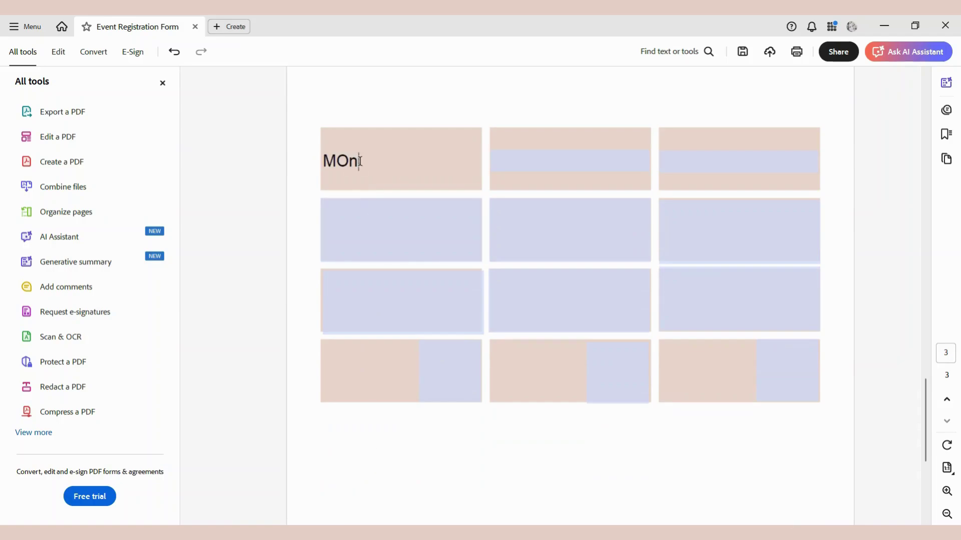
{"action": "key", "text": "BackSpace"}
{"action": "key", "text": "BackSpace"}
{"action": "type", "text": "onday Man"}
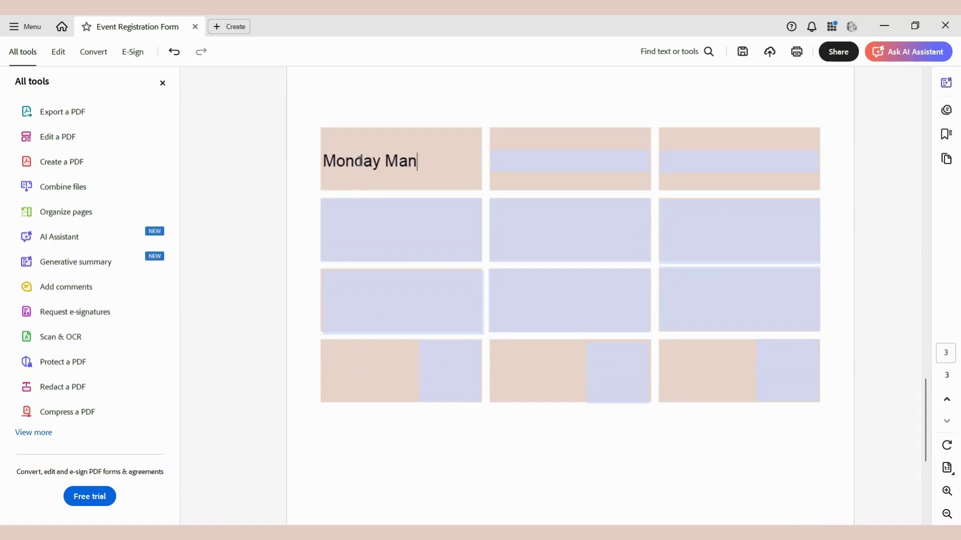
{"action": "type", "text": "tra"}
Fill the second-row field with four lines of 'Yes, I can do this!' using copy and paste
{"action": "left_click", "coordinate": [341, 235]}
{"action": "type", "text": "Yes, I can do this!"}
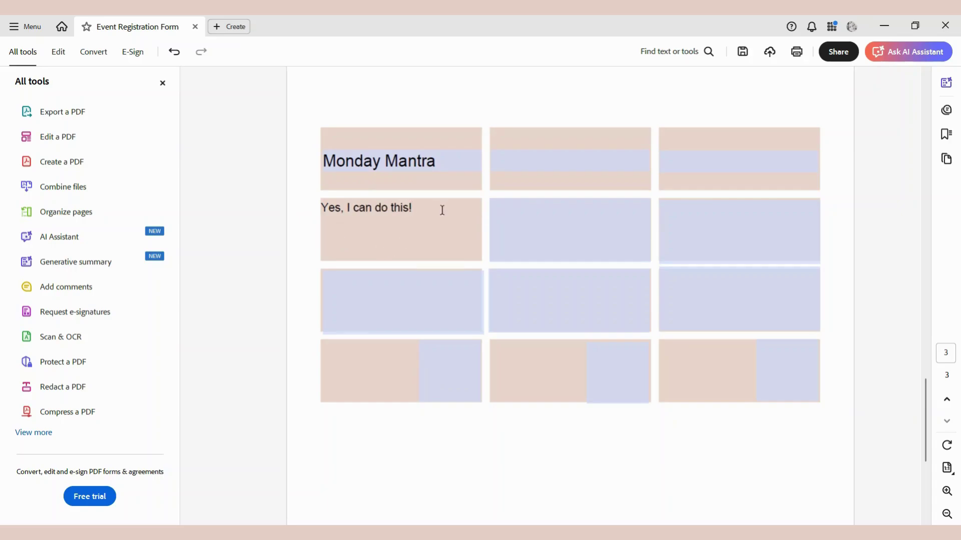
{"action": "key", "text": "ctrl+a"}
{"action": "key", "text": "ctrl+c"}
{"action": "key", "text": "End"}
{"action": "key", "text": "Return"}
{"action": "key", "text": "ctrl+v"}
{"action": "key", "text": "Return"}
{"action": "key", "text": "ctrl+v"}
{"action": "key", "text": "Return"}
{"action": "key", "text": "ctrl+v"}
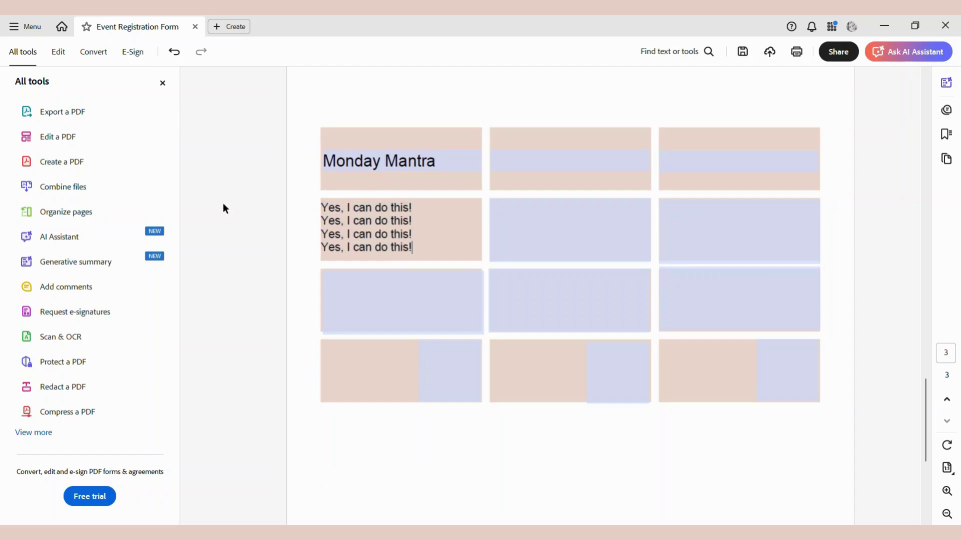
Type 'Today!' in the third-row field and tick the bottom-left checkbox
{"action": "left_click", "coordinate": [395, 281]}
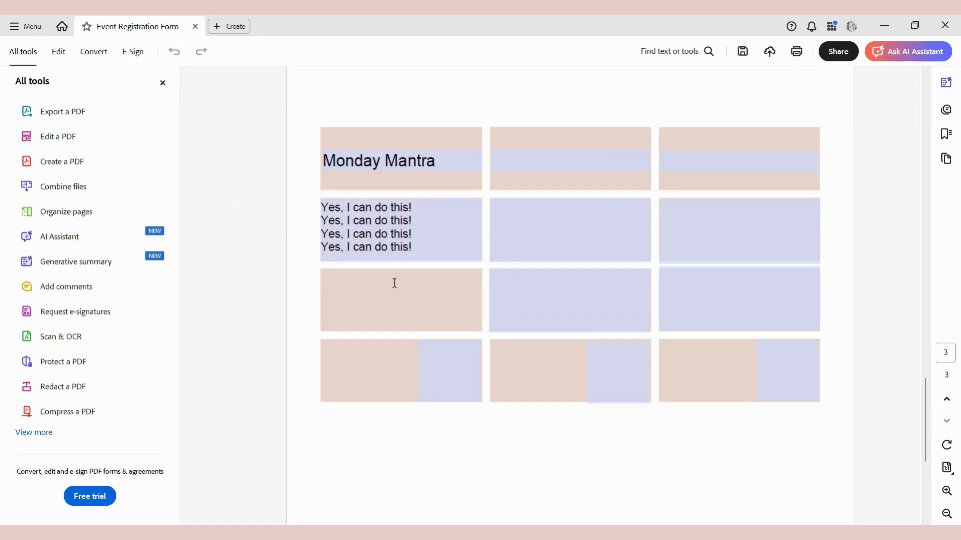
{"action": "type", "text": "Today!"}
{"action": "left_click", "coordinate": [450, 371]}
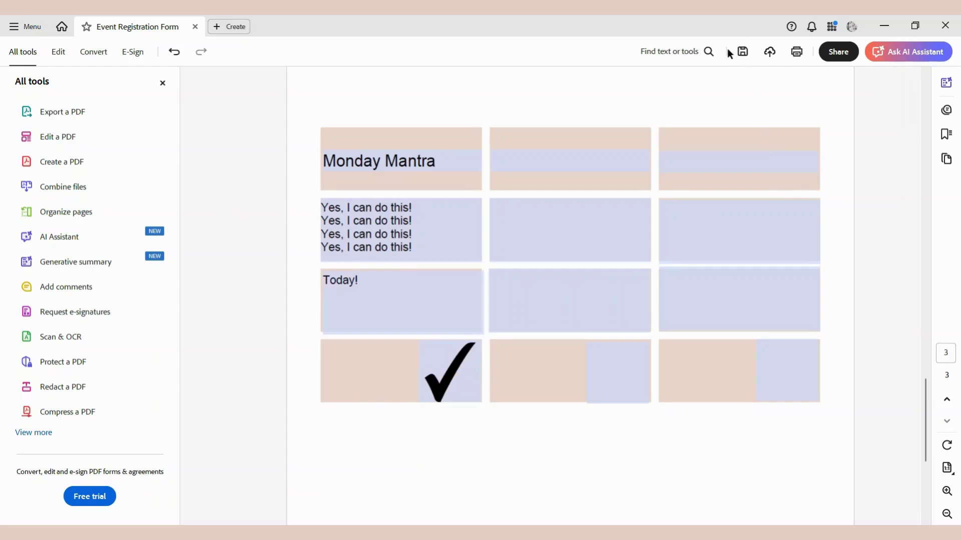
{"action": "left_click", "coordinate": [547, 259]}
{"action": "left_click", "coordinate": [550, 281]}
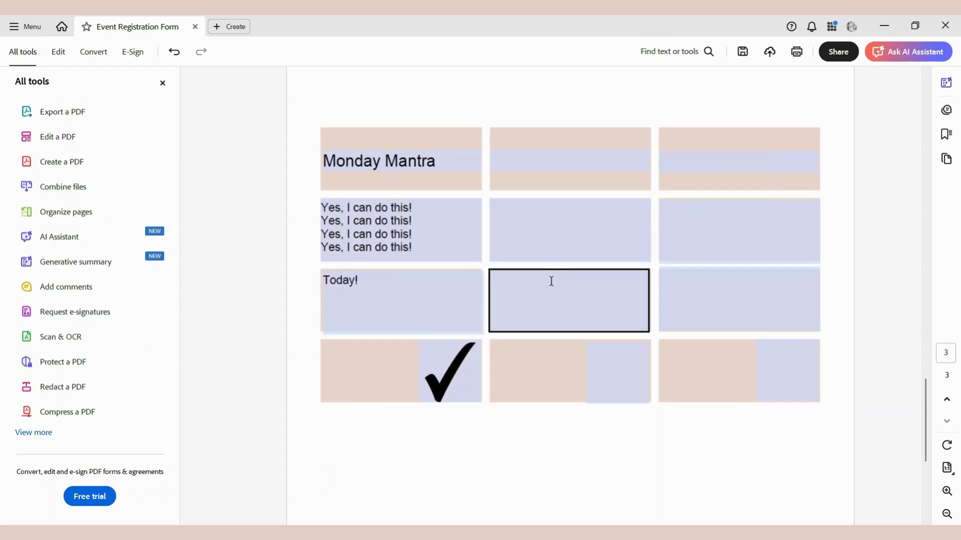